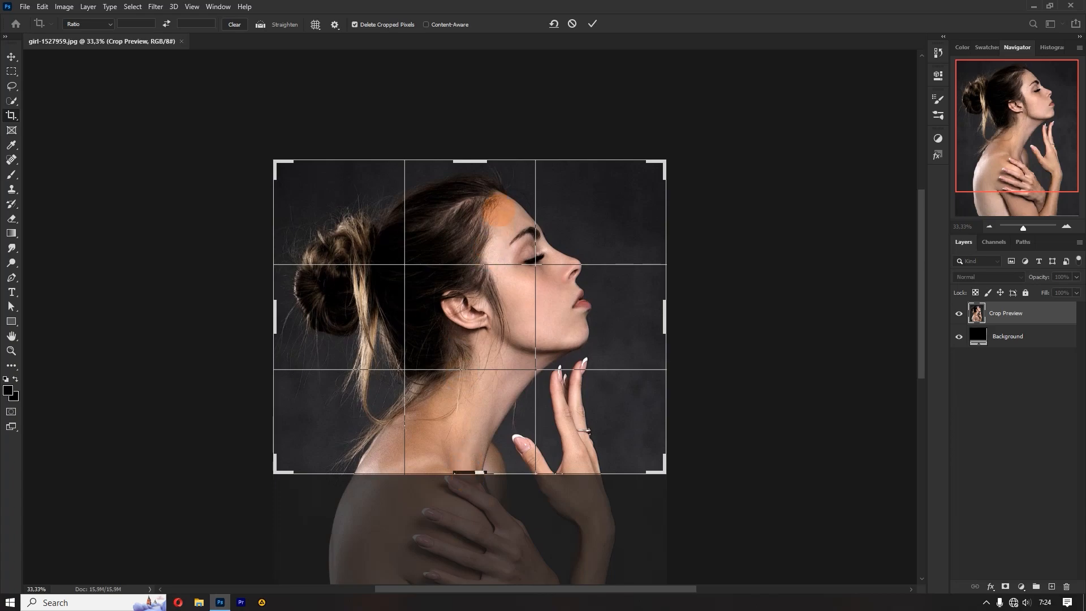
# Extend the crop frame well above the woman's head to add canvas space there, and apply the crop
pyautogui.moveTo(480, 160); pyautogui.dragTo(502, 53)
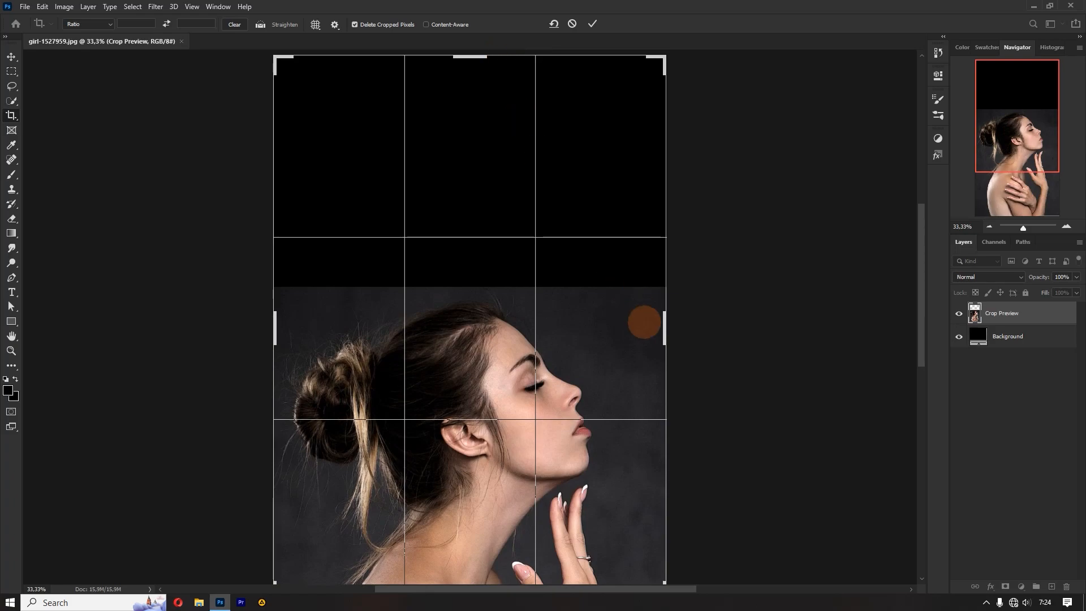
pyautogui.press('Return')
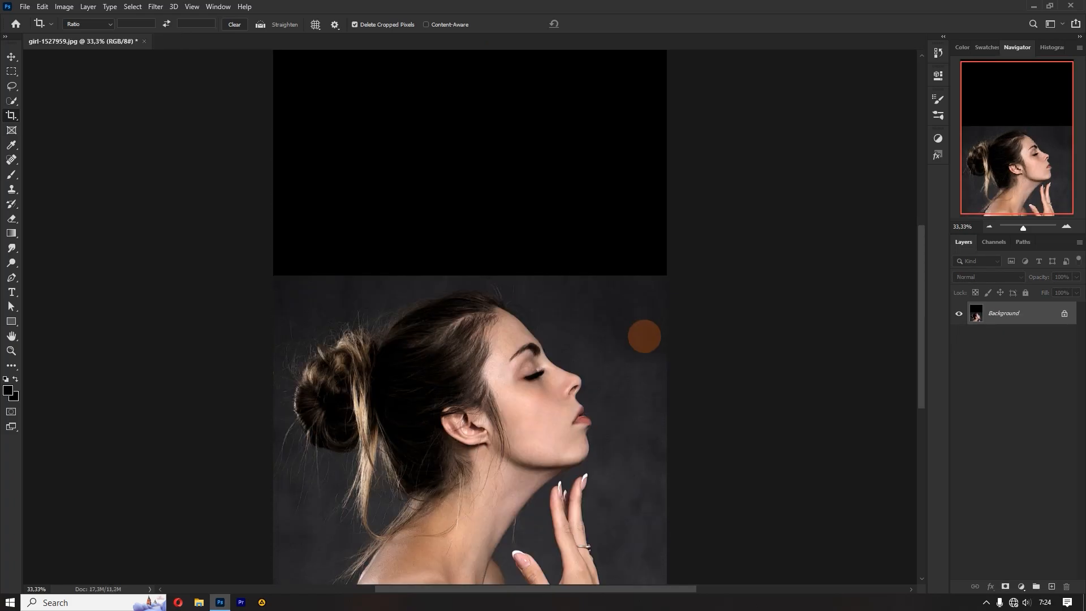
pyautogui.scroll(-5, 643, 351)
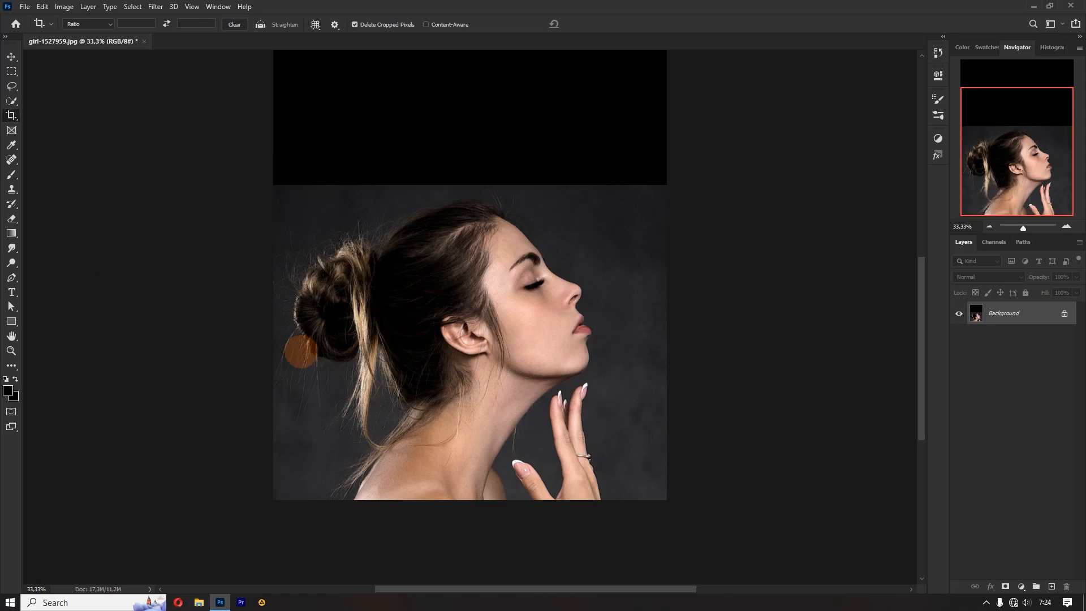
# With the Pen tool in Path mode, start a path at the hairline and trace the forehead down to the brow
pyautogui.click(11, 278)
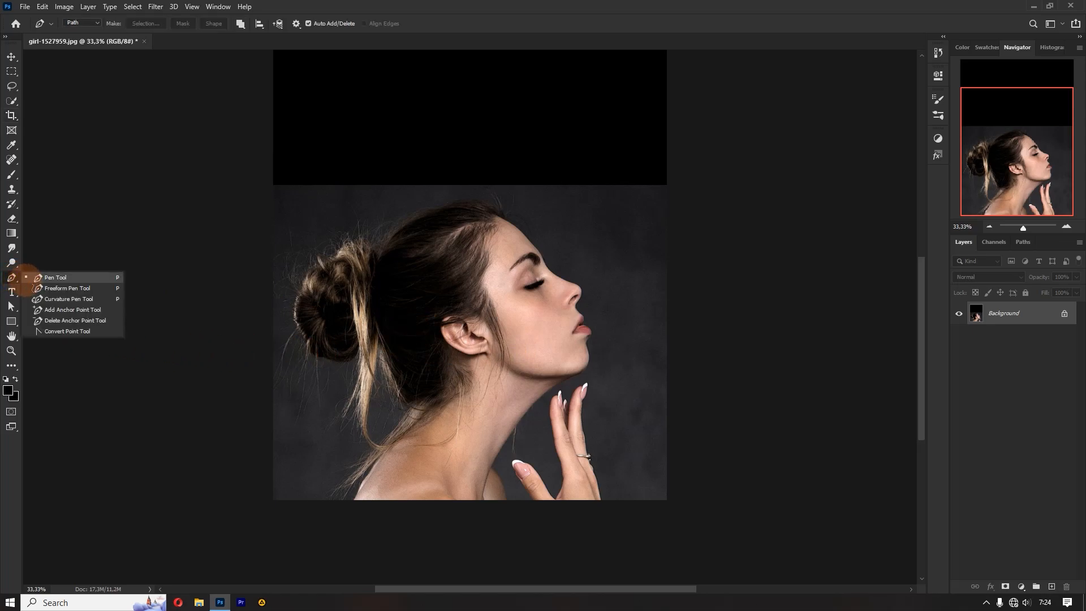
pyautogui.click(35, 278)
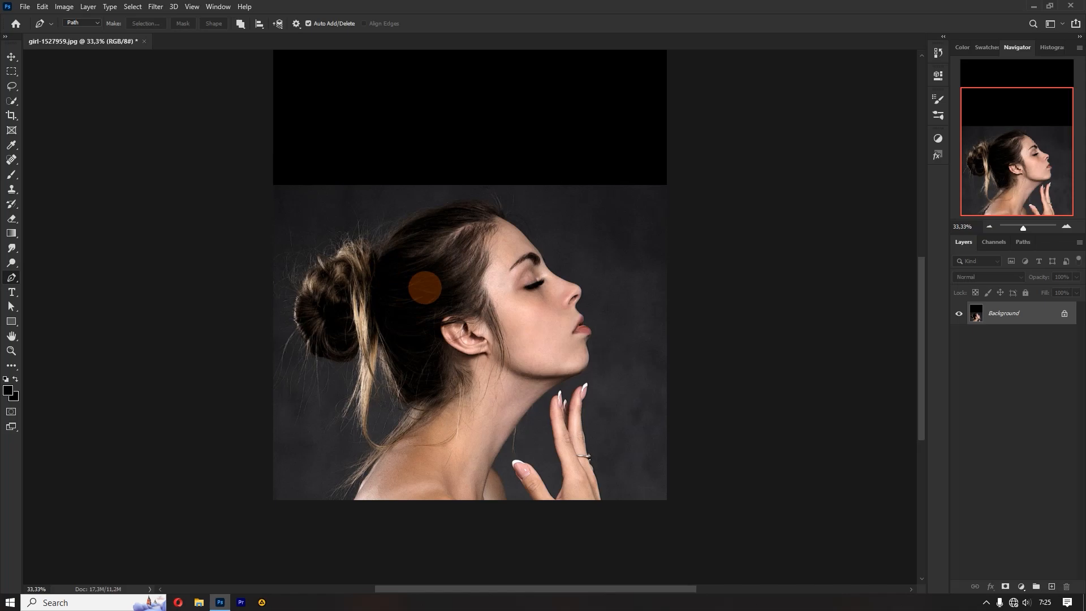
pyautogui.hotkey('ctrl', '+')
pyautogui.hotkey('ctrl', '+')
pyautogui.hotkey('ctrl', '+')
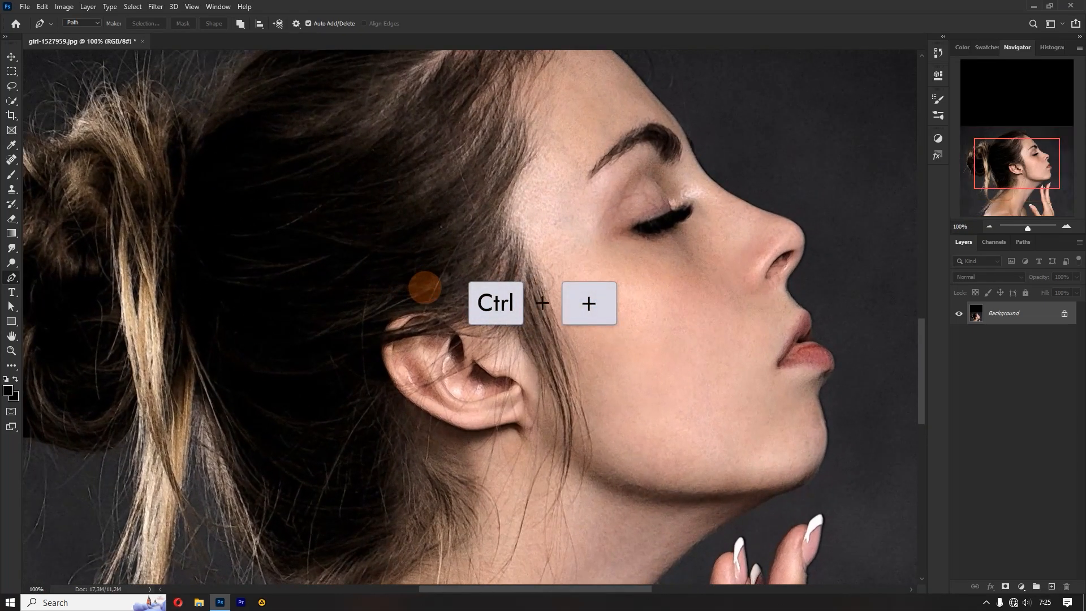
pyautogui.hotkey('ctrl', '+')
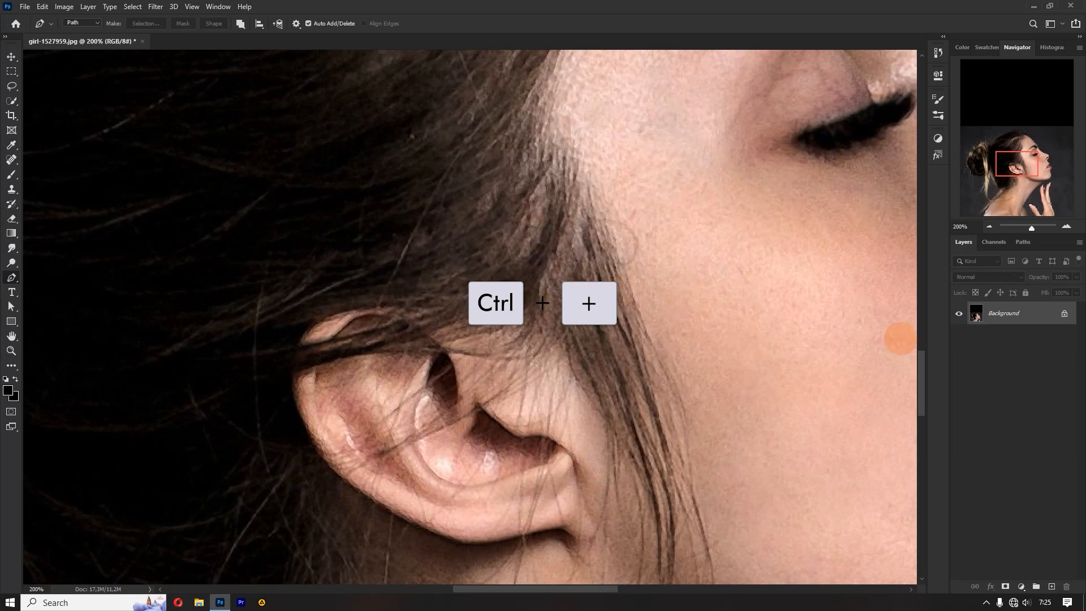
pyautogui.moveTo(919, 391); pyautogui.dragTo(915, 320)
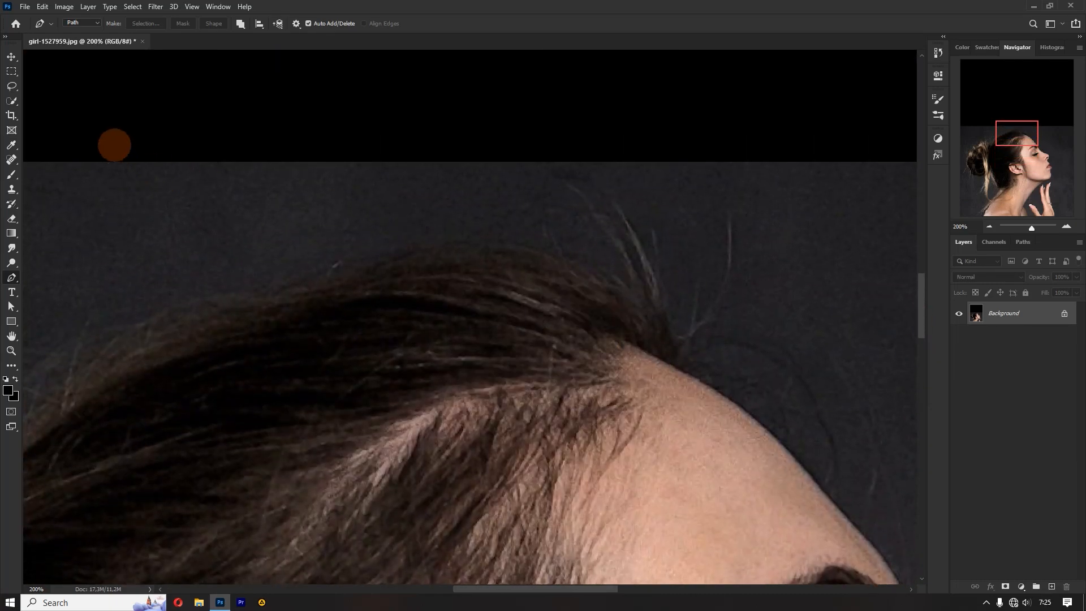
pyautogui.click(92, 22)
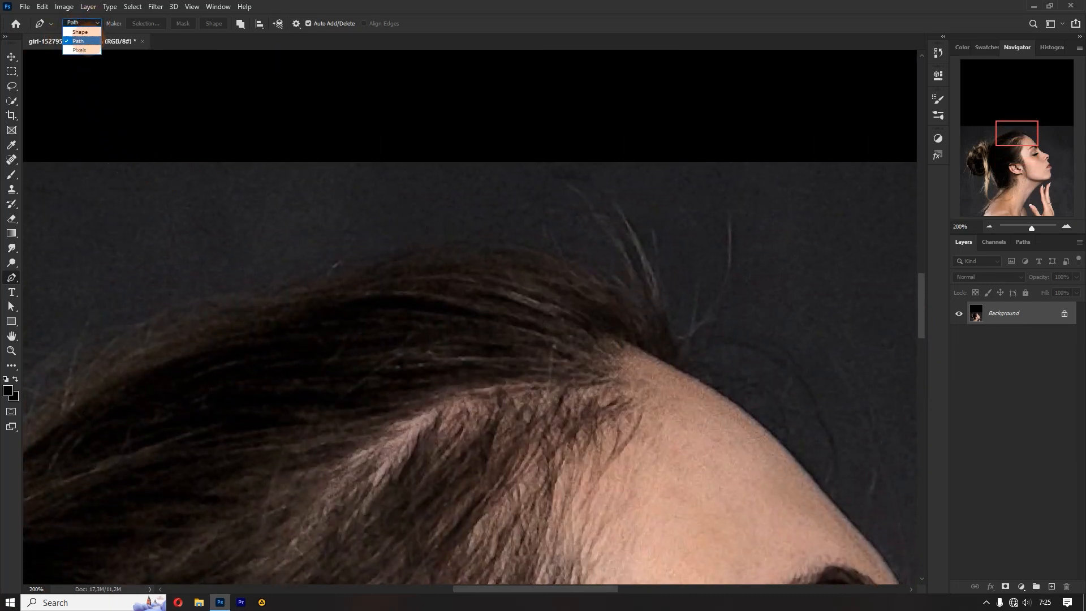
pyautogui.click(84, 41)
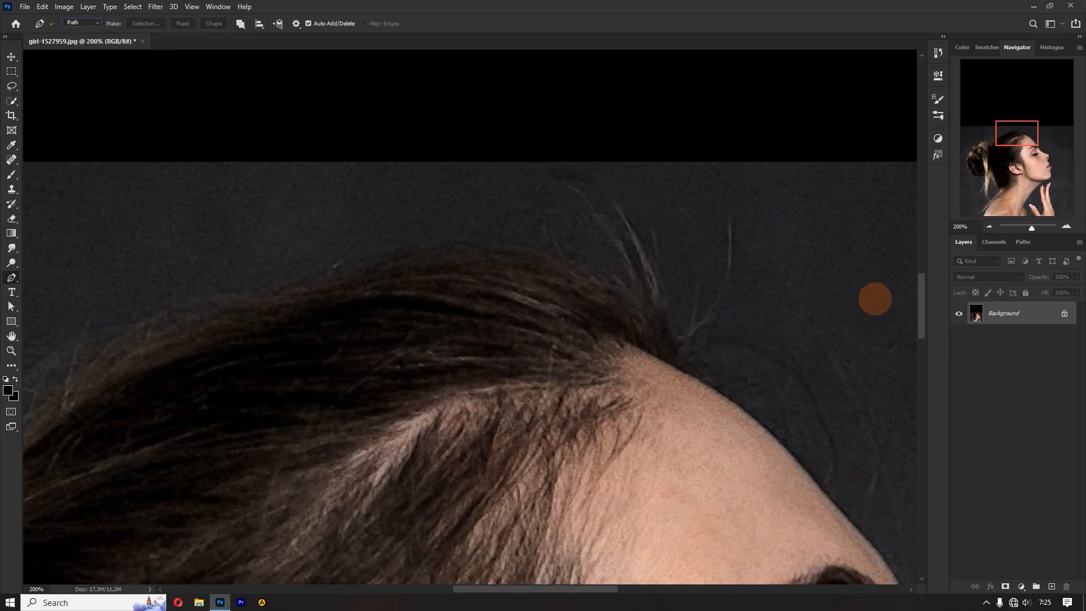
pyautogui.click(991, 226)
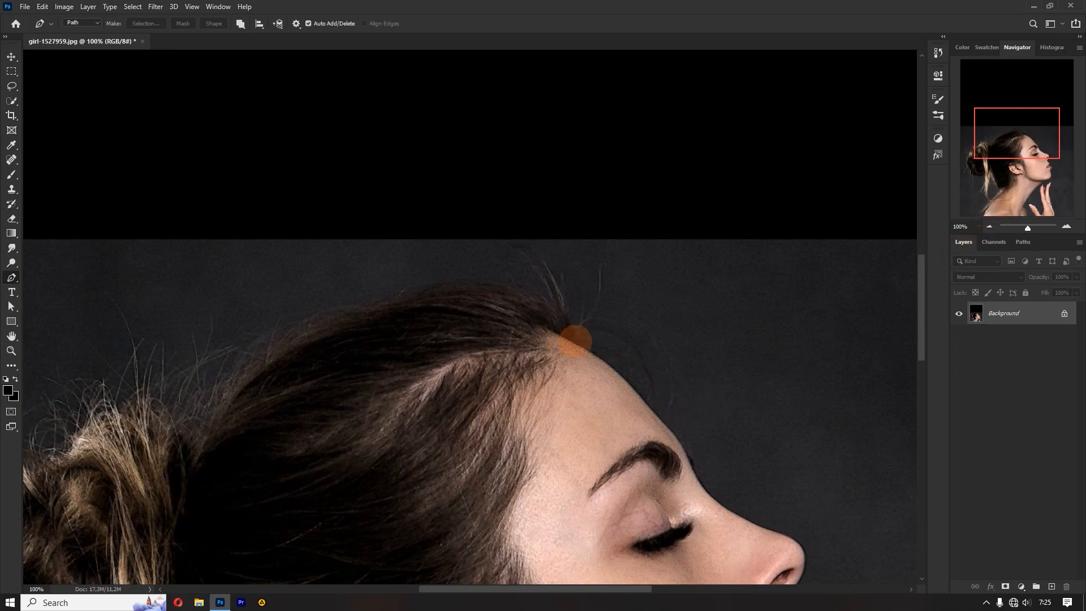
pyautogui.click(575, 343)
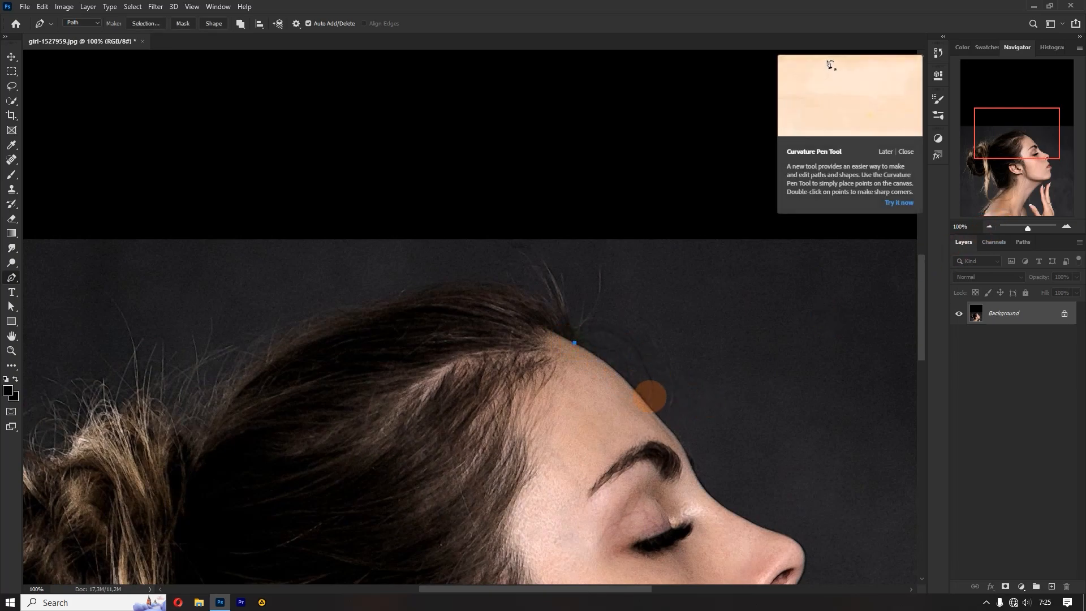
pyautogui.moveTo(645, 400); pyautogui.dragTo(703, 490)
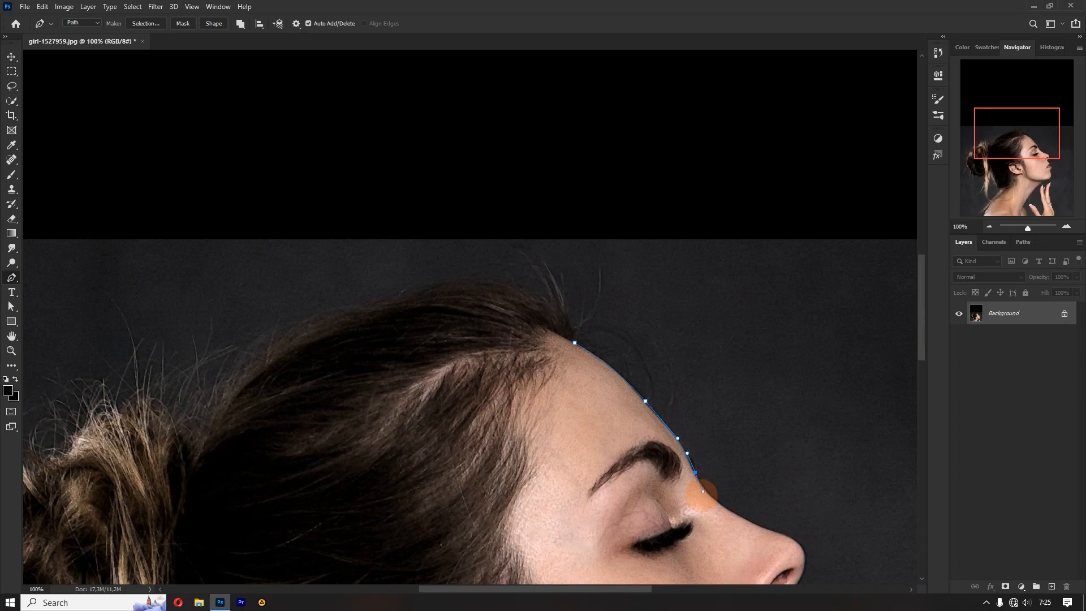
# Continue the path along the nose bridge and around the nose tip, adjusting the direction handles to fit the contour
pyautogui.scroll(-5, 703, 491)
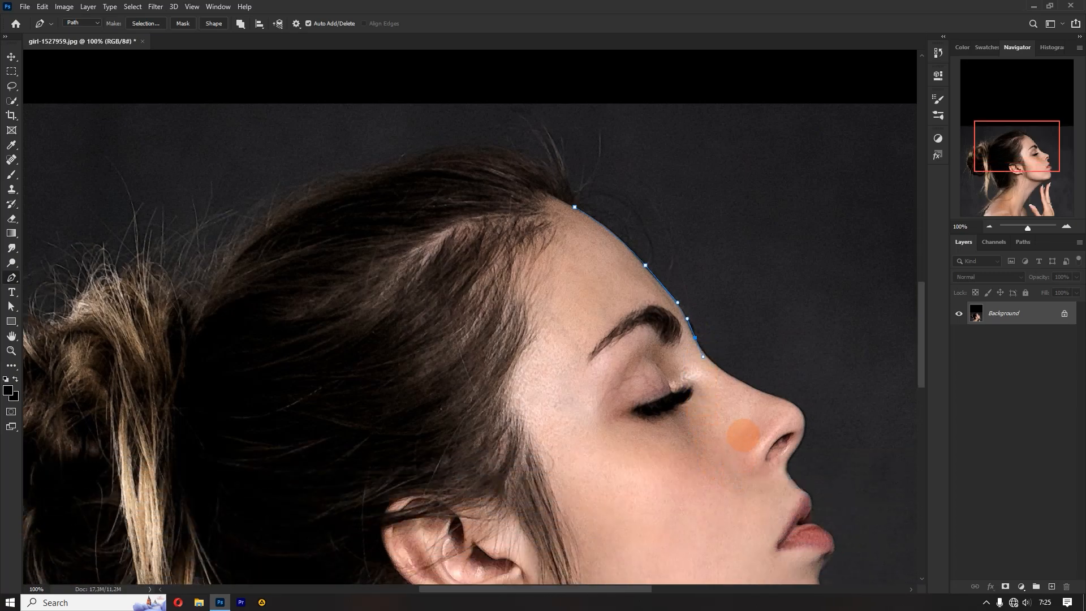
pyautogui.moveTo(770, 392); pyautogui.dragTo(798, 457)
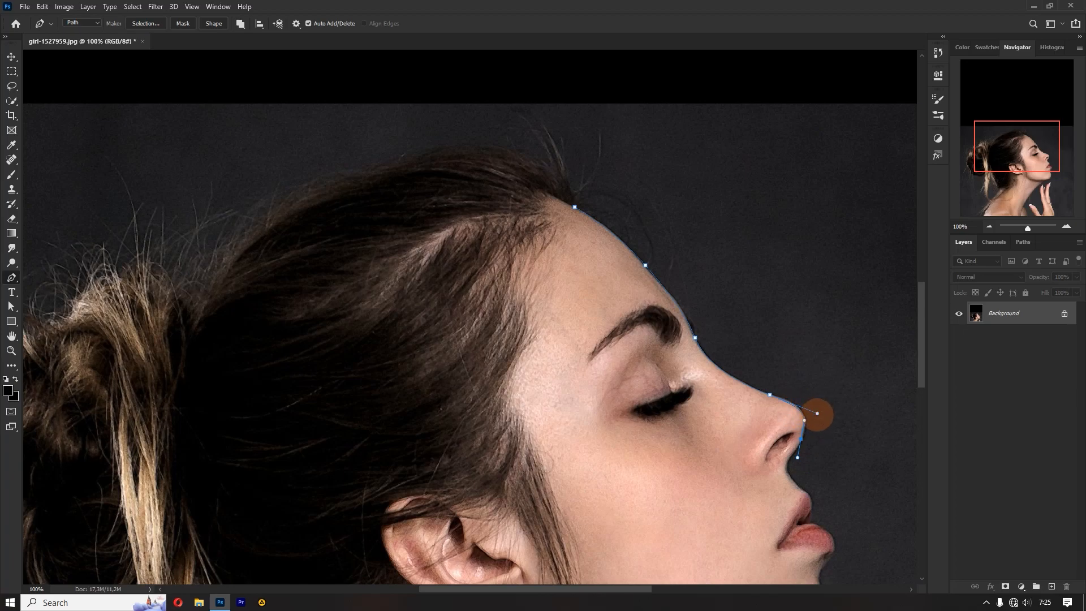
pyautogui.press('ctrl')
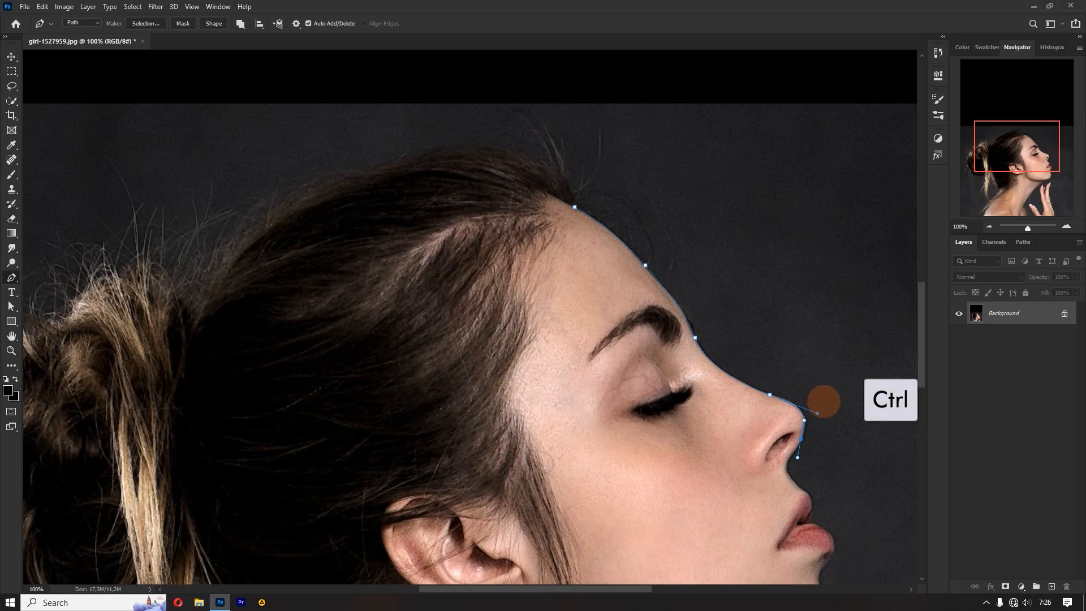
pyautogui.moveTo(816, 413); pyautogui.dragTo(812, 410)
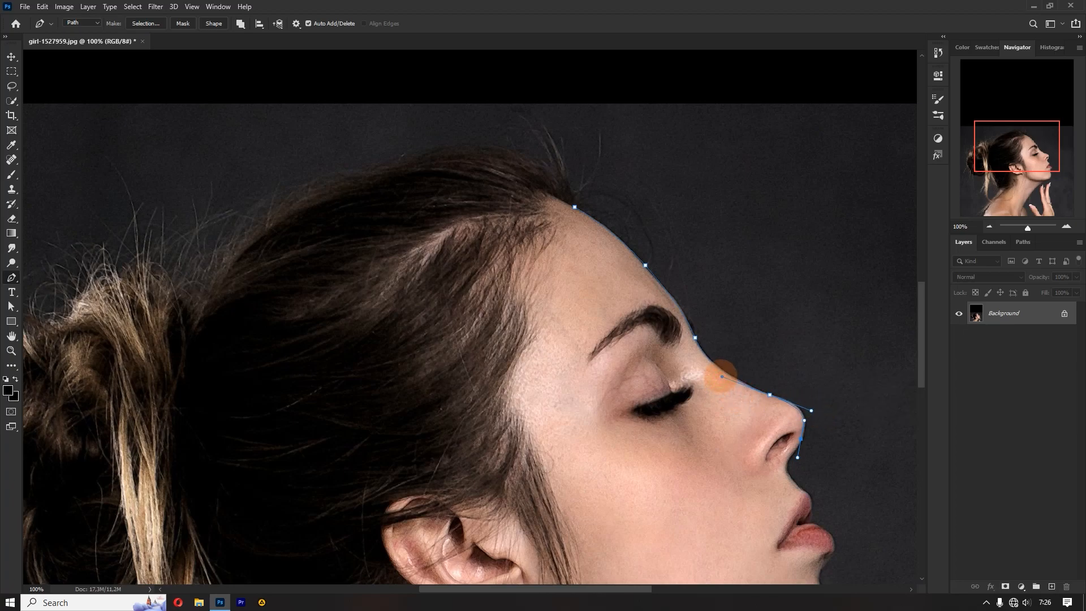
pyautogui.moveTo(721, 376); pyautogui.dragTo(719, 377)
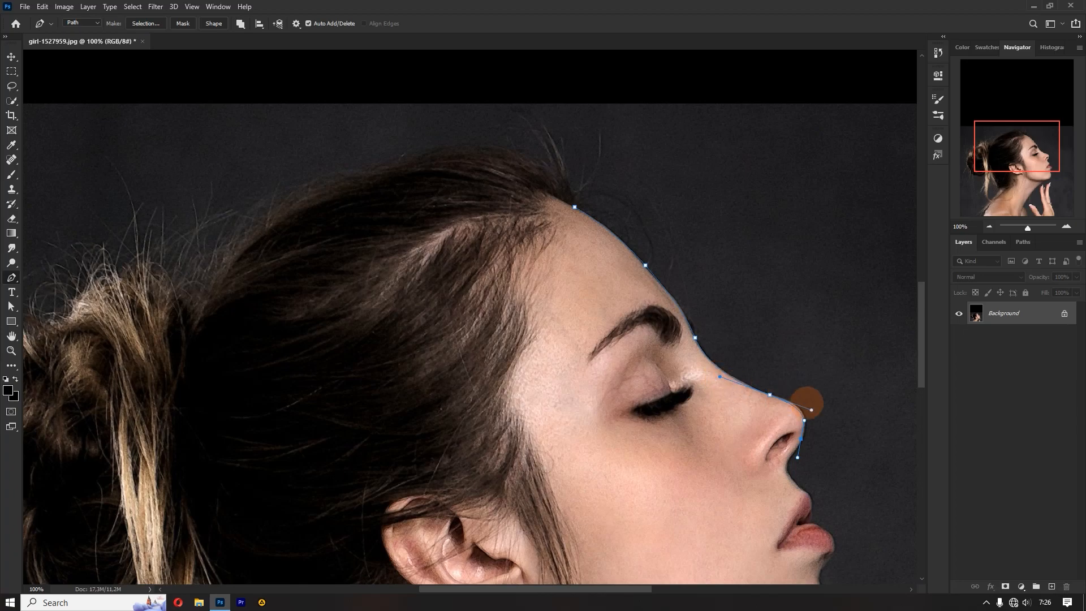
pyautogui.moveTo(804, 420); pyautogui.dragTo(804, 418)
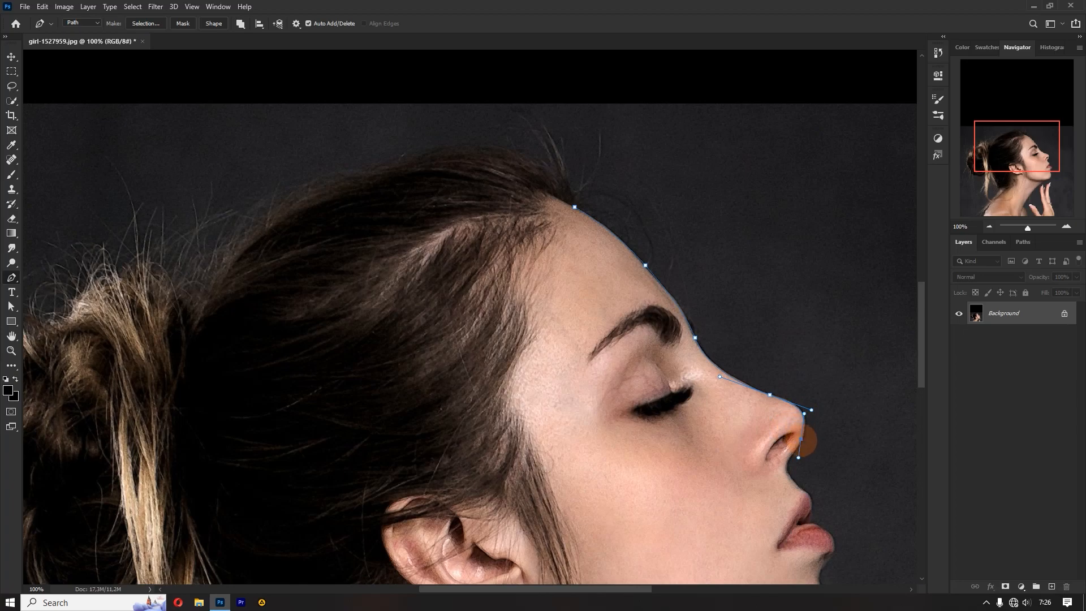
pyautogui.click(801, 439)
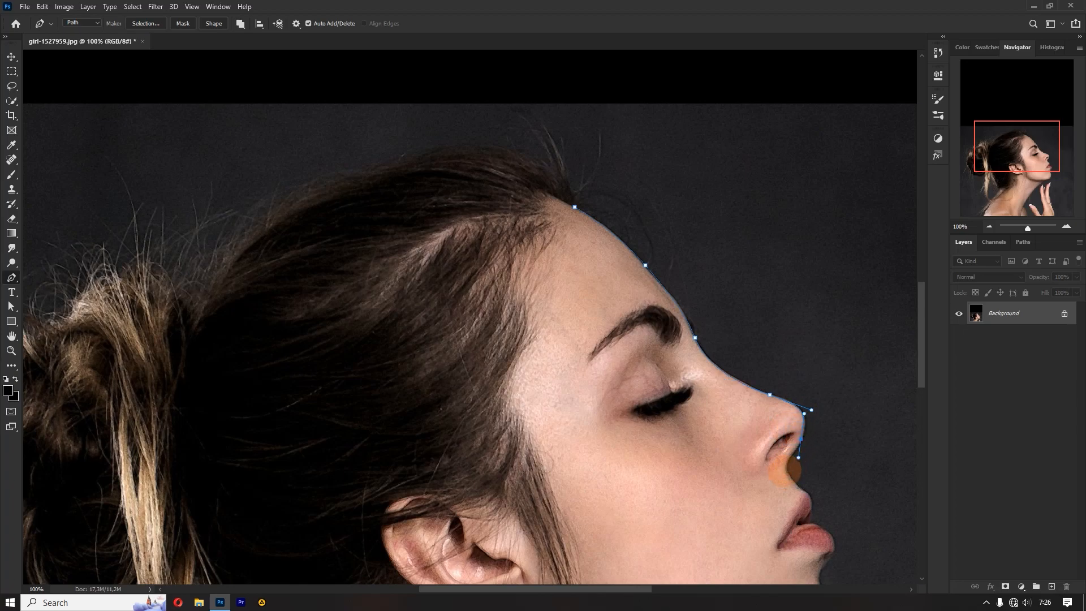
# Continue the path from beneath the nose around the upper lip
pyautogui.moveTo(785, 469); pyautogui.dragTo(790, 476)
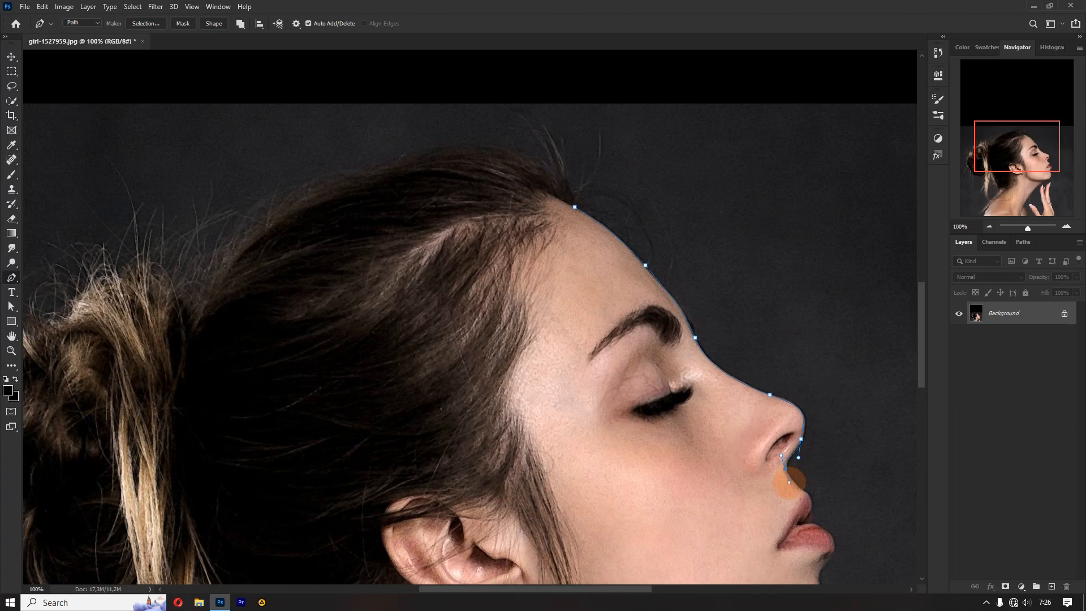
pyautogui.scroll(-3, 786, 480)
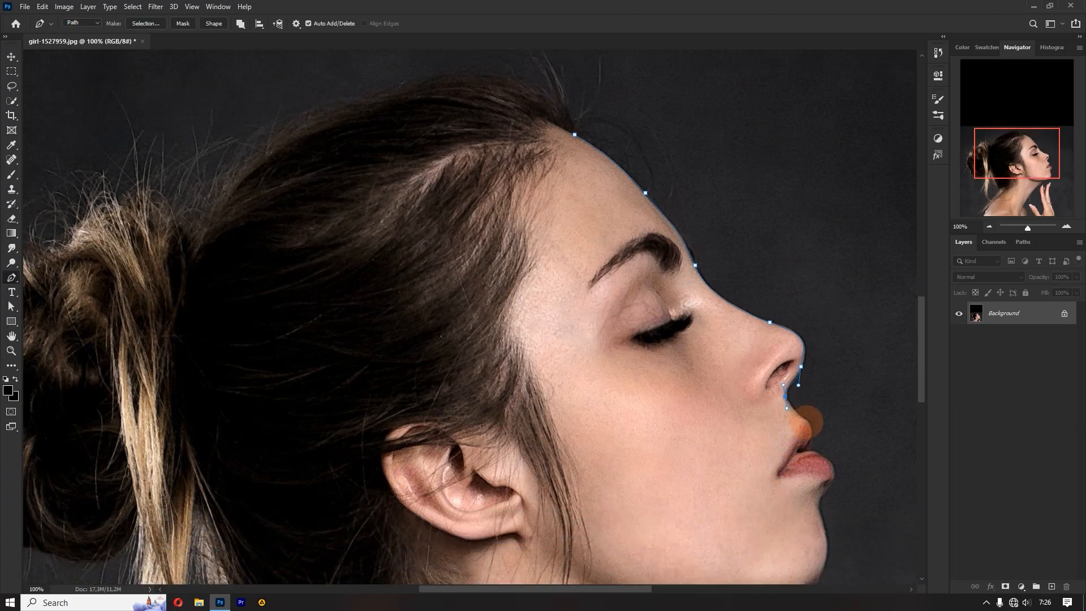
pyautogui.moveTo(804, 419); pyautogui.dragTo(815, 430)
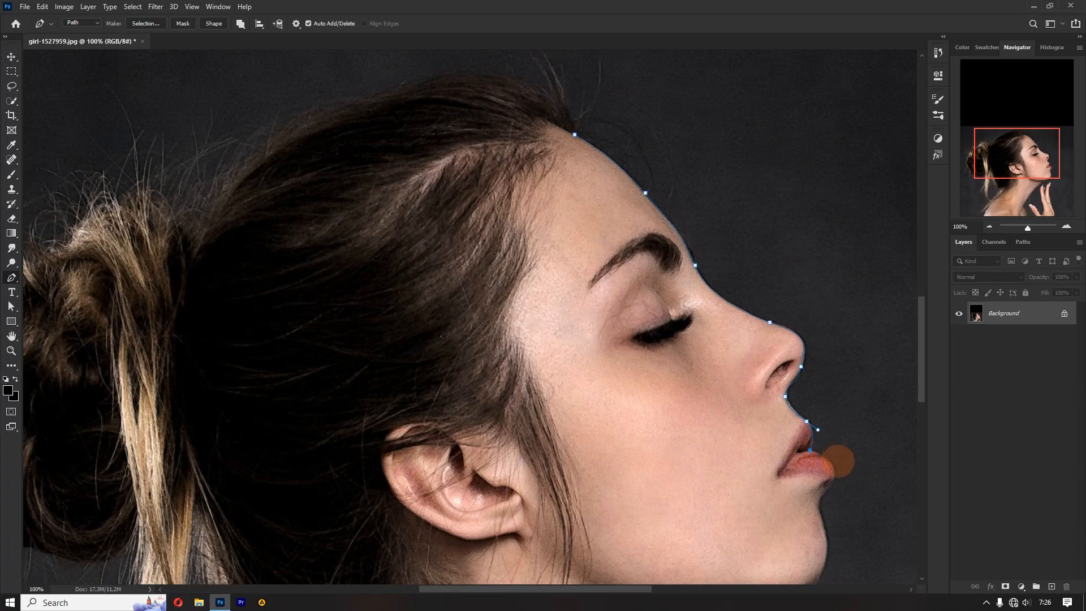
# Trace the path around the lower lip and chin to the front of the neck, shortening the handle under the chin
pyautogui.scroll(-3, 836, 458)
pyautogui.moveTo(834, 405); pyautogui.dragTo(770, 495)
pyautogui.scroll(-3, 826, 469)
pyautogui.scroll(-5, 767, 486)
pyautogui.scroll(-2, 763, 465)
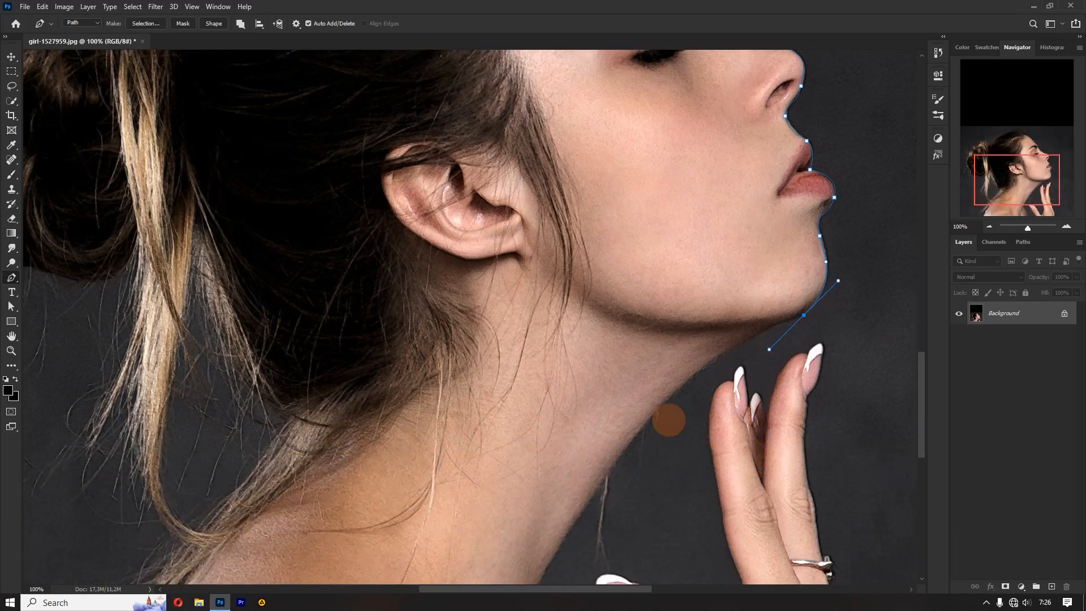
pyautogui.moveTo(647, 419); pyautogui.dragTo(549, 528)
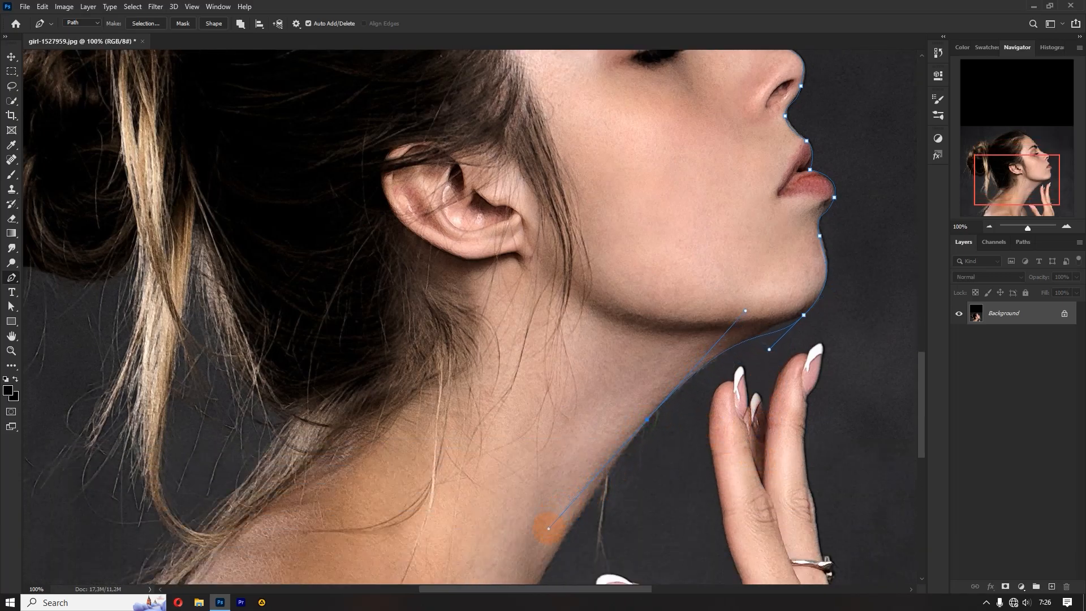
pyautogui.moveTo(770, 349); pyautogui.dragTo(789, 330)
# Continue the path down the neck and around the far shoulder to the image's bottom edge
pyautogui.scroll(-5, 791, 328)
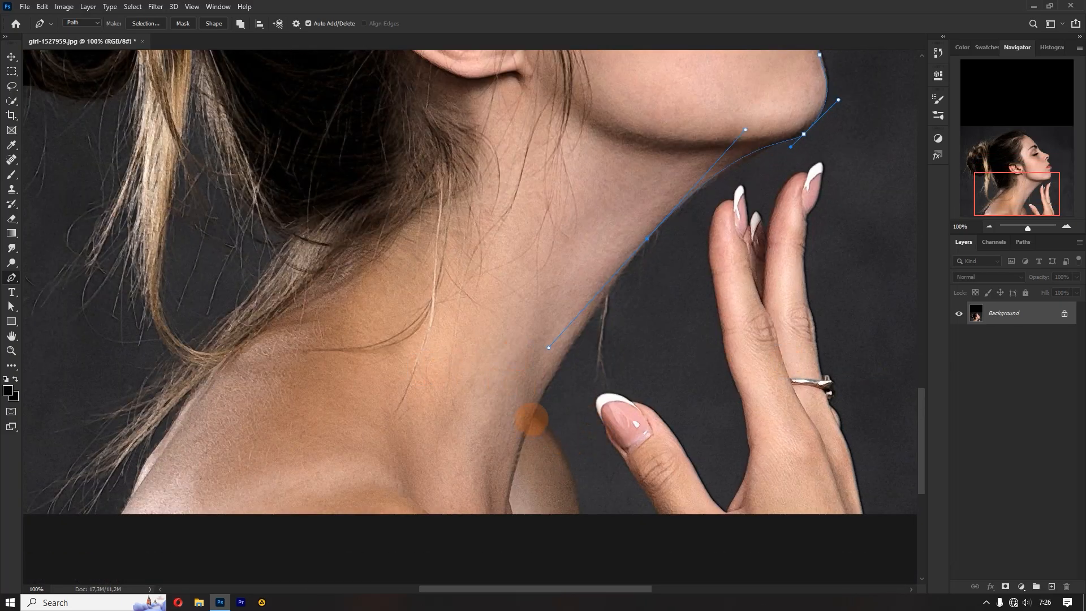
pyautogui.click(534, 416)
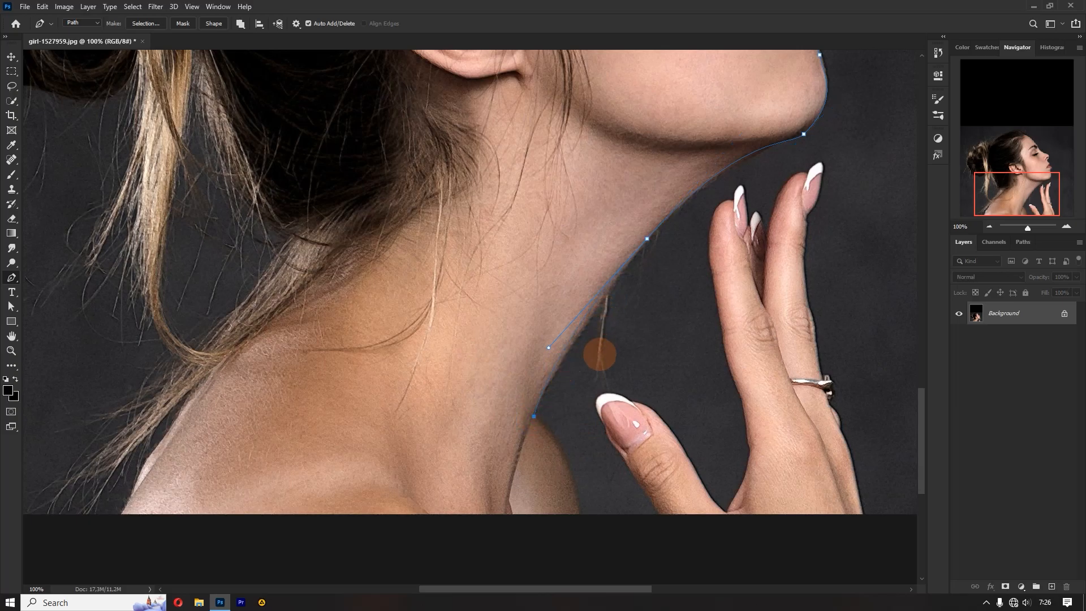
pyautogui.scroll(-2, 599, 357)
pyautogui.scroll(-1, 600, 358)
pyautogui.click(580, 392)
pyautogui.moveTo(580, 391); pyautogui.dragTo(585, 475)
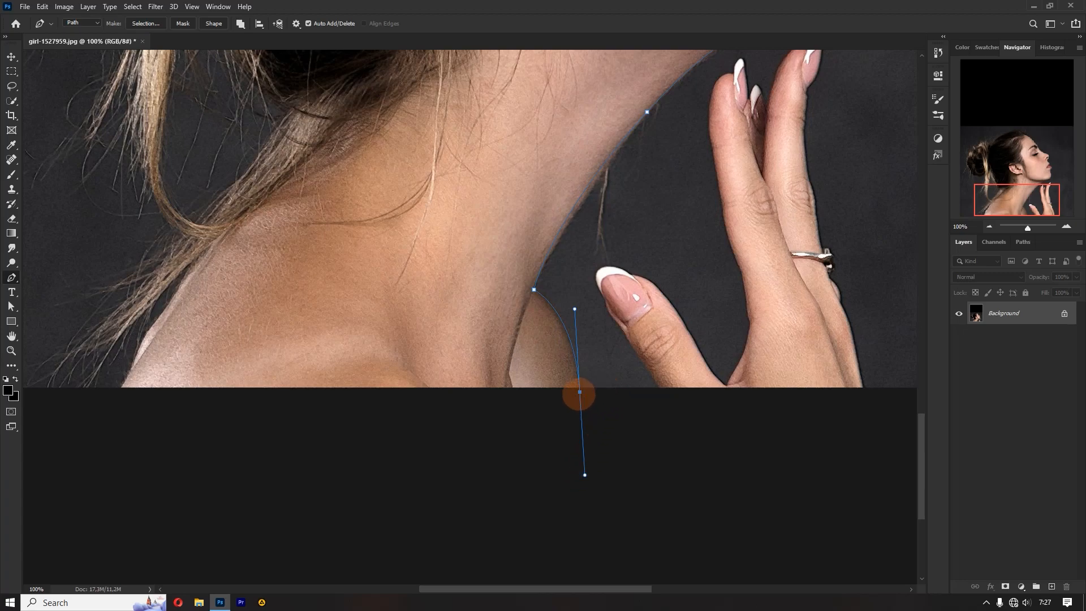
# Remove the outgoing handle of the shoulder's end anchor and add a straight segment along the image's bottom edge to the hand
pyautogui.click(731, 436)
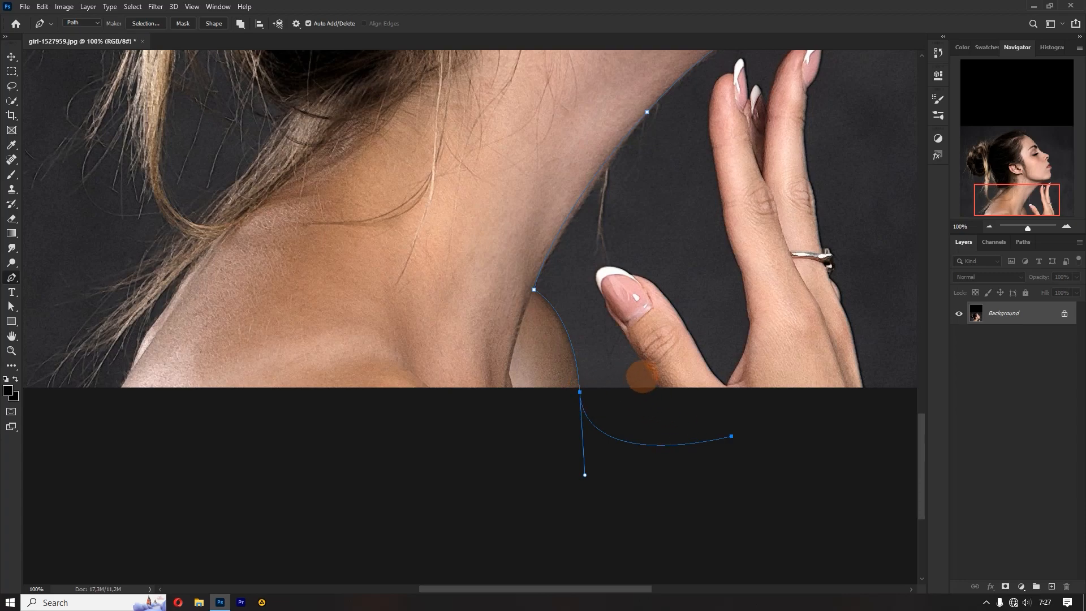
pyautogui.hotkey('ctrl', 'z')
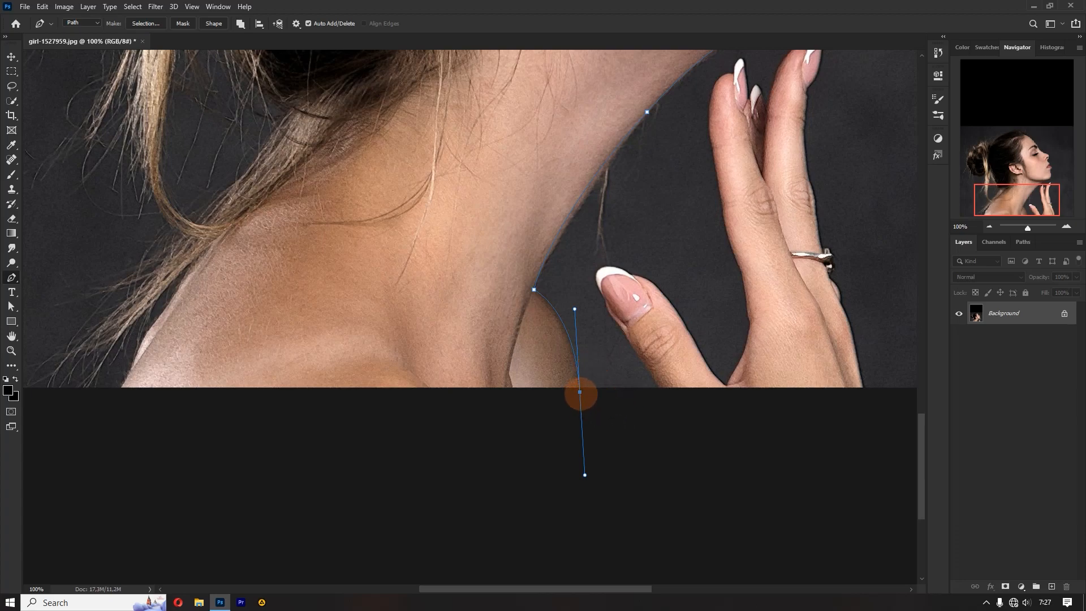
pyautogui.press('alt')
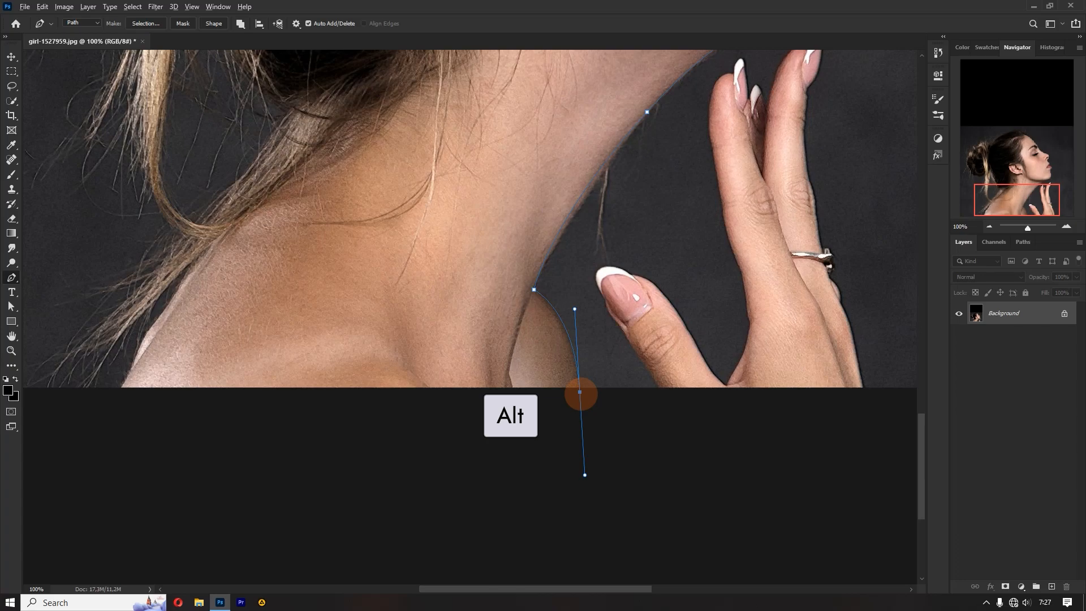
pyautogui.keyDown('alt'); pyautogui.click(580, 392); pyautogui.keyUp('alt')
pyautogui.click(715, 403)
pyautogui.hotkey('ctrl', 'z')
pyautogui.click(659, 389)
# Trace the path up the inner edge of the thumb to the tip of its nail
pyautogui.scroll(4, 659, 390)
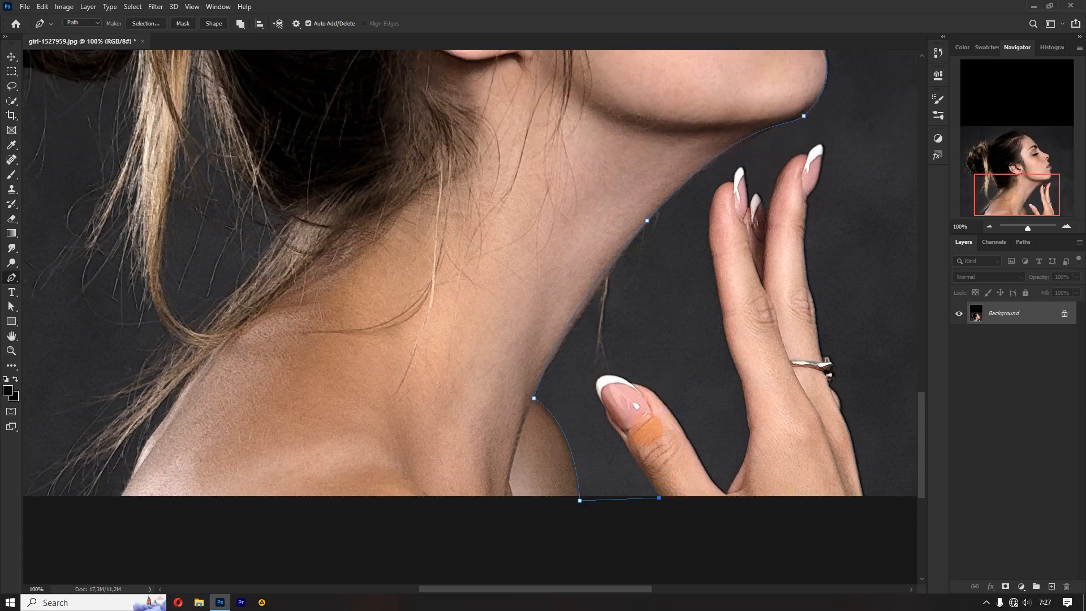
pyautogui.moveTo(625, 447); pyautogui.dragTo(613, 432)
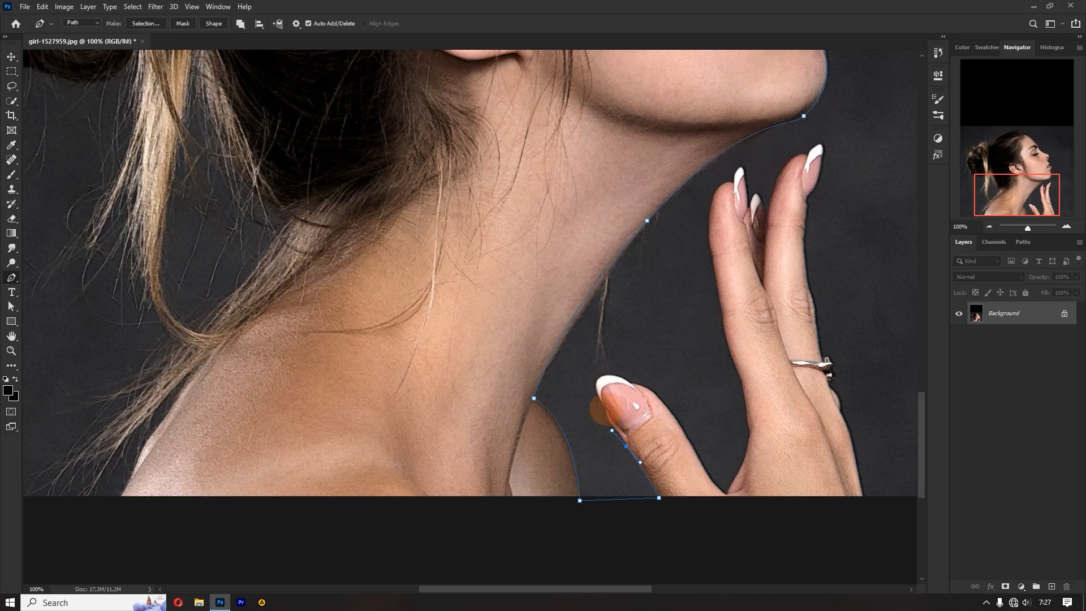
pyautogui.click(604, 408)
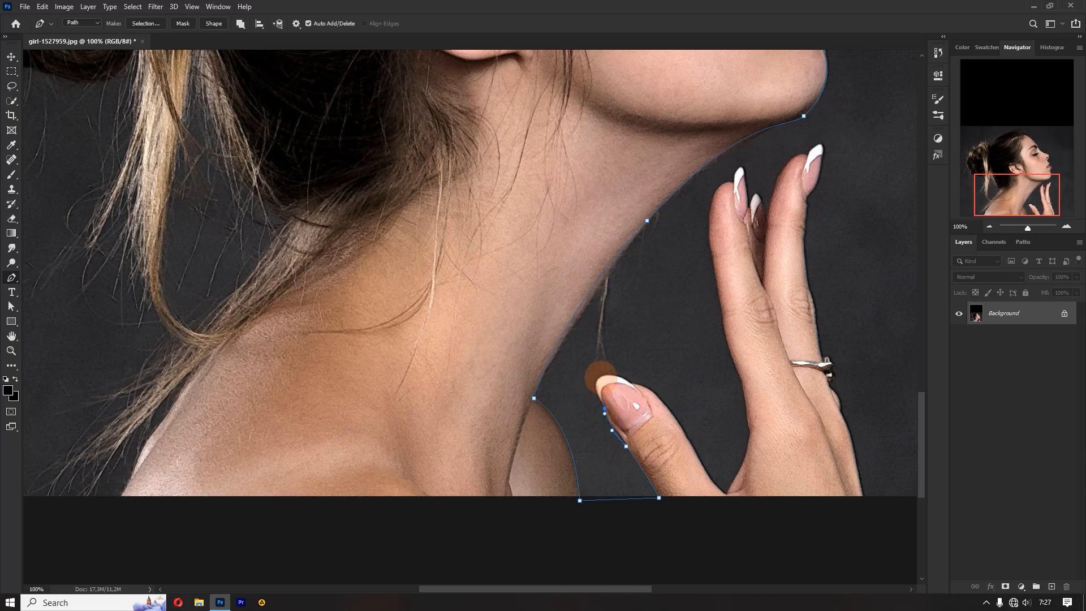
pyautogui.moveTo(601, 377); pyautogui.dragTo(612, 369)
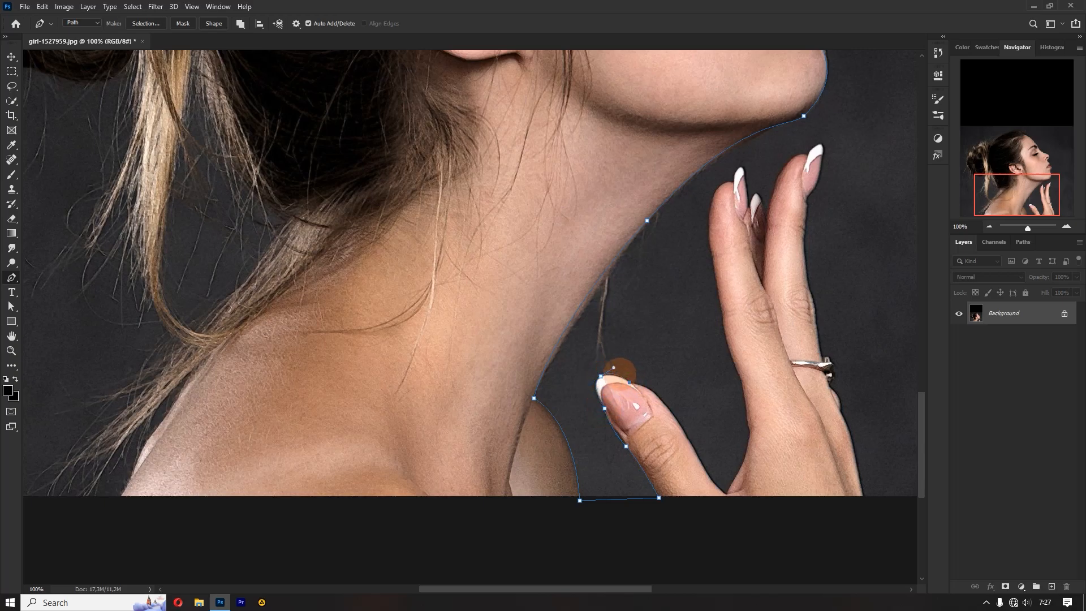
# Continue the path over the thumb's tip and down its outer edge to the web between thumb and palm
pyautogui.click(611, 368)
pyautogui.click(674, 416)
pyautogui.click(696, 452)
pyautogui.moveTo(726, 494); pyautogui.dragTo(738, 500)
# Trace the path up the palm's edge and the lower part of the index finger
pyautogui.hotkey('ctrl', '+')
pyautogui.moveTo(612, 590); pyautogui.dragTo(679, 593)
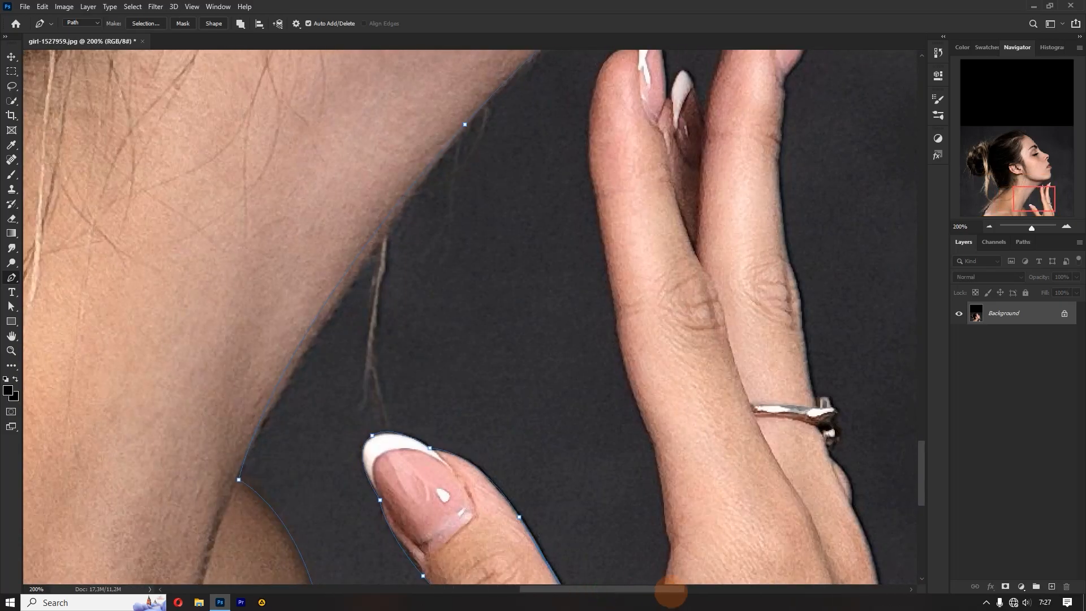
pyautogui.scroll(-3, 701, 565)
pyautogui.click(657, 481)
pyautogui.moveTo(666, 390); pyautogui.dragTo(656, 349)
pyautogui.click(657, 339)
pyautogui.moveTo(636, 265); pyautogui.dragTo(618, 248)
pyautogui.click(611, 202)
# Trace the path around the index fingertip and its nail, then over the nail tip behind it to the next finger
pyautogui.scroll(5, 617, 205)
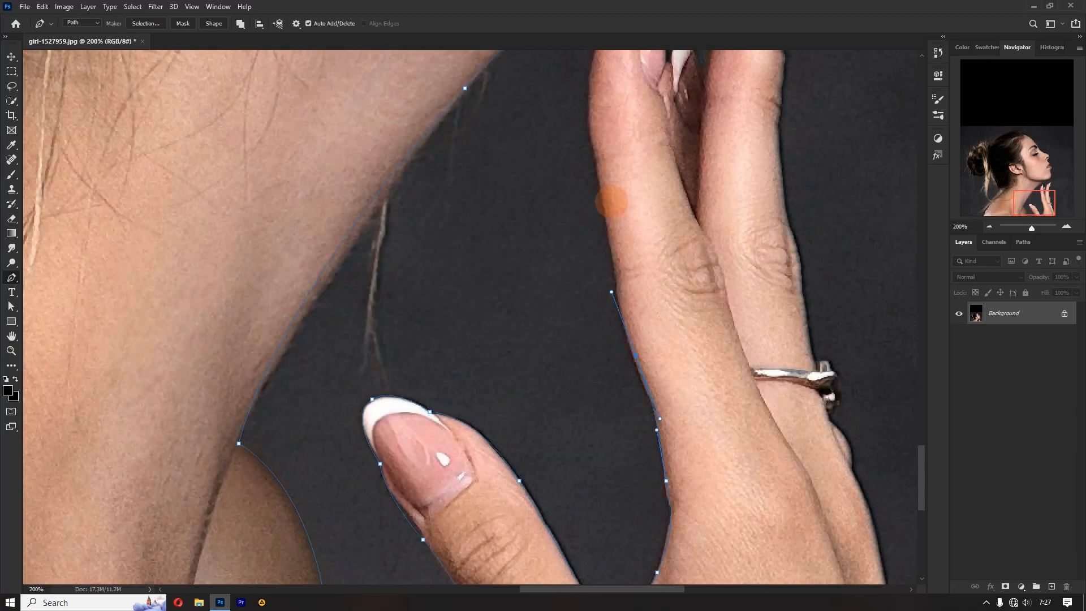
pyautogui.moveTo(589, 204); pyautogui.dragTo(593, 153)
pyautogui.click(639, 103)
pyautogui.click(655, 91)
pyautogui.click(667, 178)
pyautogui.click(684, 143)
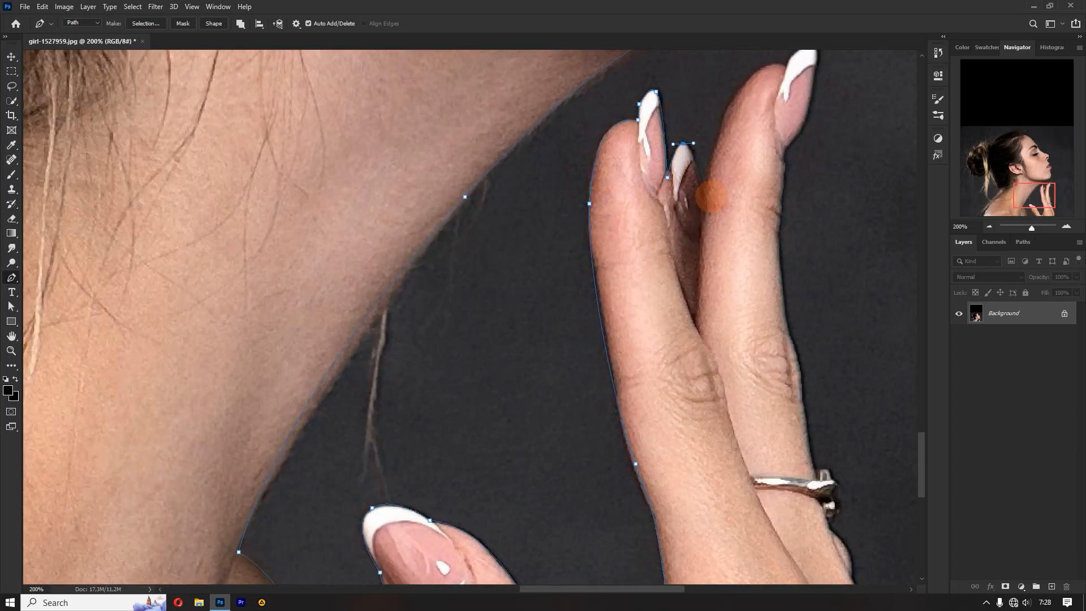
pyautogui.click(706, 196)
# Trace the path up the outermost finger's tip and around its white nail
pyautogui.scroll(3, 706, 197)
pyautogui.moveTo(786, 147); pyautogui.dragTo(848, 164)
pyautogui.moveTo(815, 125); pyautogui.dragTo(821, 130)
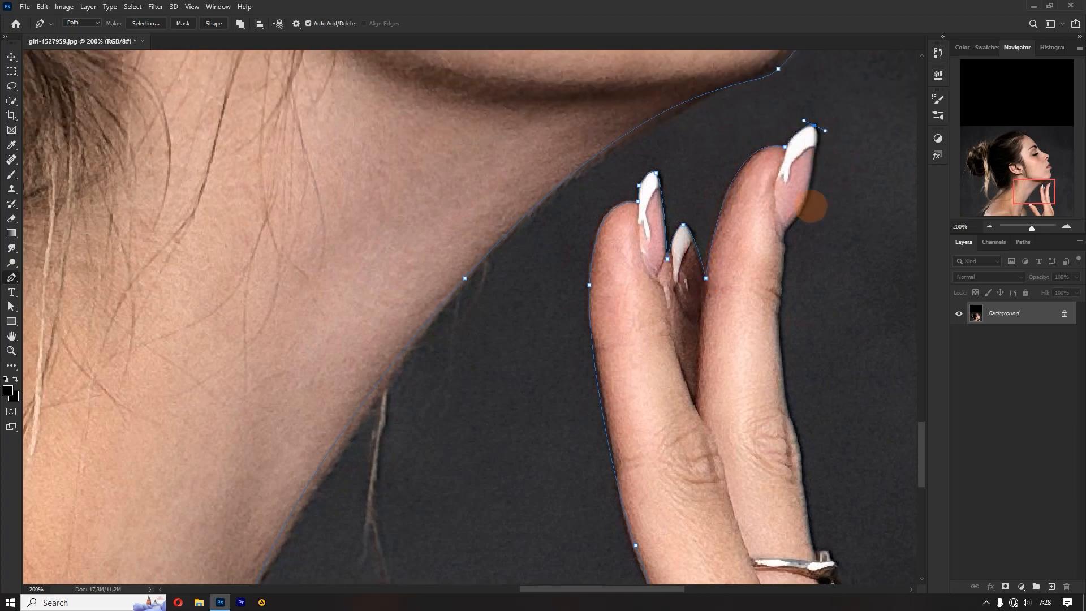
pyautogui.moveTo(799, 214); pyautogui.dragTo(788, 236)
# Continue the path down the outer edge of that finger to just above the ring
pyautogui.click(781, 295)
pyautogui.click(779, 324)
pyautogui.click(779, 378)
pyautogui.click(789, 411)
pyautogui.click(798, 442)
# Trace the path around the protruding part of the ring and down the finger below it
pyautogui.scroll(-2, 797, 442)
pyautogui.click(827, 451)
pyautogui.click(835, 468)
pyautogui.click(830, 499)
pyautogui.scroll(-1, 836, 484)
pyautogui.click(849, 479)
pyautogui.click(850, 501)
# Run the path along the image's bottom edge to the back shoulder and curve it up the shoulder's outline
pyautogui.scroll(-3, 848, 509)
pyautogui.moveTo(594, 588); pyautogui.dragTo(356, 590)
pyautogui.click(478, 528)
pyautogui.moveTo(505, 473); pyautogui.dragTo(519, 439)
pyautogui.moveTo(592, 335); pyautogui.dragTo(627, 274)
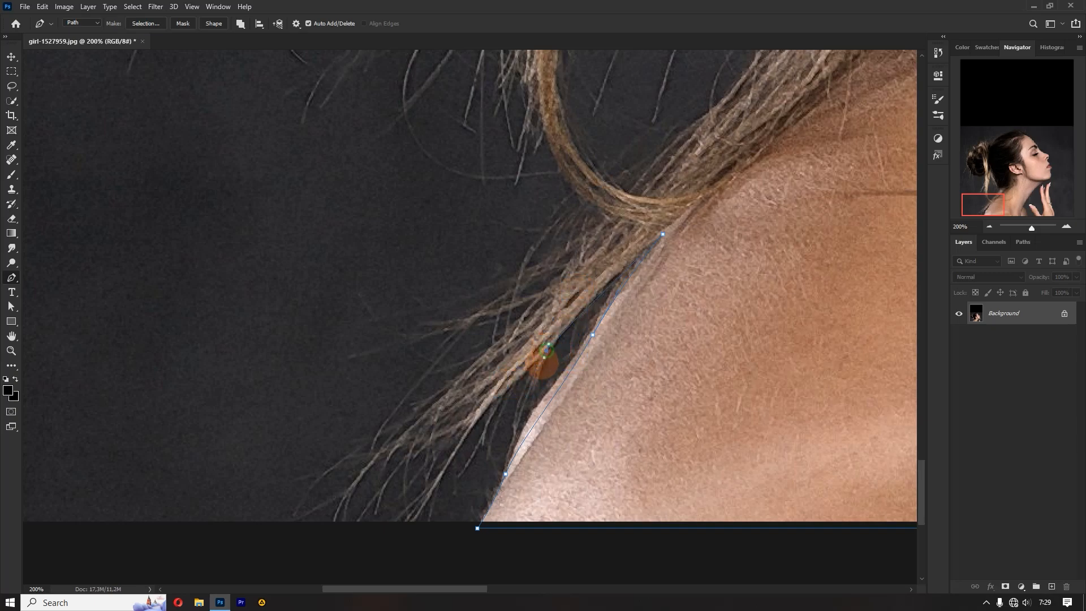
# Trace the path around the lowest loose hair strands behind the shoulder, reaching down to the image's bottom edge
pyautogui.moveTo(546, 350); pyautogui.dragTo(534, 385)
pyautogui.click(511, 448)
pyautogui.moveTo(480, 419); pyautogui.dragTo(456, 449)
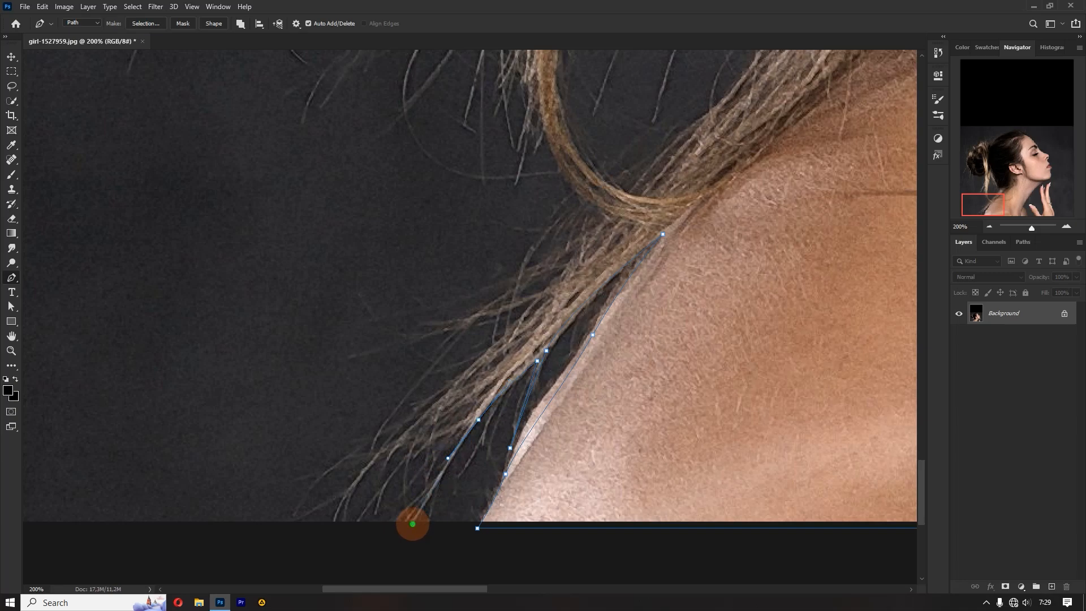
pyautogui.click(413, 524)
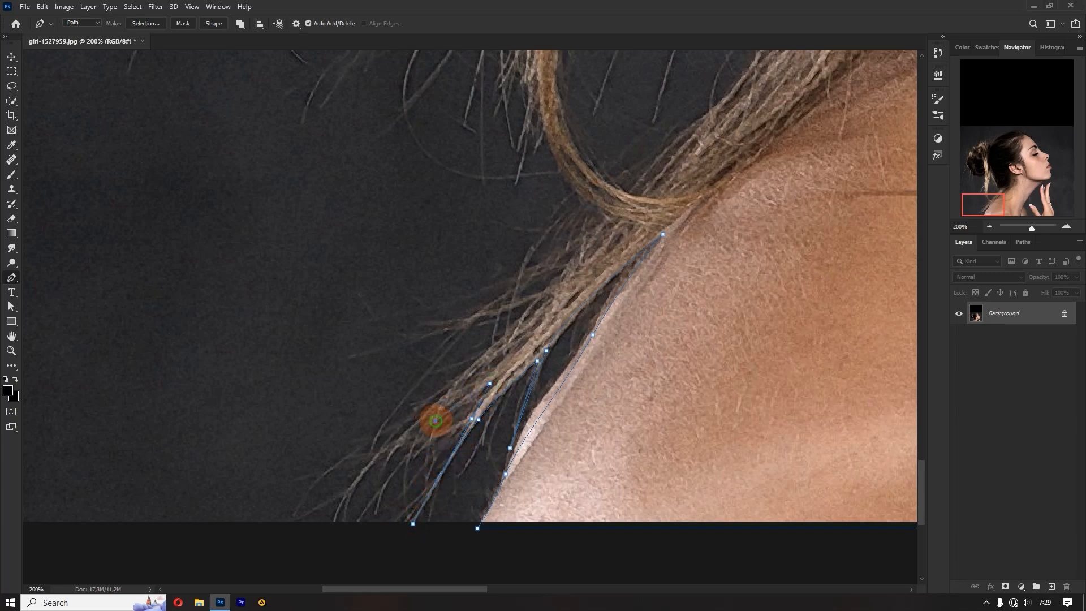
# Outline the next strand tips behind the shoulder and lead the path up to the bottom of the hanging lock
pyautogui.click(436, 421)
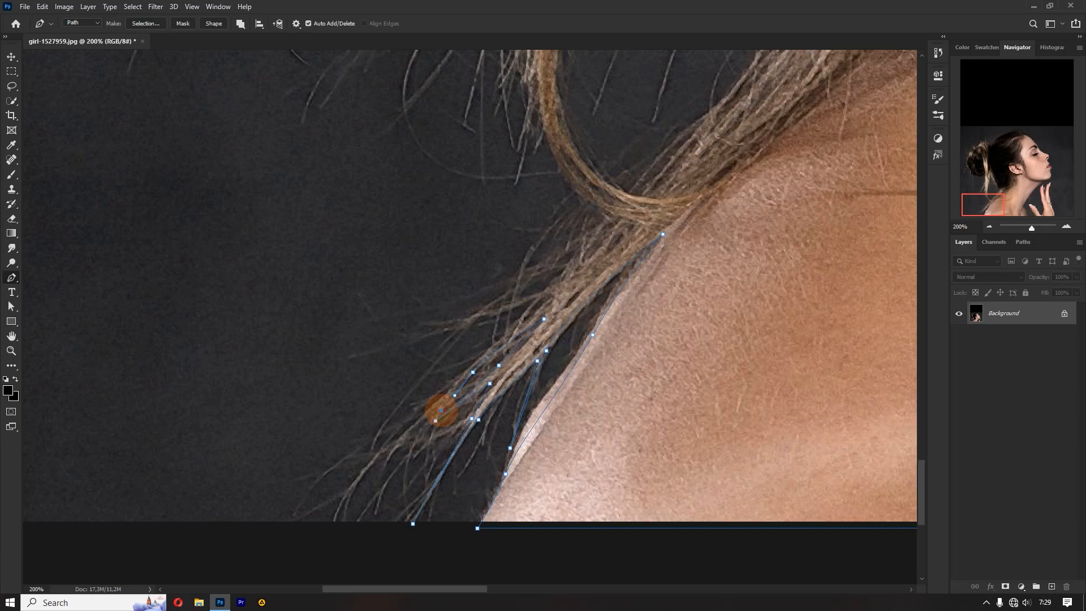
pyautogui.click(441, 410)
pyautogui.moveTo(505, 334); pyautogui.dragTo(534, 308)
pyautogui.click(567, 267)
pyautogui.click(607, 212)
# Trace the path up the curved end of the hanging lock and around its first thin, downward-pointing strand
pyautogui.scroll(5, 745, 322)
pyautogui.moveTo(554, 389); pyautogui.dragTo(499, 359)
pyautogui.click(537, 306)
pyautogui.click(525, 385)
pyautogui.click(516, 418)
pyautogui.click(527, 348)
pyautogui.click(521, 271)
pyautogui.click(519, 218)
# Outline the remaining thin strands beside the hanging lock, removing the outgoing handle at the outermost strand's tip
pyautogui.moveTo(504, 280); pyautogui.dragTo(492, 279)
pyautogui.click(502, 167)
pyautogui.click(463, 360)
pyautogui.click(487, 208)
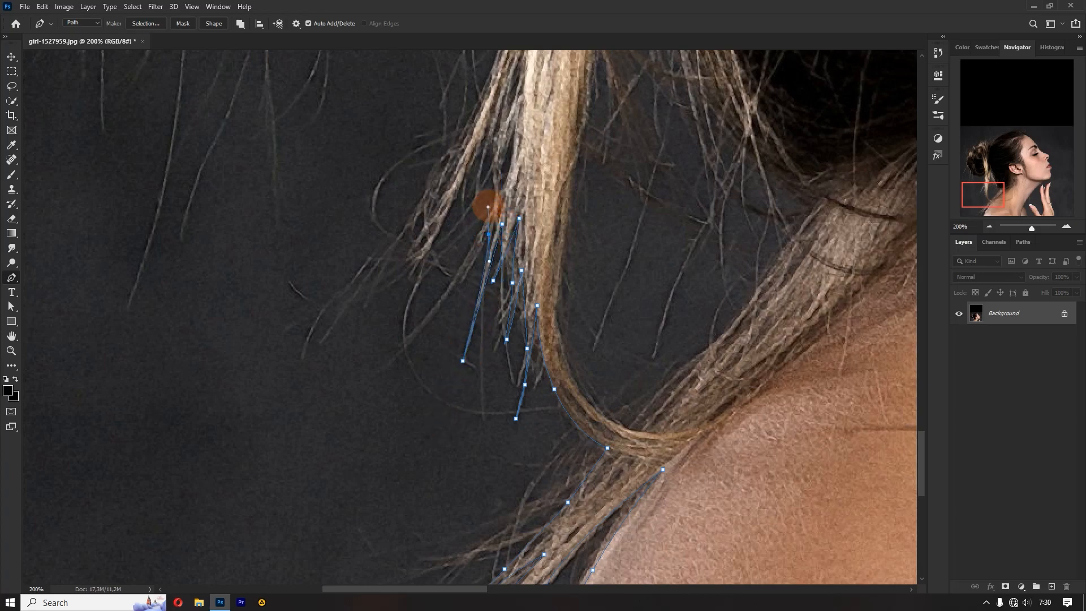
pyautogui.moveTo(399, 358); pyautogui.dragTo(370, 383)
pyautogui.keyDown('alt'); pyautogui.click(399, 358); pyautogui.keyUp('alt')
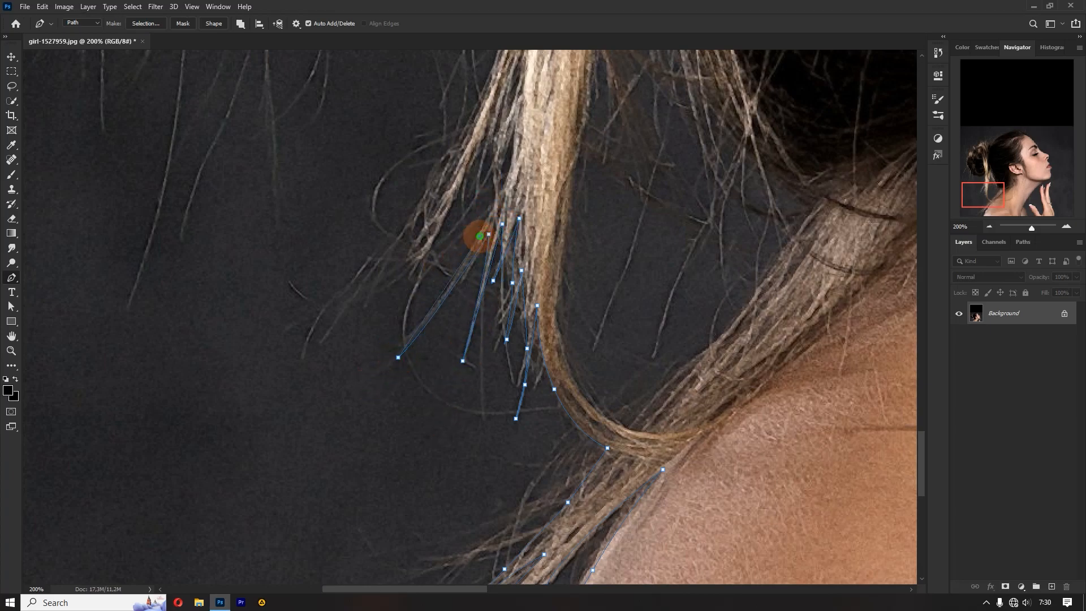
pyautogui.click(480, 237)
# Continue the path up the blonde lock to the hair bun and along the bun's underside
pyautogui.scroll(2, 500, 181)
pyautogui.moveTo(520, 182); pyautogui.dragTo(522, 148)
pyautogui.click(526, 113)
pyautogui.moveTo(501, 211); pyautogui.dragTo(485, 181)
pyautogui.scroll(5, 484, 180)
pyautogui.moveTo(512, 237); pyautogui.dragTo(512, 171)
pyautogui.click(518, 117)
pyautogui.moveTo(443, 203); pyautogui.dragTo(389, 207)
pyautogui.moveTo(315, 181); pyautogui.dragTo(280, 174)
# Trace the path down and back up the first thin strand hanging below the bun
pyautogui.scroll(2, 236, 165)
pyautogui.click(266, 264)
pyautogui.moveTo(261, 343); pyautogui.dragTo(260, 359)
pyautogui.click(276, 502)
pyautogui.click(257, 328)
pyautogui.click(253, 258)
# Outline the next two thin strands hanging below the bun's back corner
pyautogui.click(223, 243)
pyautogui.click(216, 231)
pyautogui.click(190, 353)
pyautogui.click(184, 408)
pyautogui.click(179, 453)
pyautogui.moveTo(192, 314); pyautogui.dragTo(171, 358)
pyautogui.click(210, 210)
pyautogui.click(154, 408)
pyautogui.moveTo(189, 260); pyautogui.dragTo(195, 206)
pyautogui.click(199, 184)
# Trace the path up the bun's lower back edge and around the long stray strand hanging from it
pyautogui.moveTo(456, 588); pyautogui.dragTo(408, 589)
pyautogui.scroll(4, 541, 347)
pyautogui.moveTo(422, 299); pyautogui.dragTo(415, 275)
pyautogui.moveTo(414, 258); pyautogui.dragTo(412, 262)
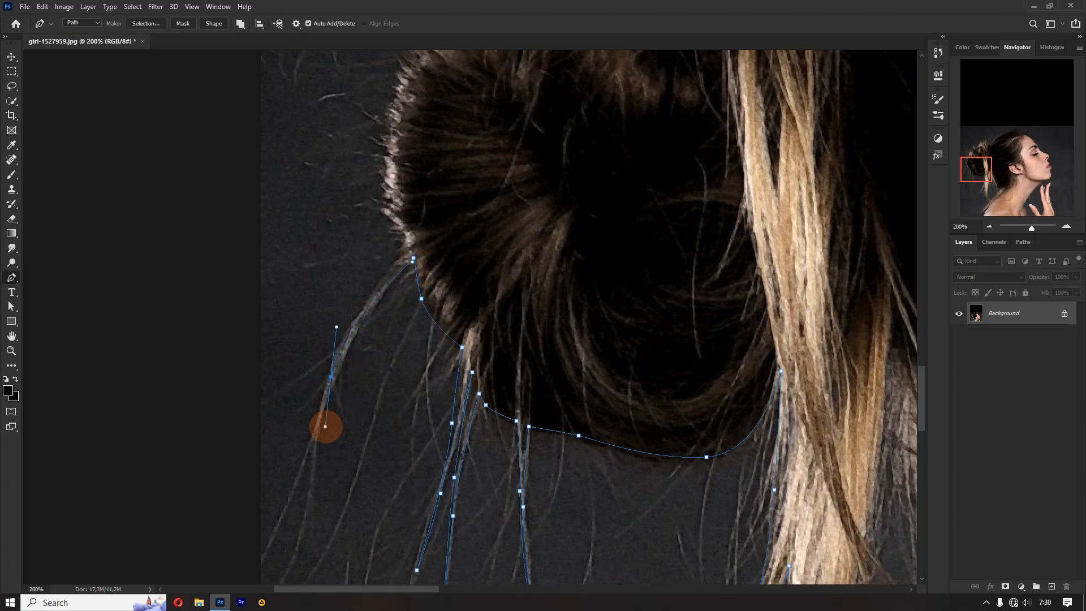
pyautogui.moveTo(338, 379); pyautogui.dragTo(309, 465)
pyautogui.click(297, 550)
pyautogui.moveTo(330, 382); pyautogui.dragTo(350, 310)
# Continue the path up the back edge of the bun
pyautogui.moveTo(404, 252); pyautogui.dragTo(424, 183)
pyautogui.scroll(3, 405, 253)
pyautogui.press('Right')
pyautogui.press('Right')
pyautogui.press('Right')
pyautogui.click(435, 197)
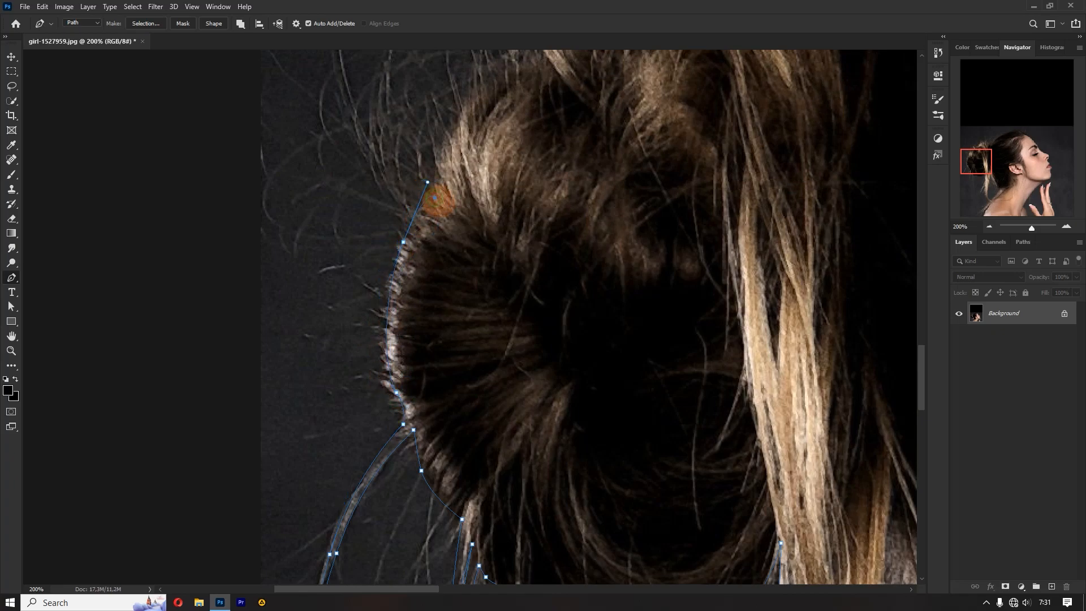
# Trace the path over the top of the bun
pyautogui.scroll(3, 436, 199)
pyautogui.moveTo(474, 241); pyautogui.dragTo(504, 216)
pyautogui.click(542, 196)
pyautogui.moveTo(536, 132); pyautogui.dragTo(562, 123)
pyautogui.click(592, 158)
pyautogui.moveTo(638, 138); pyautogui.dragTo(651, 122)
pyautogui.scroll(2, 651, 127)
pyautogui.click(735, 162)
pyautogui.click(758, 170)
# Lead the path from the bun over the crown of the head to the stray hairs above the forehead
pyautogui.moveTo(391, 589); pyautogui.dragTo(463, 589)
pyautogui.moveTo(428, 168); pyautogui.dragTo(482, 221)
pyautogui.click(494, 241)
pyautogui.scroll(2, 501, 239)
pyautogui.click(989, 227)
pyautogui.click(989, 226)
pyautogui.click(989, 227)
pyautogui.moveTo(586, 234); pyautogui.dragTo(699, 188)
pyautogui.click(720, 233)
# Outline the first stray hair above the forehead, removing the outgoing handles at its tip and base anchors
pyautogui.hotkey('ctrl', '+')
pyautogui.hotkey('ctrl', '+')
pyautogui.moveTo(460, 588); pyautogui.dragTo(591, 535)
pyautogui.scroll(4, 566, 452)
pyautogui.moveTo(456, 133); pyautogui.dragTo(410, 114)
pyautogui.keyDown('alt'); pyautogui.click(455, 132); pyautogui.keyUp('alt')
pyautogui.moveTo(538, 246); pyautogui.dragTo(566, 337)
pyautogui.moveTo(509, 153); pyautogui.dragTo(490, 130)
pyautogui.keyDown('alt'); pyautogui.click(538, 246); pyautogui.keyUp('alt')
# Outline the second and third stray hairs above the forehead, removing the outgoing handles at the third hair's tip and base
pyautogui.moveTo(517, 176); pyautogui.dragTo(503, 149)
pyautogui.click(499, 143)
pyautogui.moveTo(552, 250); pyautogui.dragTo(581, 273)
pyautogui.moveTo(618, 164); pyautogui.dragTo(609, 88)
pyautogui.keyDown('alt'); pyautogui.click(618, 164); pyautogui.keyUp('alt')
pyautogui.moveTo(586, 280); pyautogui.dragTo(540, 327)
pyautogui.keyDown('alt'); pyautogui.click(586, 279); pyautogui.keyUp('alt')
# Outline the last stray hair curving over the forehead and return the path to the hairline to close it
pyautogui.moveTo(700, 337); pyautogui.dragTo(733, 427)
pyautogui.click(716, 429)
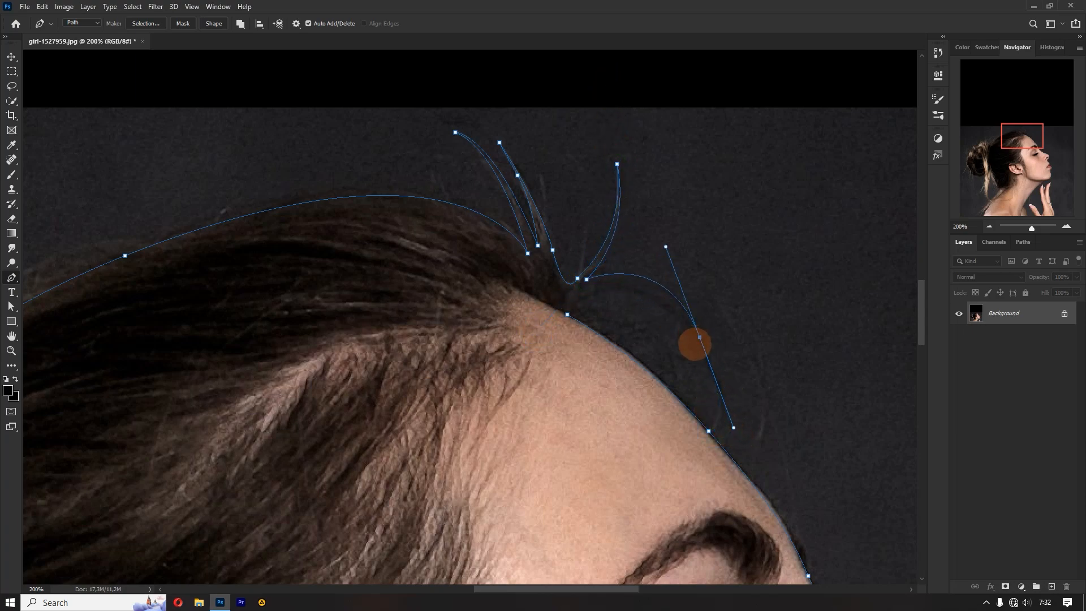
pyautogui.keyDown('alt'); pyautogui.click(699, 337); pyautogui.keyUp('alt')
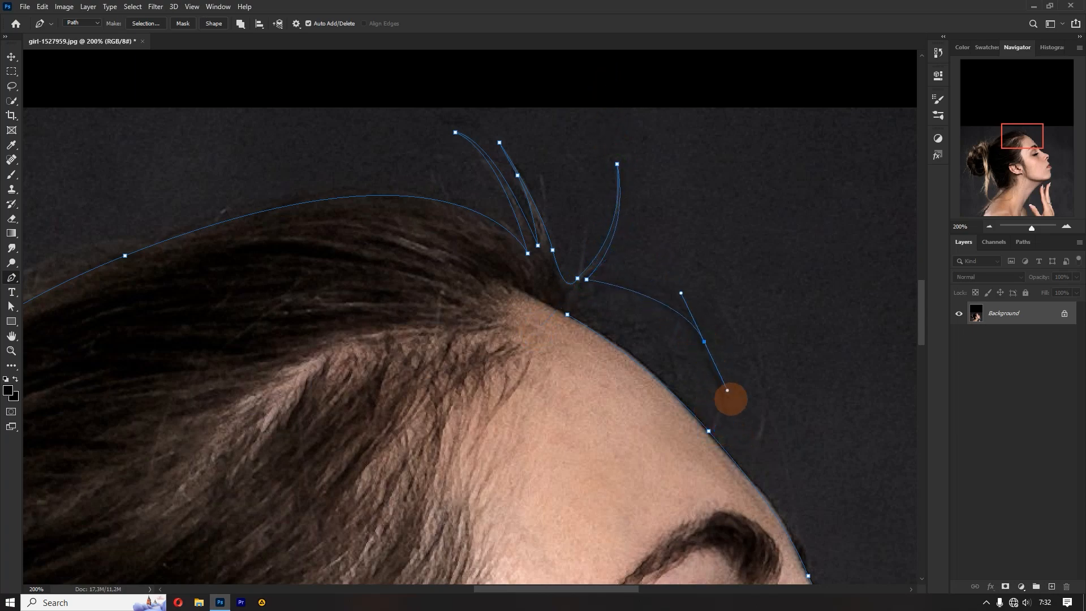
pyautogui.moveTo(602, 293); pyautogui.dragTo(567, 301)
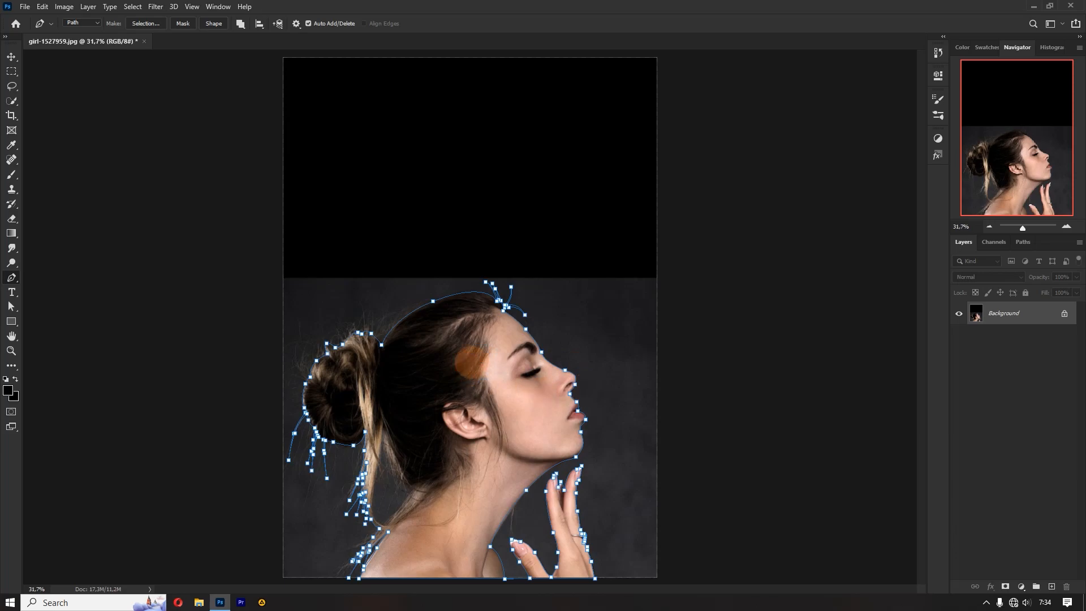
# Convert the outline path into a new anti-aliased selection with 0 pixels feather and add a layer mask from it
pyautogui.rightClick(478, 352)
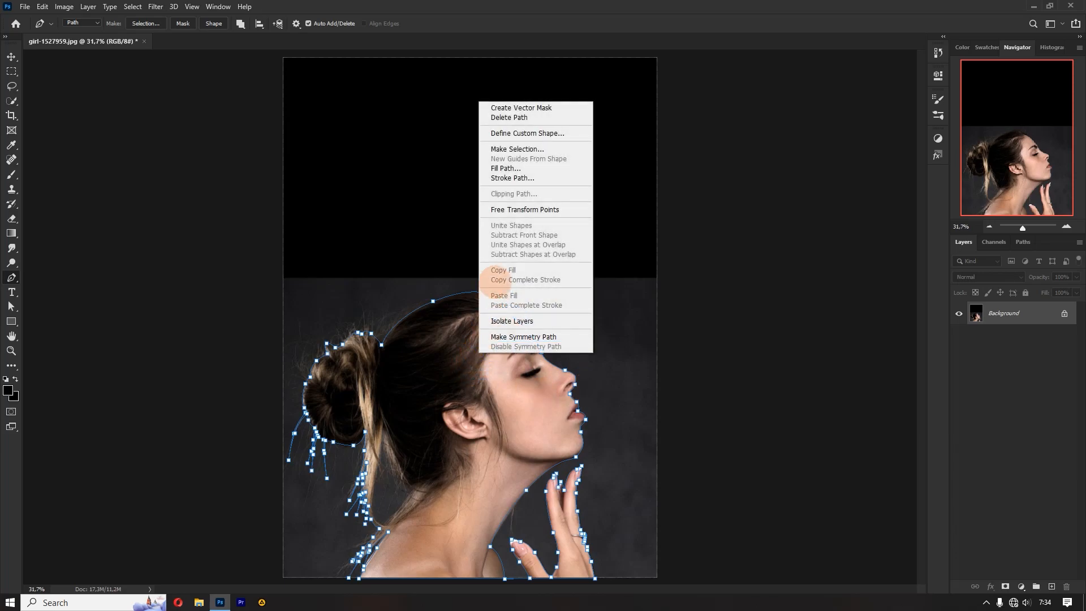
pyautogui.click(508, 149)
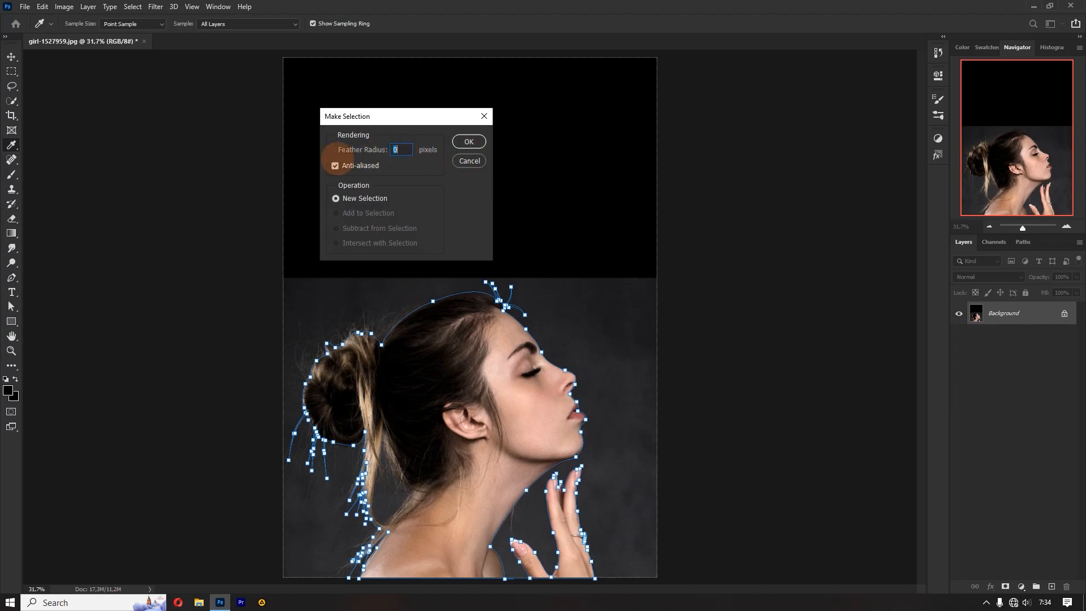
pyautogui.click(469, 142)
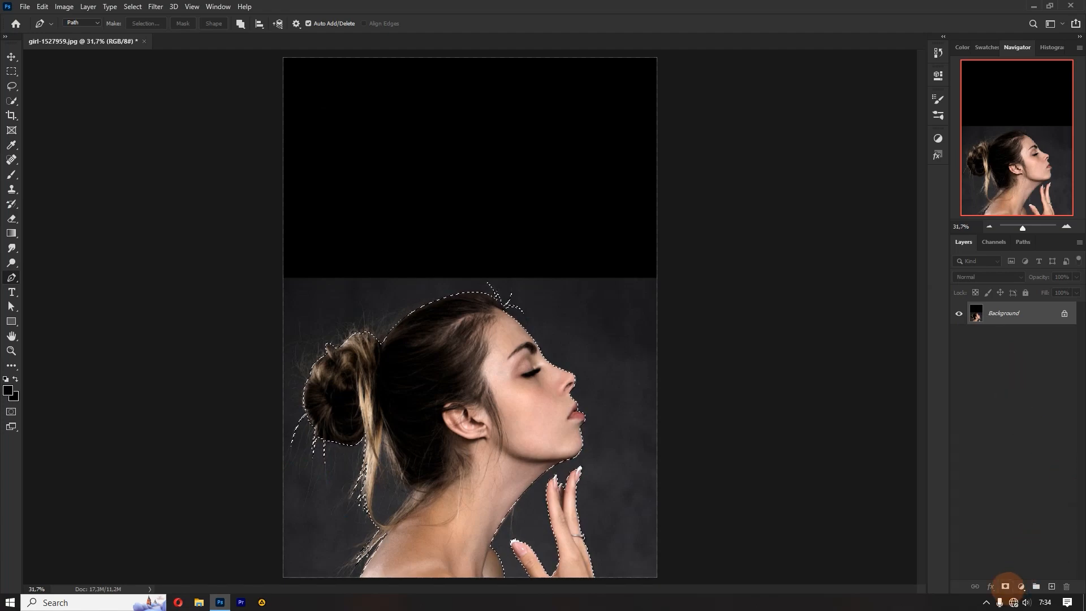
pyautogui.click(1005, 586)
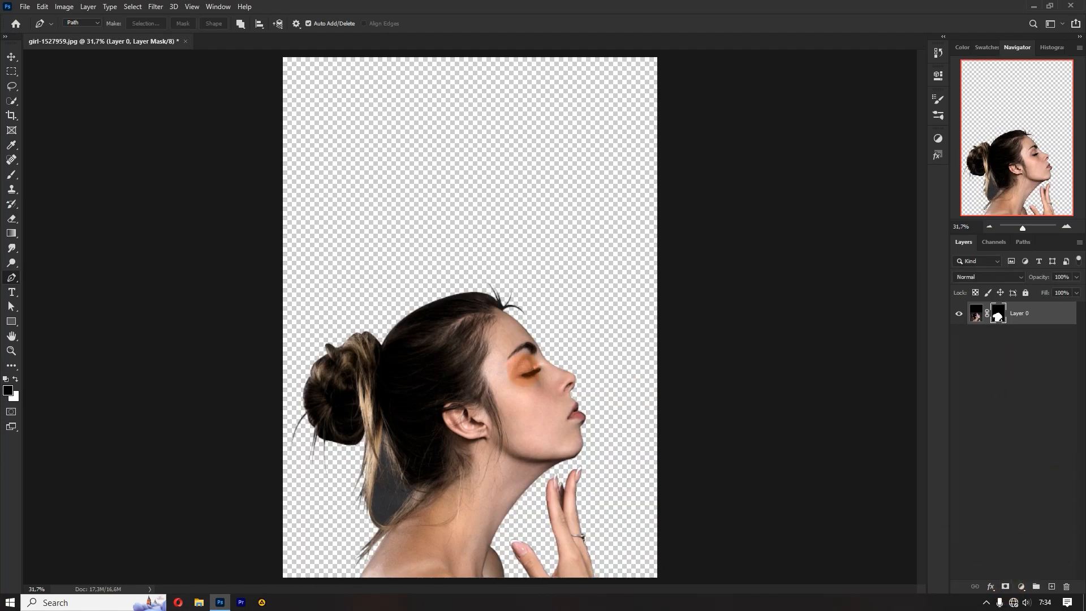
# Draw a path around the leftover grey background between the hanging lock and the neck
pyautogui.scroll(4, 373, 512)
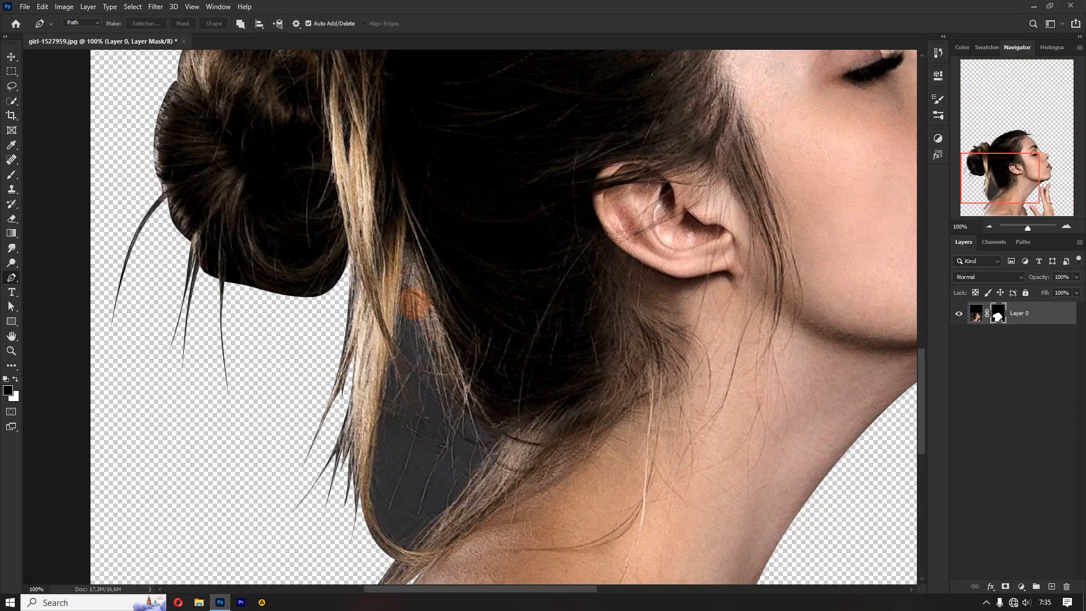
pyautogui.moveTo(427, 358); pyautogui.dragTo(448, 390)
pyautogui.click(533, 415)
pyautogui.moveTo(480, 465); pyautogui.dragTo(448, 500)
pyautogui.click(403, 544)
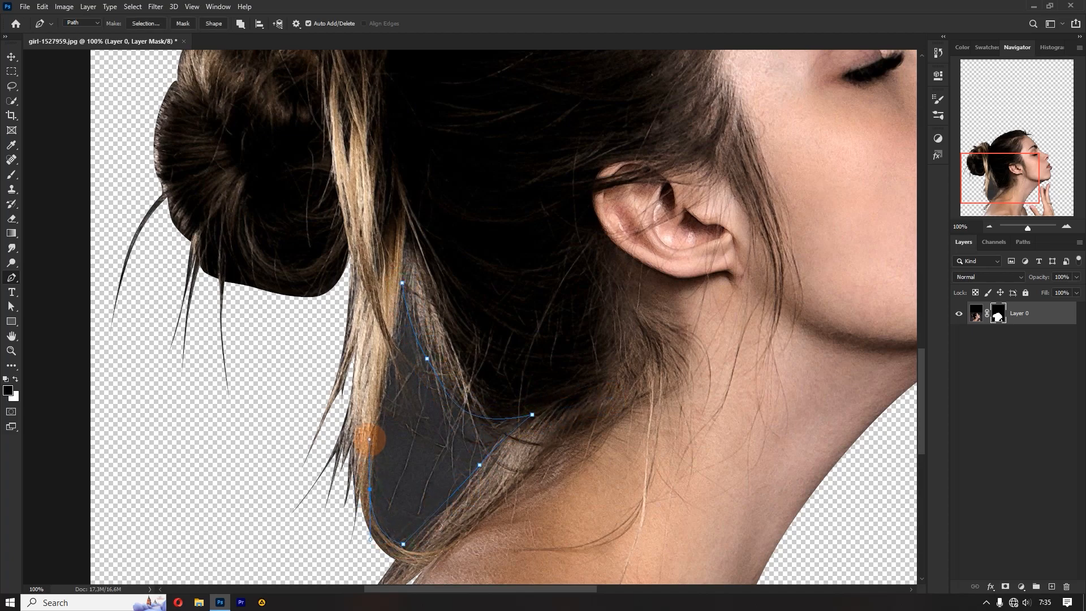
# Close the path around the grey gap and convert it into a selection
pyautogui.rightClick(403, 283)
pyautogui.click(444, 369)
pyautogui.press('Return')
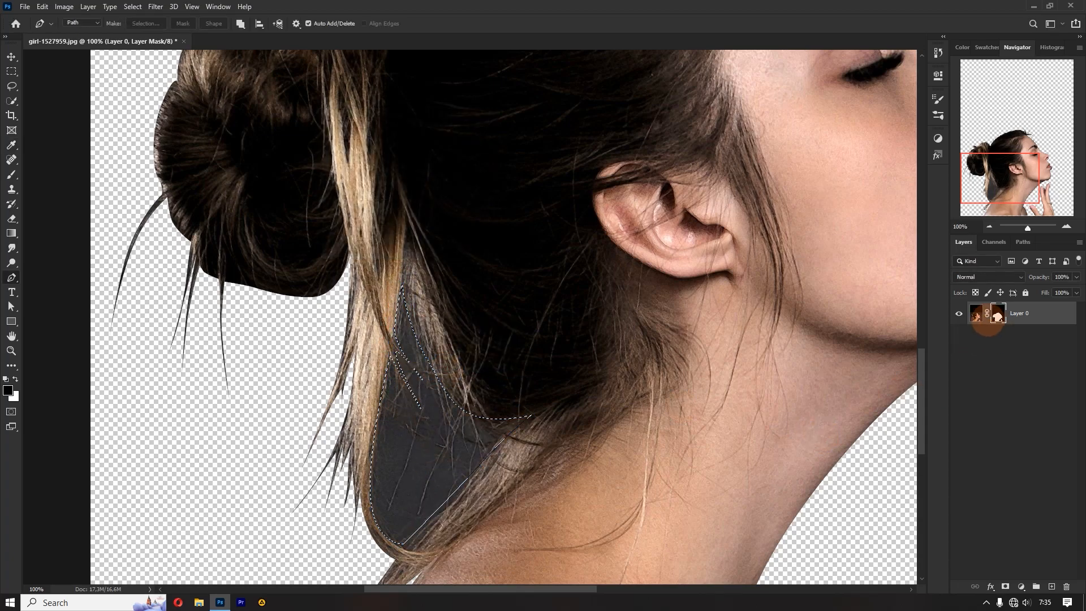
# Fill the selected gap on Layer 0's mask with the black (#000000) background color and deselect
pyautogui.click(976, 313)
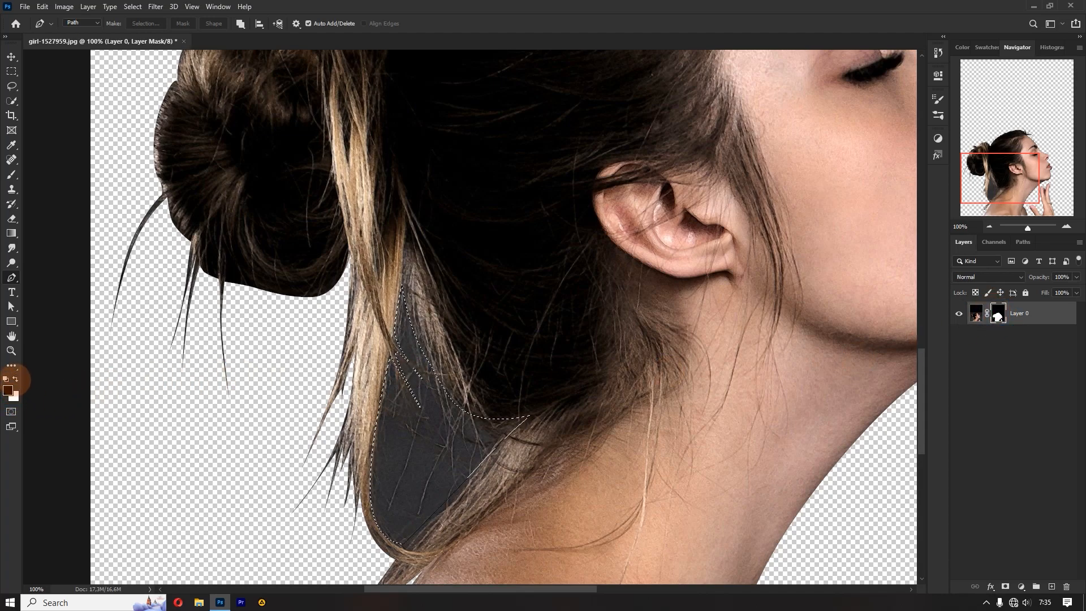
pyautogui.click(14, 396)
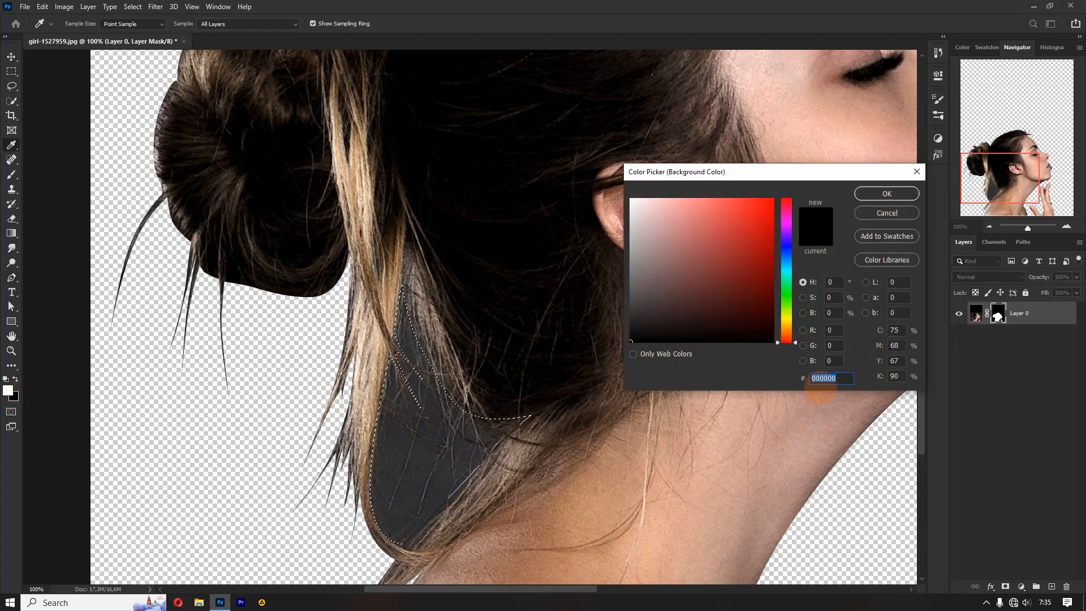
pyautogui.click(887, 193)
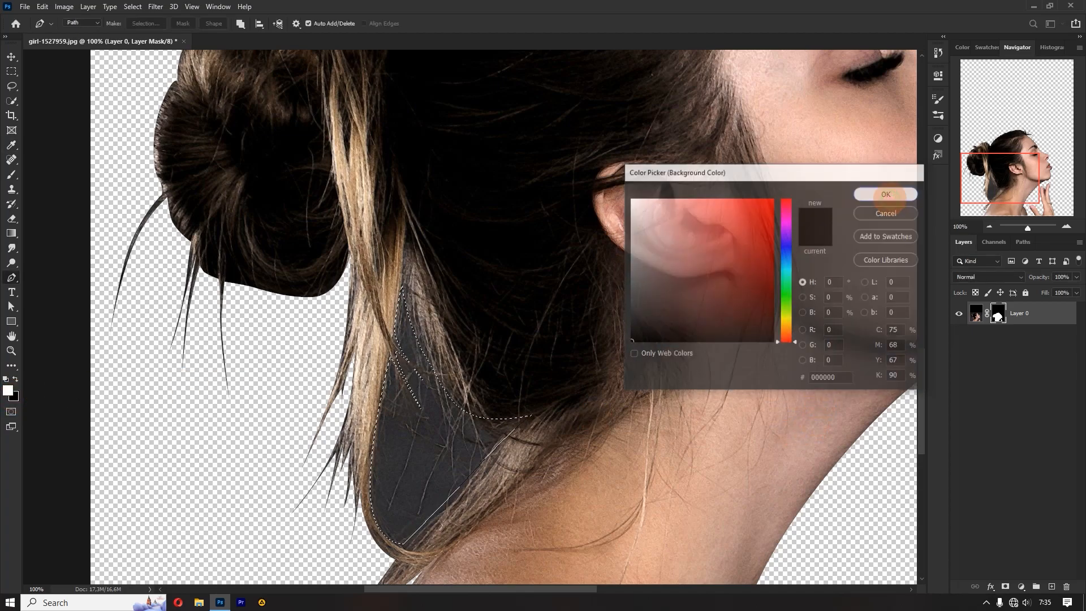
pyautogui.hotkey('ctrl', 'BackSpace')
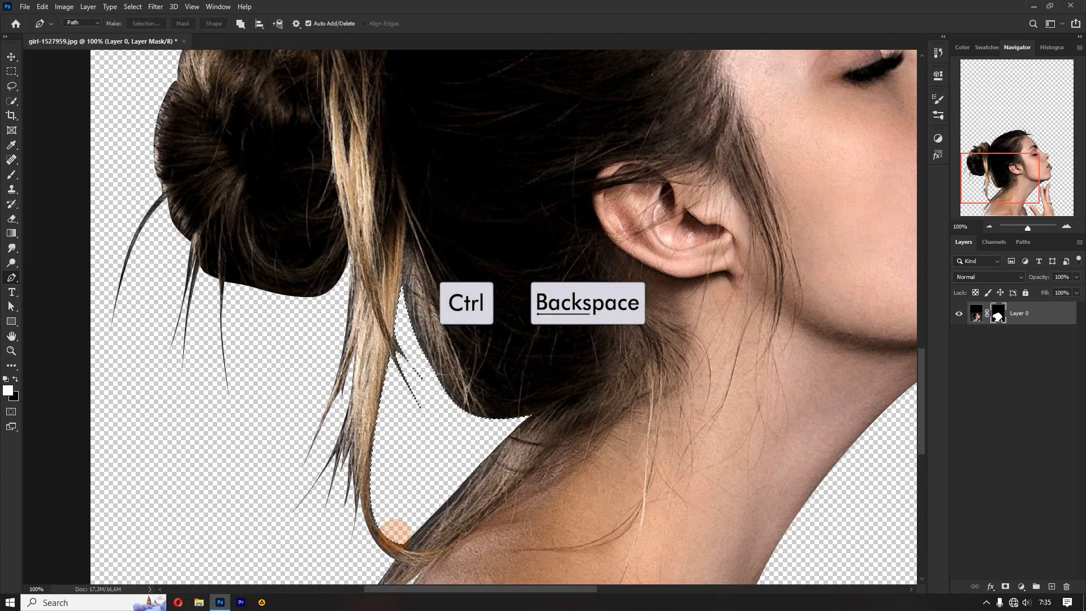
pyautogui.hotkey('ctrl', 'd')
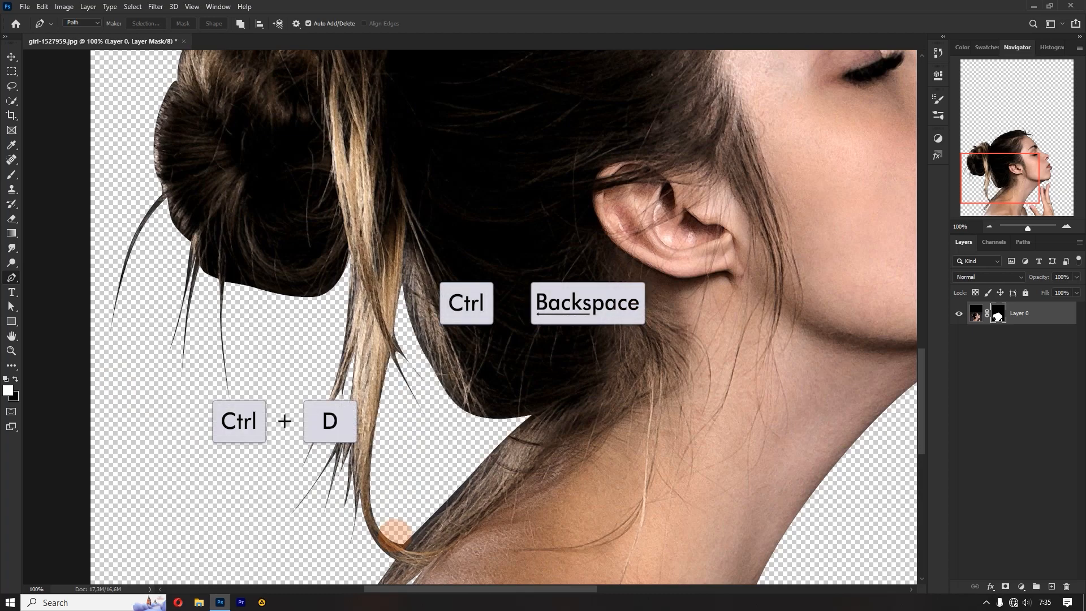
# Add a light grey (#d1d1d1) Solid Color fill layer and move it beneath Layer 0 as the background
pyautogui.scroll(-5, 396, 532)
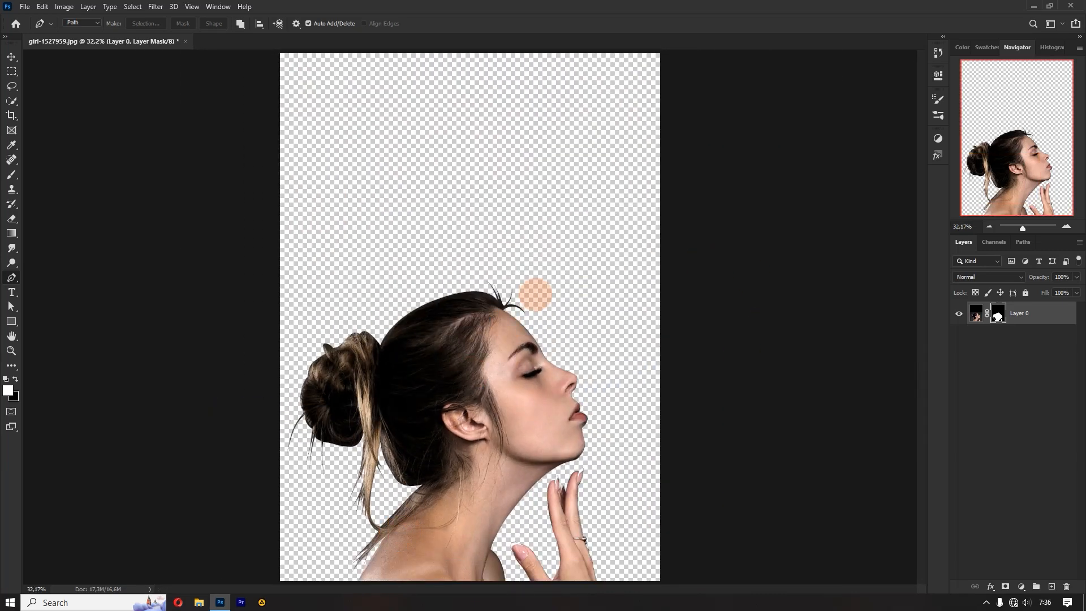
pyautogui.click(1021, 587)
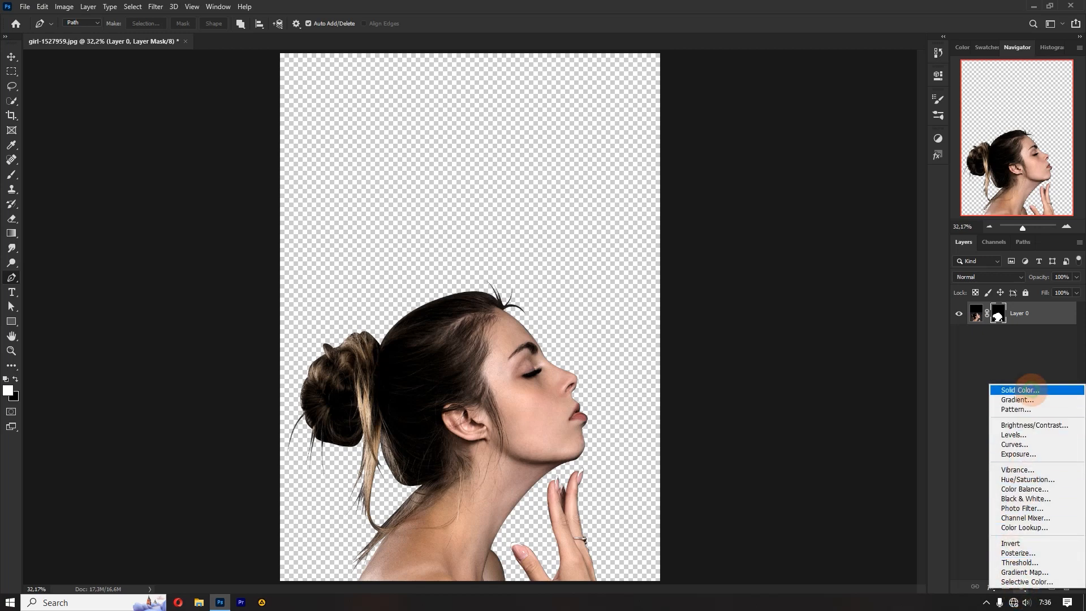
pyautogui.click(1029, 389)
pyautogui.click(644, 233)
pyautogui.moveTo(641, 231)
pyautogui.mouseDown()
pyautogui.moveTo(609, 212)
pyautogui.moveTo(604, 222)
pyautogui.mouseUp()
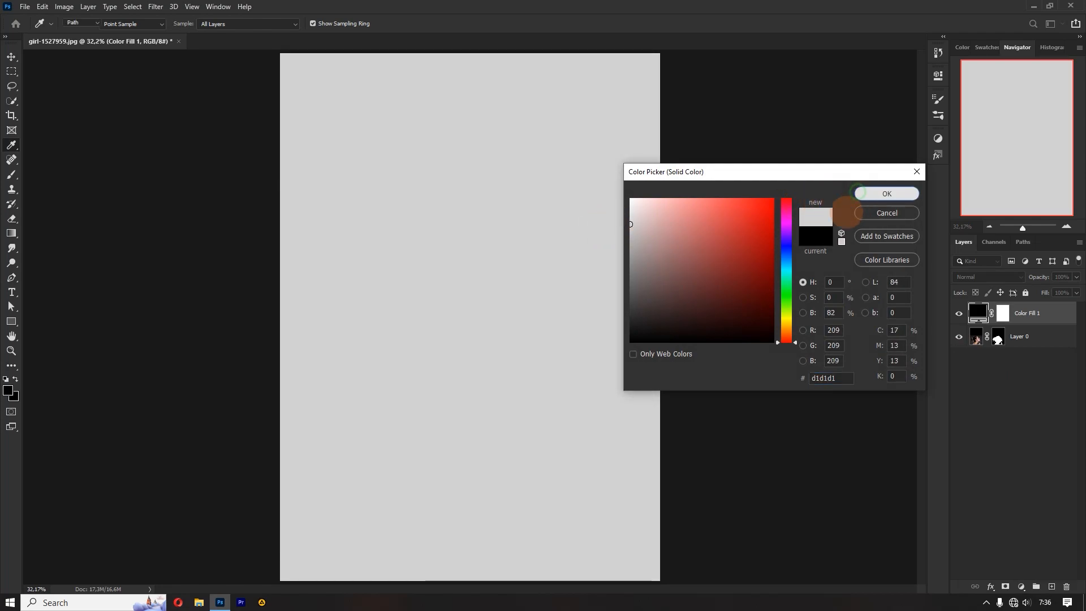
pyautogui.click(886, 194)
pyautogui.press('p')
pyautogui.moveTo(1021, 310); pyautogui.dragTo(1022, 344)
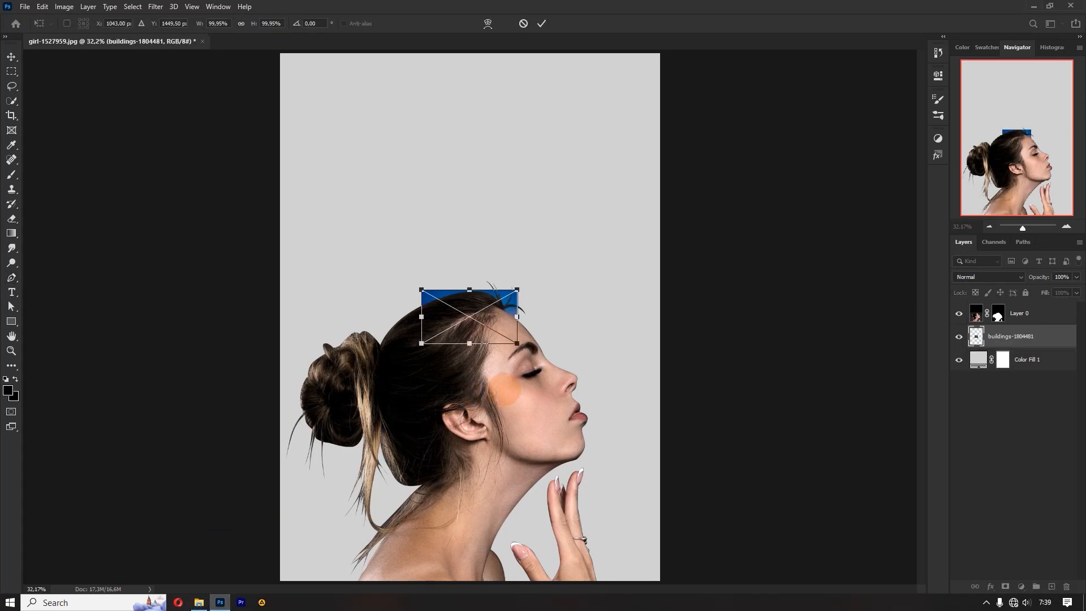
# Enlarge the placed city image behind the woman to about 327.5% width and 430% height
pyautogui.moveTo(421, 290); pyautogui.dragTo(280, 168)
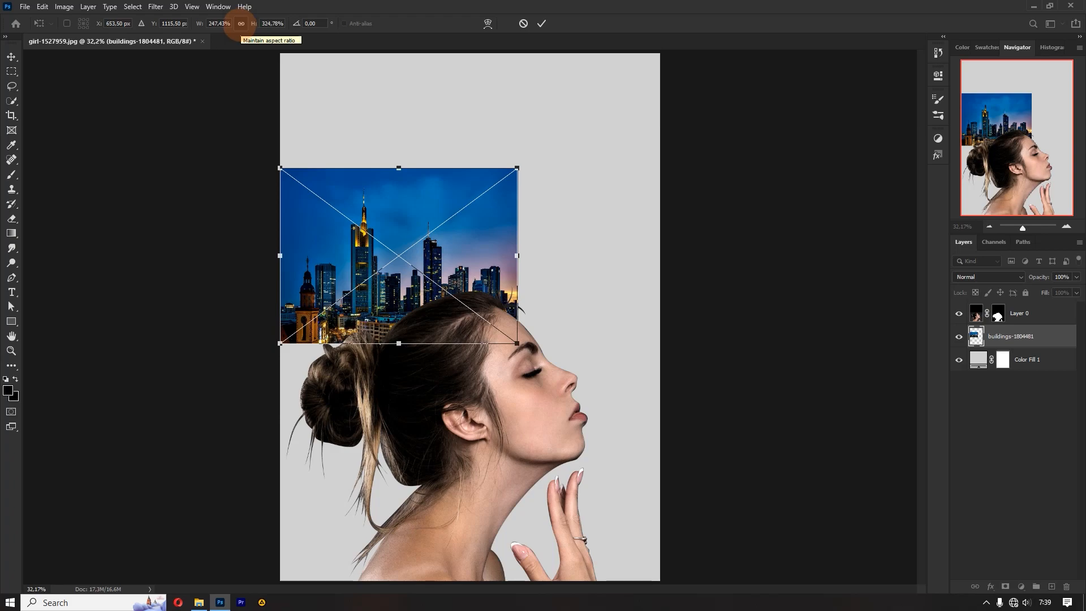
pyautogui.click(219, 24)
pyautogui.click(241, 23)
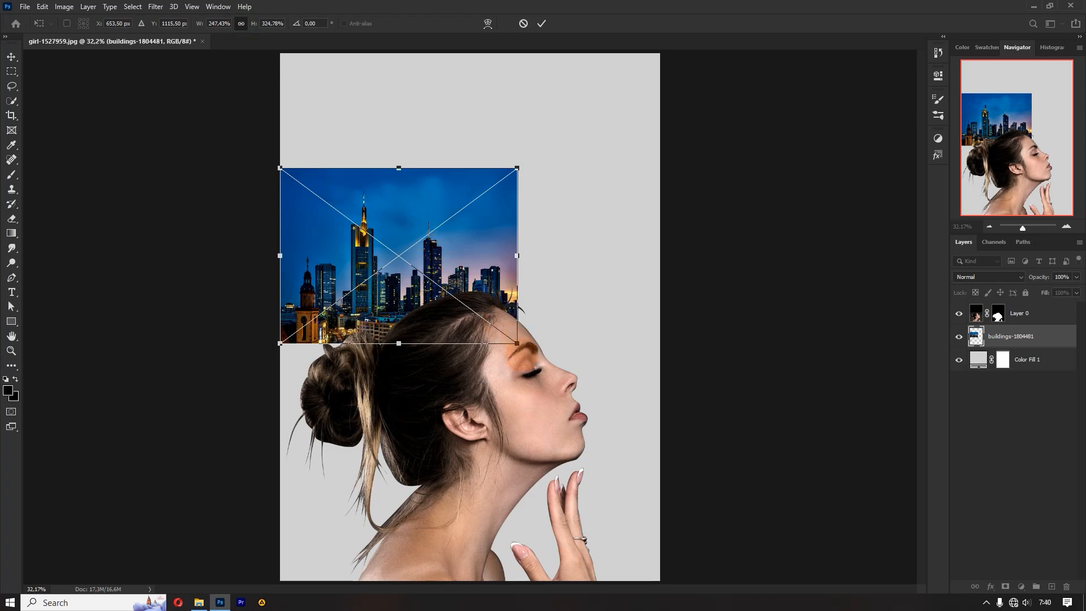
pyautogui.click(397, 343)
pyautogui.moveTo(398, 344)
pyautogui.mouseDown()
pyautogui.moveTo(399, 444)
pyautogui.moveTo(398, 292)
pyautogui.moveTo(393, 358)
pyautogui.mouseUp()
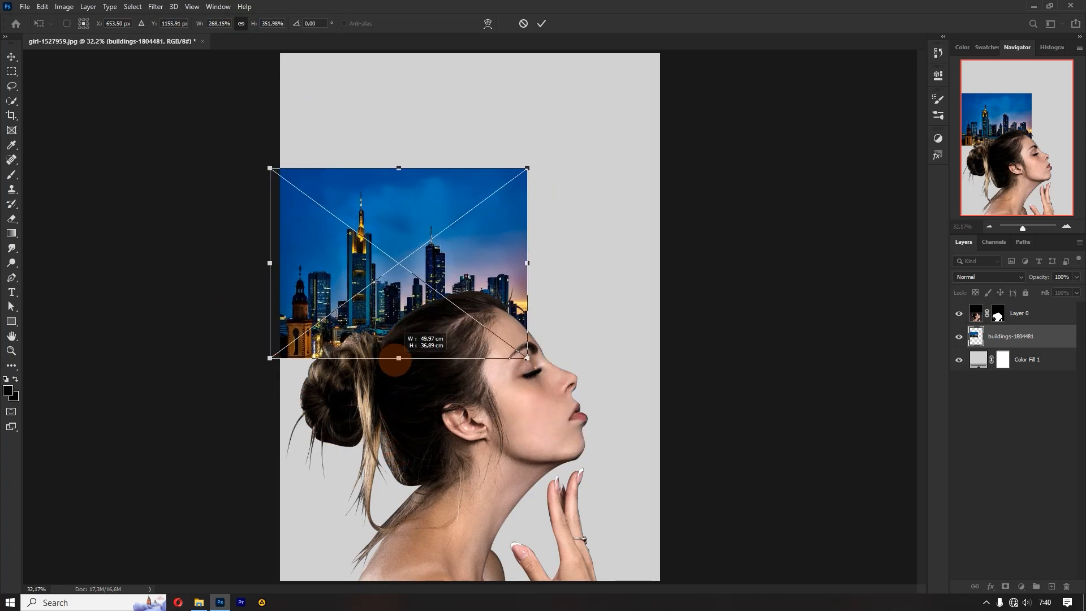
pyautogui.moveTo(527, 358); pyautogui.dragTo(570, 390)
pyautogui.click(571, 279)
pyautogui.moveTo(572, 277)
pyautogui.mouseDown()
pyautogui.moveTo(619, 271)
pyautogui.moveTo(591, 284)
pyautogui.mouseUp()
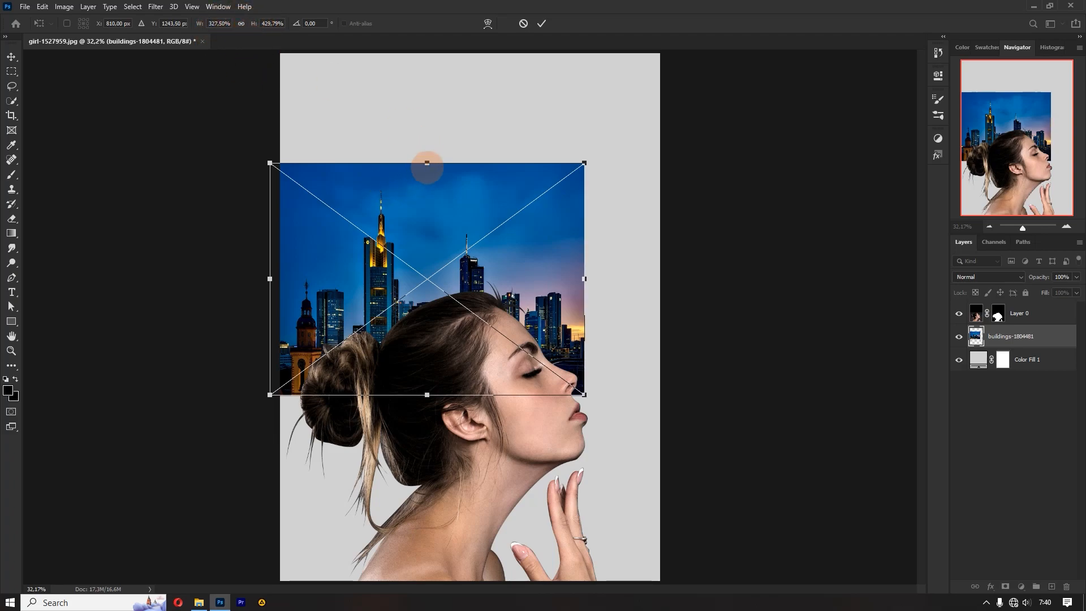
# Stretch the city image to about 342% width and 710% height, aligning its left edge with the canvas edge
pyautogui.moveTo(427, 163); pyautogui.dragTo(427, 105)
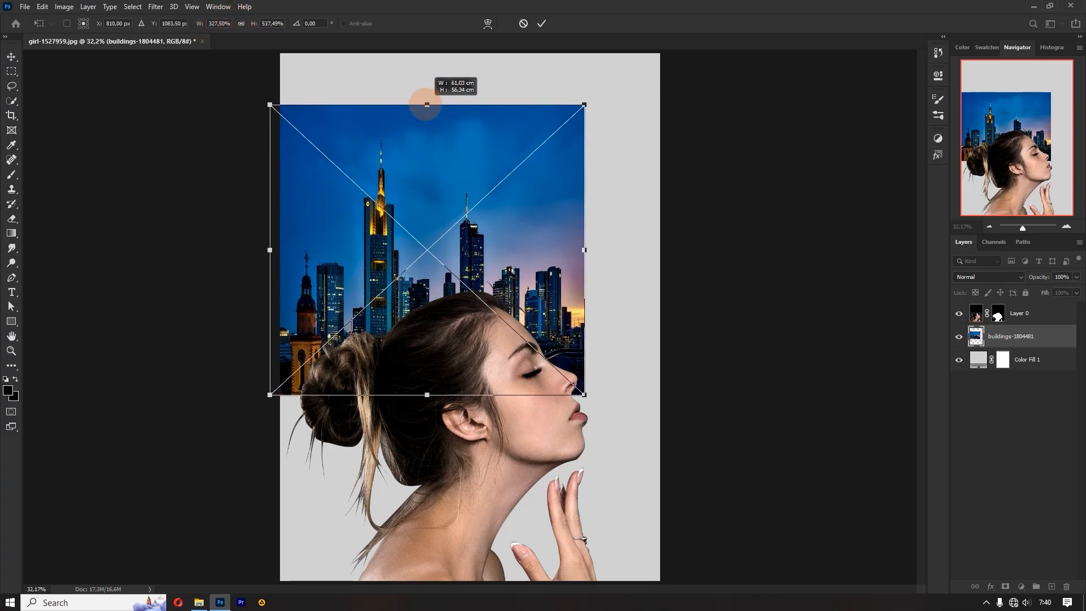
pyautogui.moveTo(427, 395); pyautogui.dragTo(427, 487)
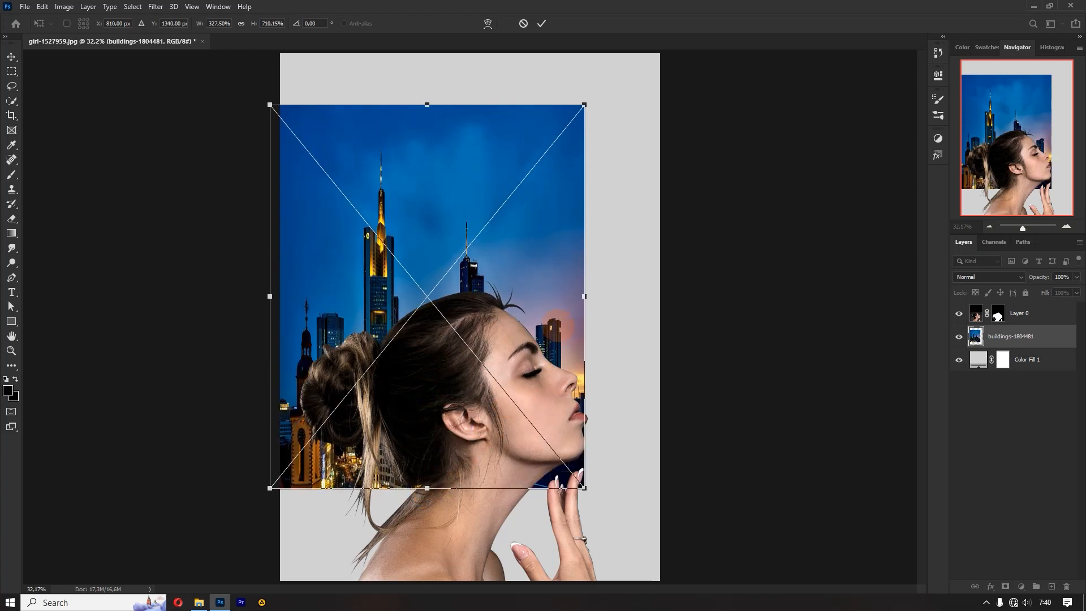
pyautogui.moveTo(584, 296); pyautogui.dragTo(608, 296)
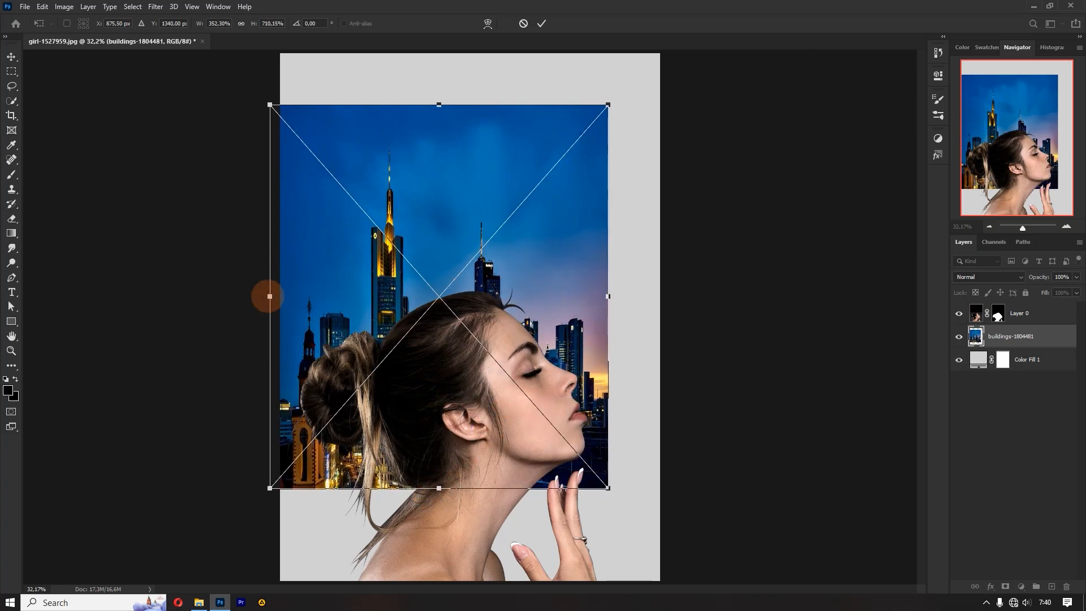
pyautogui.moveTo(270, 296); pyautogui.dragTo(281, 296)
# Move the city image down to the canvas's lower edge, scale it to the full canvas width, and commit the transform
pyautogui.moveTo(532, 394); pyautogui.dragTo(516, 404)
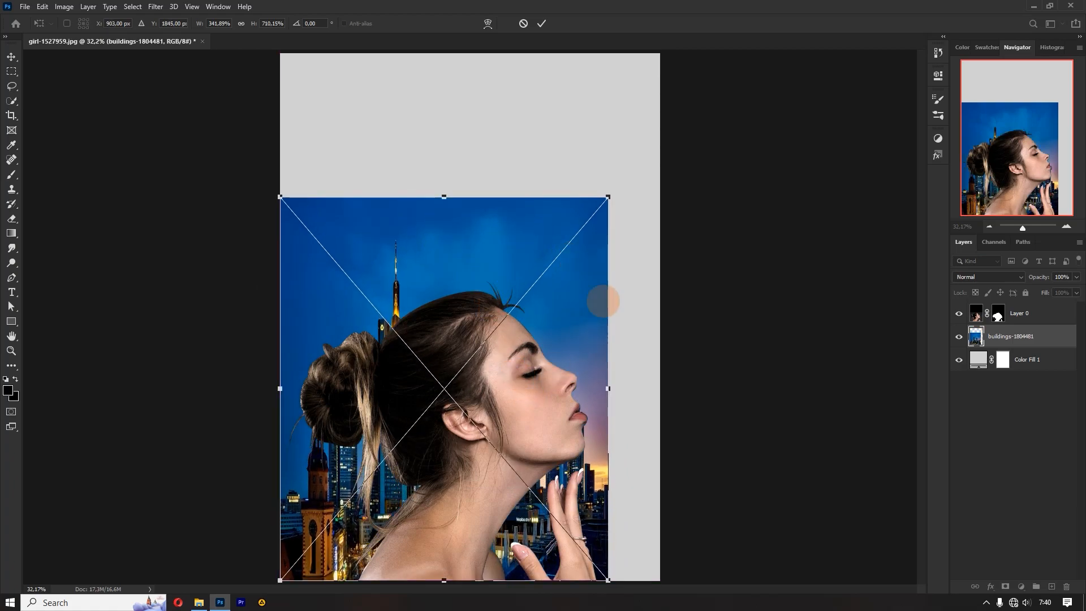
pyautogui.moveTo(610, 197); pyautogui.dragTo(659, 133)
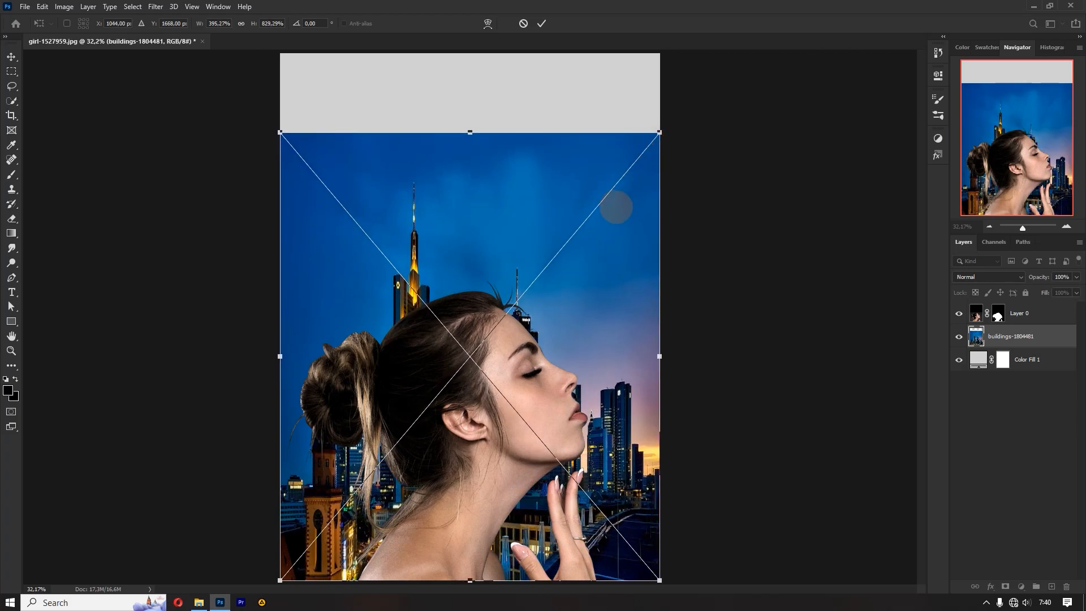
pyautogui.click(541, 23)
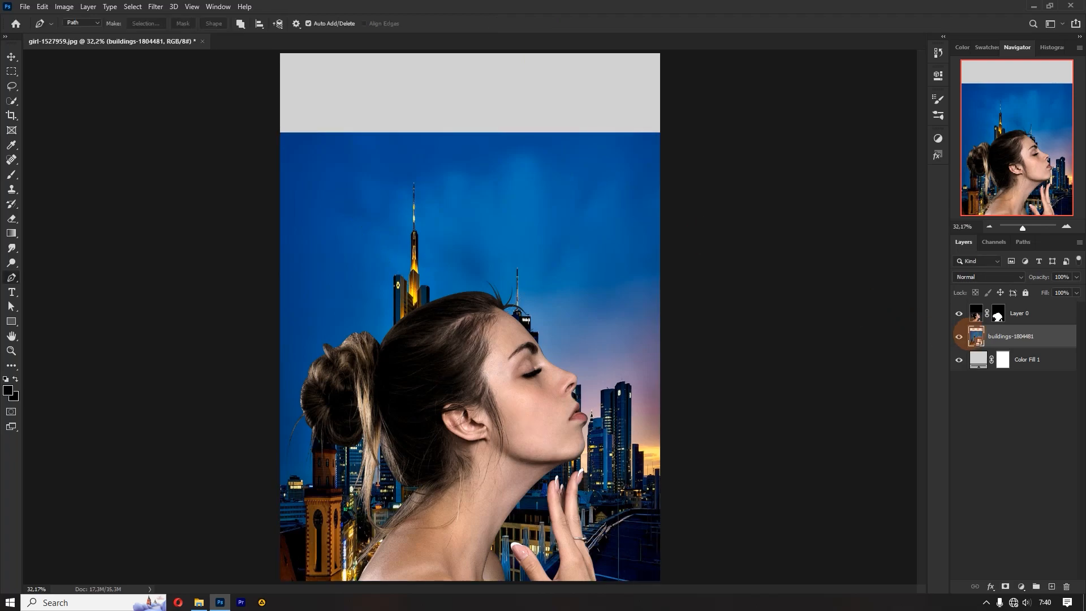
# Move the buildings-1804481 layer above Layer 0 and set its opacity to 68% and fill to 88%
pyautogui.moveTo(996, 336); pyautogui.dragTo(1013, 313)
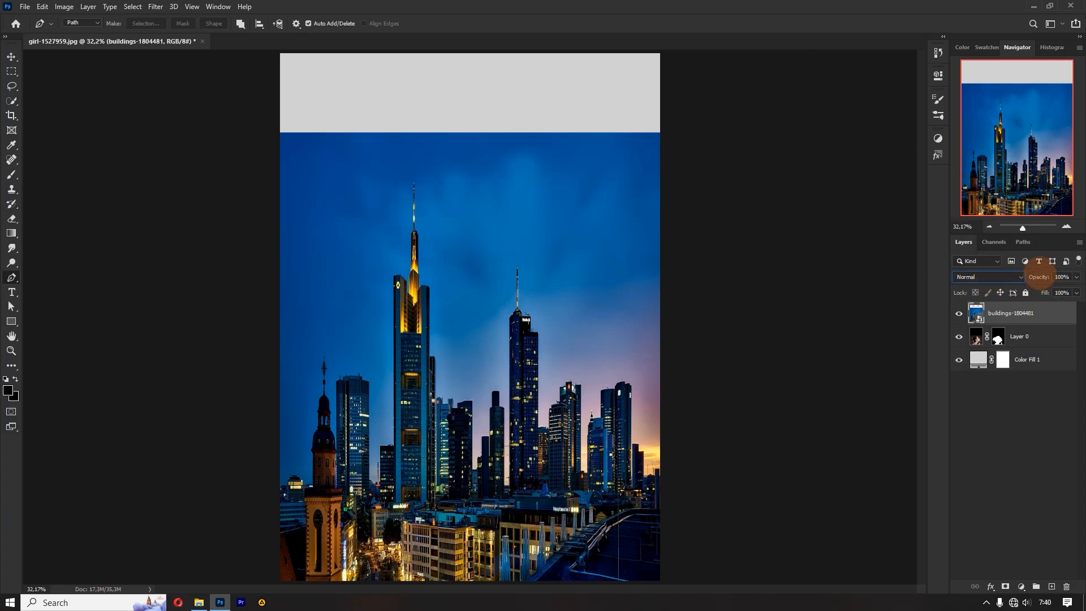
pyautogui.moveTo(1027, 277)
pyautogui.mouseDown()
pyautogui.moveTo(1006, 277)
pyautogui.moveTo(1036, 293)
pyautogui.mouseUp()
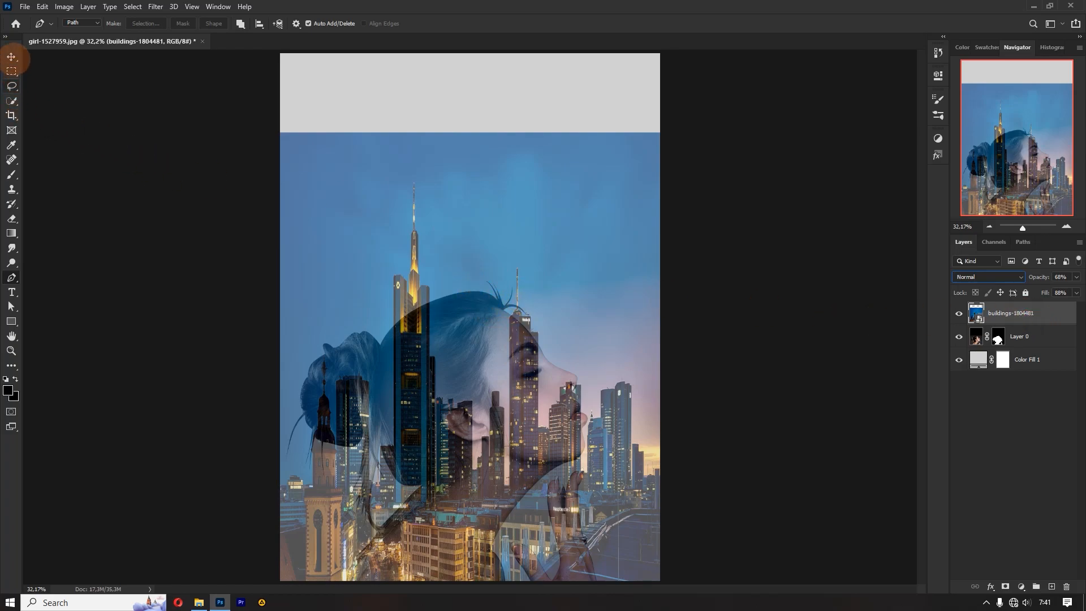
# Reposition and enlarge the city image until it covers the whole canvas, and clip it to Layer 0
pyautogui.click(11, 57)
pyautogui.moveTo(525, 390); pyautogui.dragTo(499, 323)
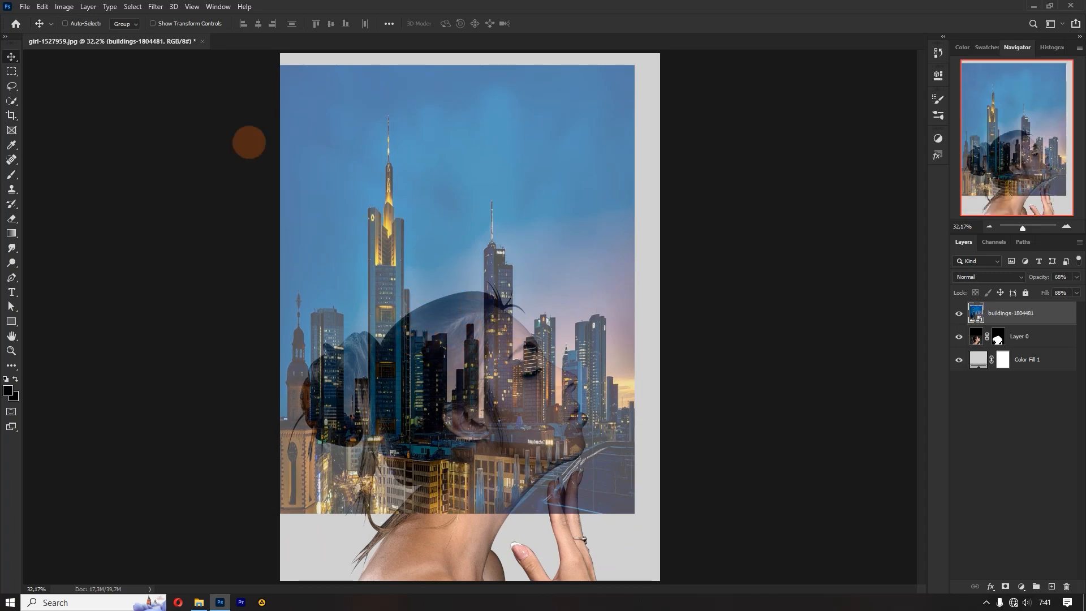
pyautogui.hotkey('ctrl', 't')
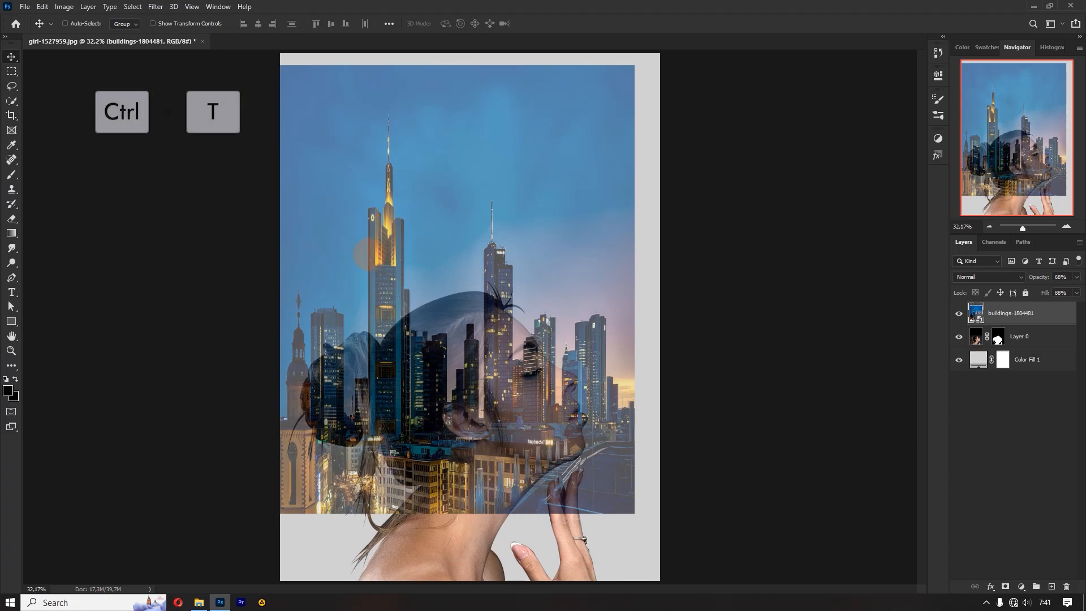
pyautogui.moveTo(634, 512); pyautogui.dragTo(666, 579)
pyautogui.moveTo(609, 389)
pyautogui.mouseDown()
pyautogui.moveTo(592, 365)
pyautogui.moveTo(635, 386)
pyautogui.moveTo(599, 368)
pyautogui.moveTo(611, 379)
pyautogui.moveTo(615, 367)
pyautogui.moveTo(605, 393)
pyautogui.mouseUp()
pyautogui.moveTo(660, 280); pyautogui.dragTo(676, 286)
pyautogui.moveTo(674, 558); pyautogui.dragTo(673, 577)
pyautogui.moveTo(634, 469); pyautogui.dragTo(628, 470)
pyautogui.press('Return')
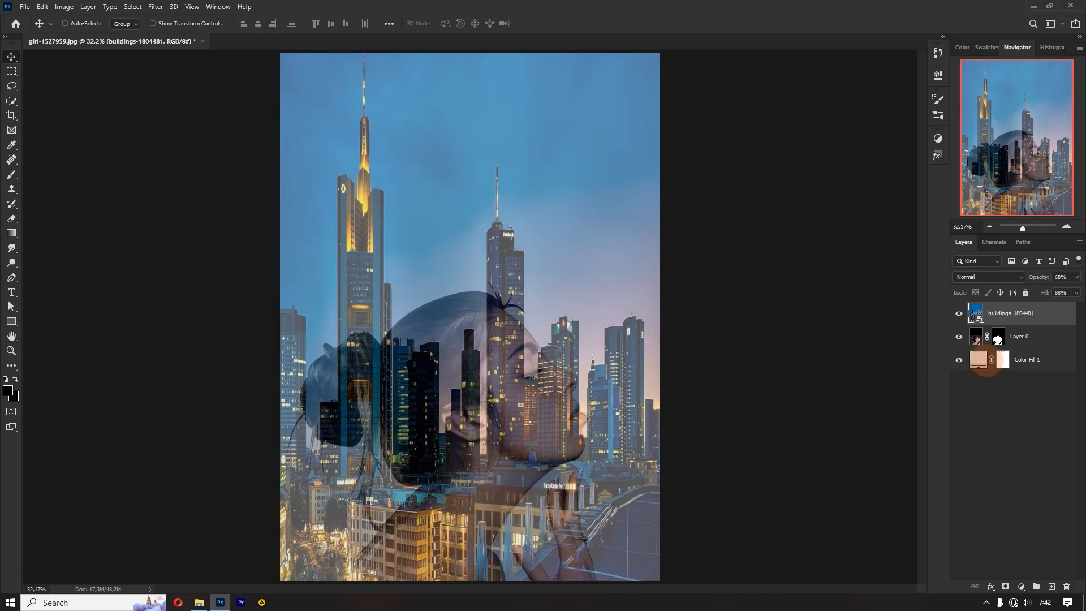
pyautogui.hotkey('ctrl', 'alt', 'g')
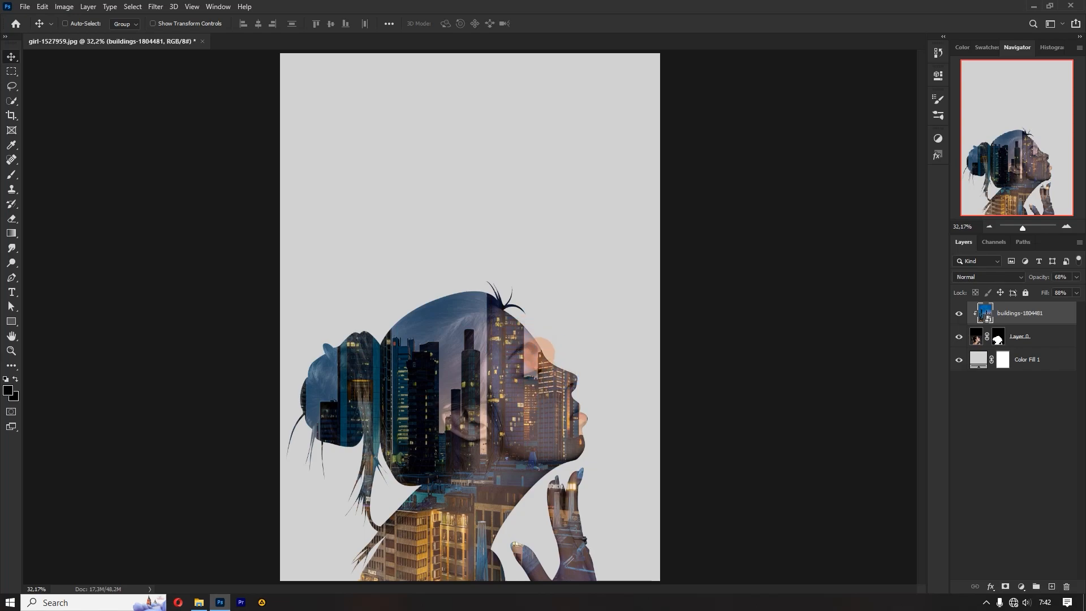
# Rename the city layer as kota, the woman's layer as model and the colour fill layer as bg
pyautogui.hotkey('ctrl', '+')
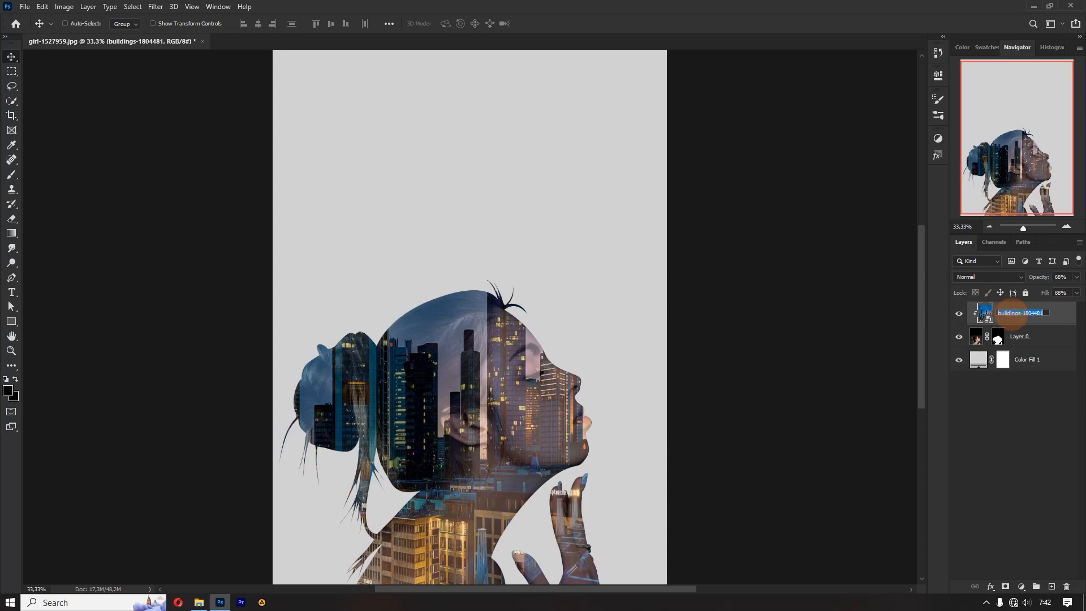
pyautogui.write('kota')
pyautogui.press('Return')
pyautogui.doubleClick(1019, 336)
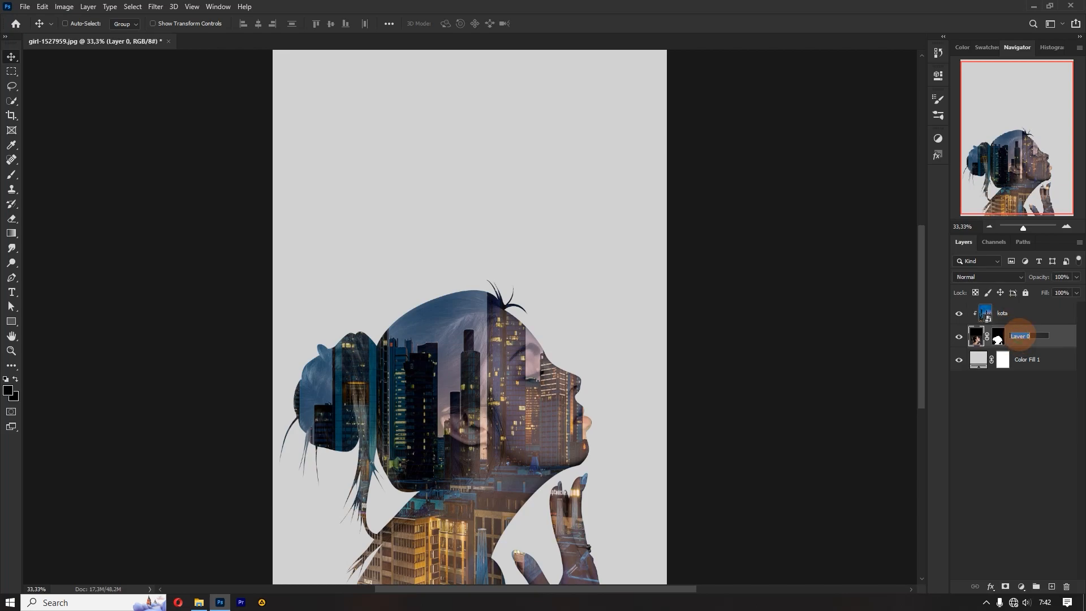
pyautogui.write('model')
pyautogui.doubleClick(1025, 360)
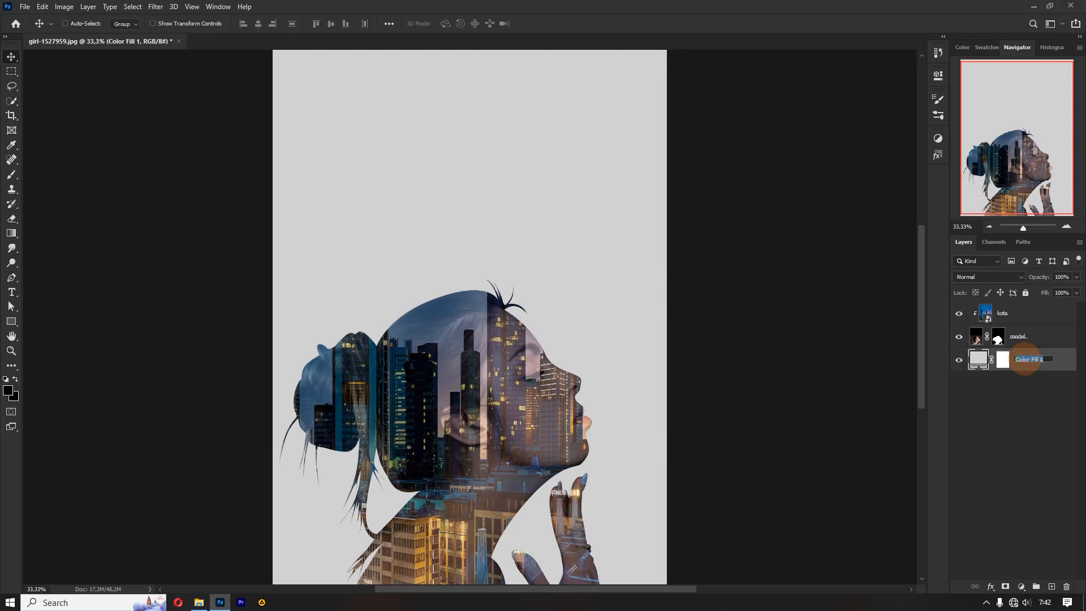
pyautogui.write('bg')
pyautogui.press('Return')
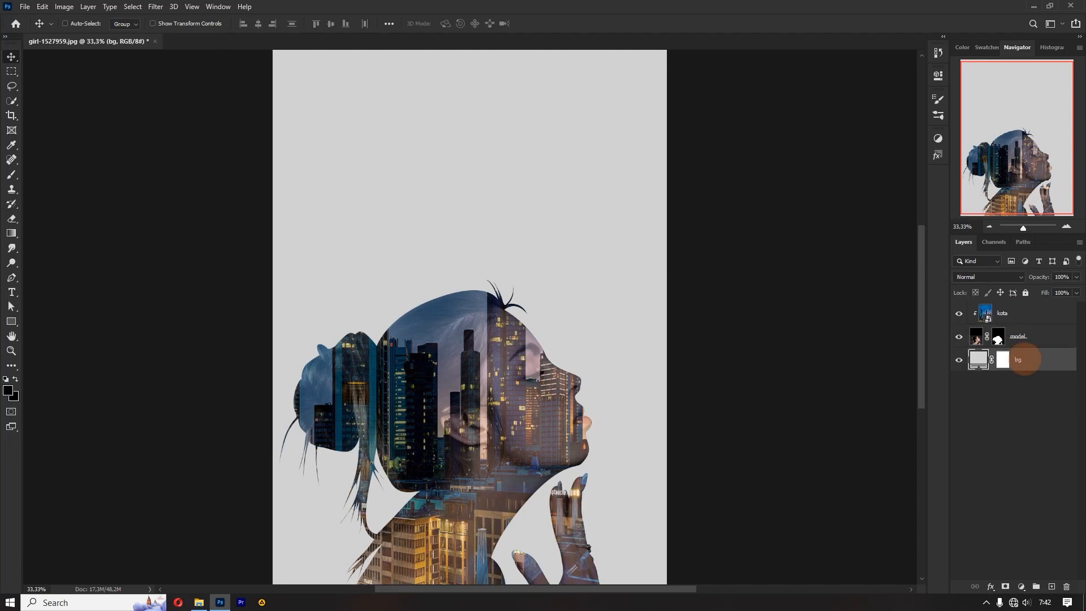
# Add a layer mask to the kota layer and choose the black-to-white preset for the Gradient tool
pyautogui.click(1025, 315)
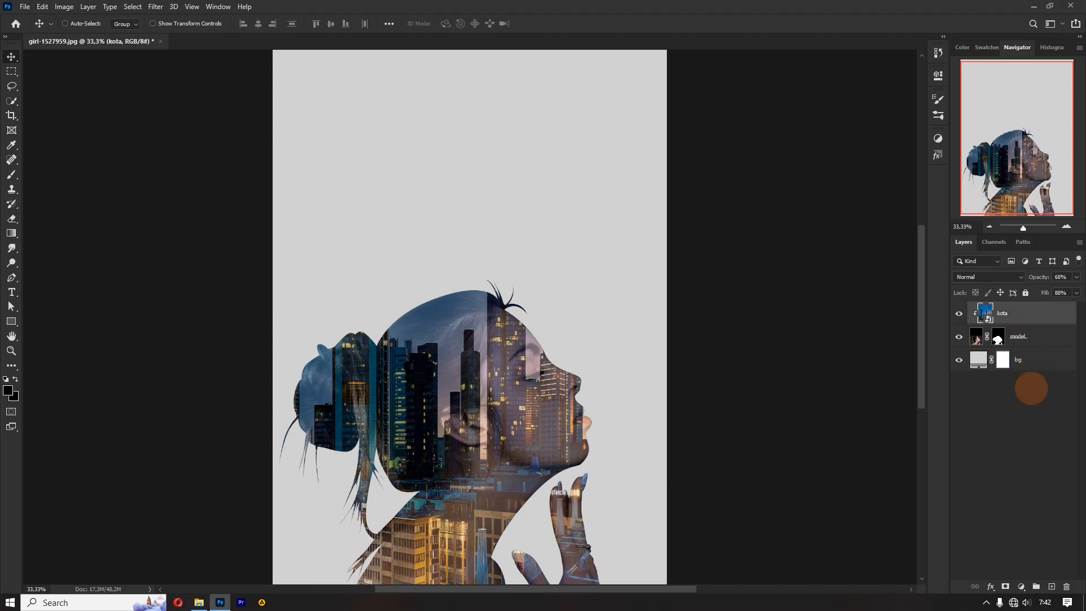
pyautogui.click(1005, 587)
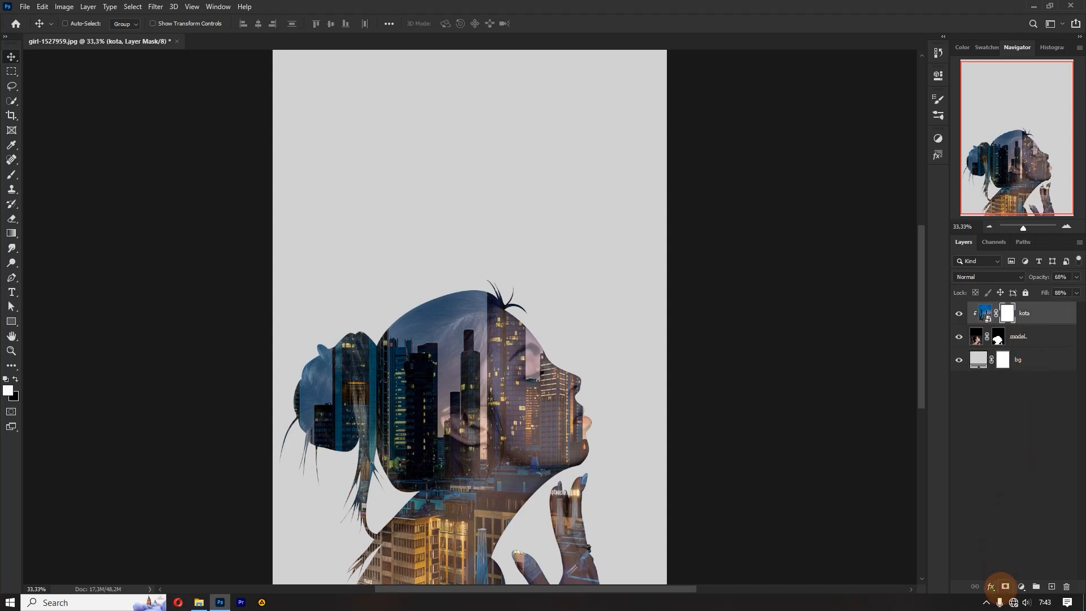
pyautogui.click(11, 233)
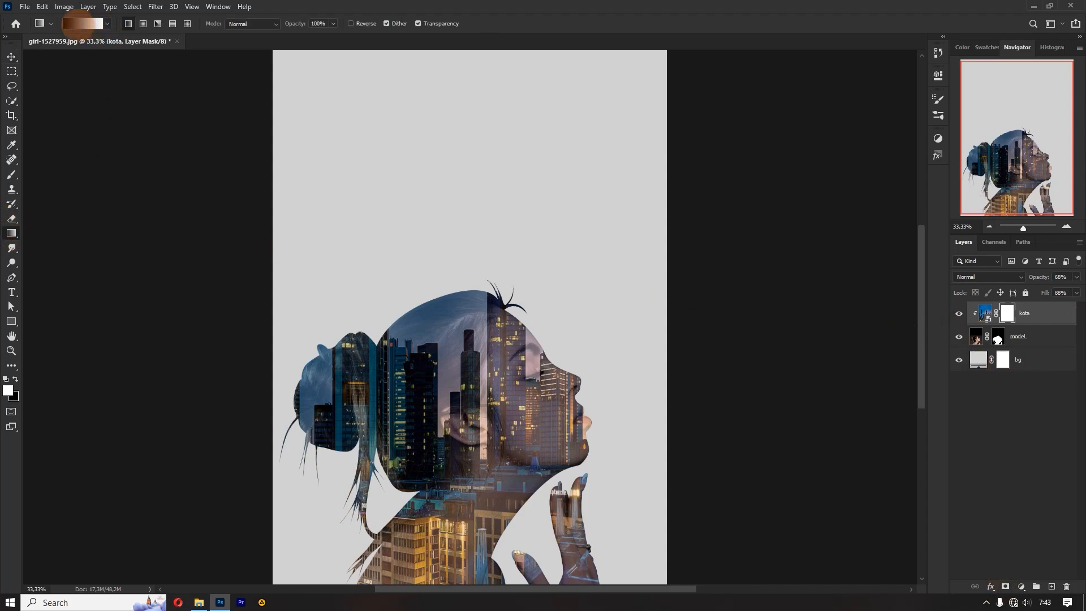
pyautogui.click(107, 23)
pyautogui.click(30, 45)
pyautogui.click(66, 45)
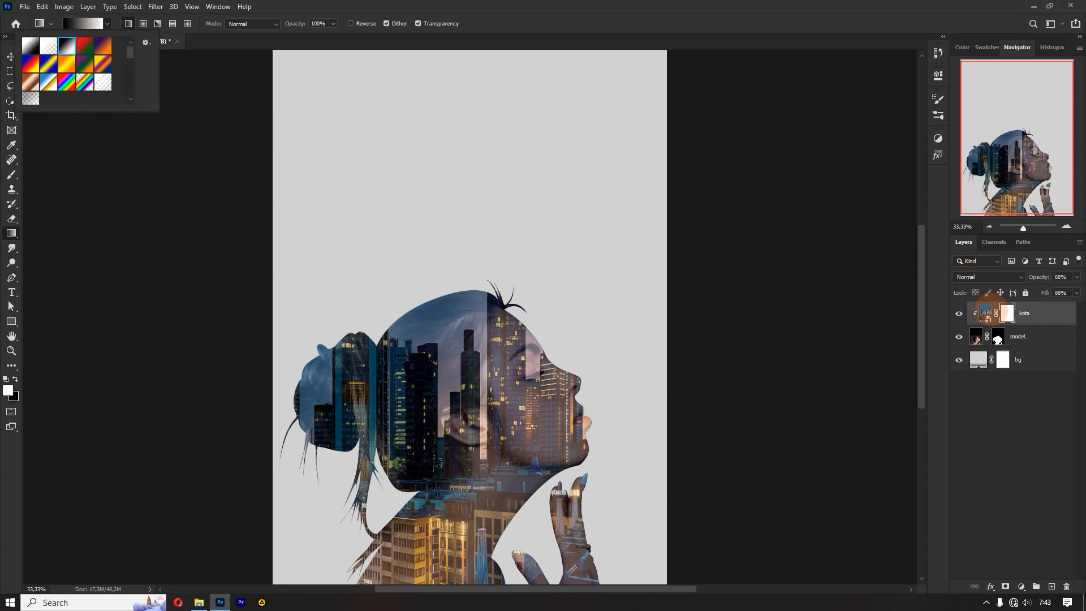
# Fade the city image over the face with a horizontal linear gradient on kota's mask, and set kota's opacity and fill to 100%
pyautogui.click(1006, 313)
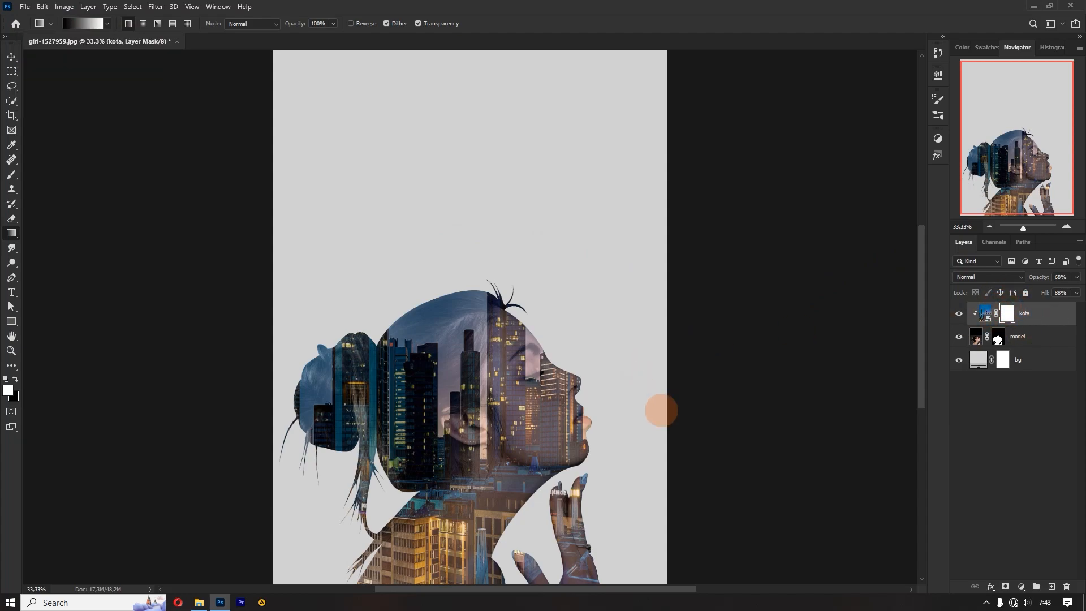
pyautogui.moveTo(669, 414); pyautogui.dragTo(460, 414)
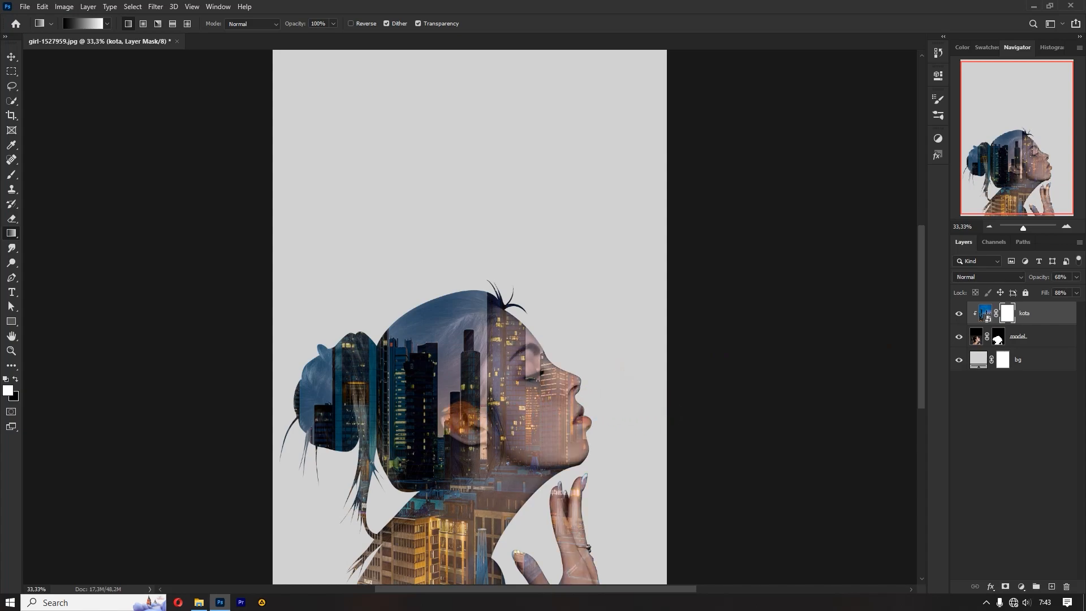
pyautogui.moveTo(685, 417); pyautogui.dragTo(437, 416)
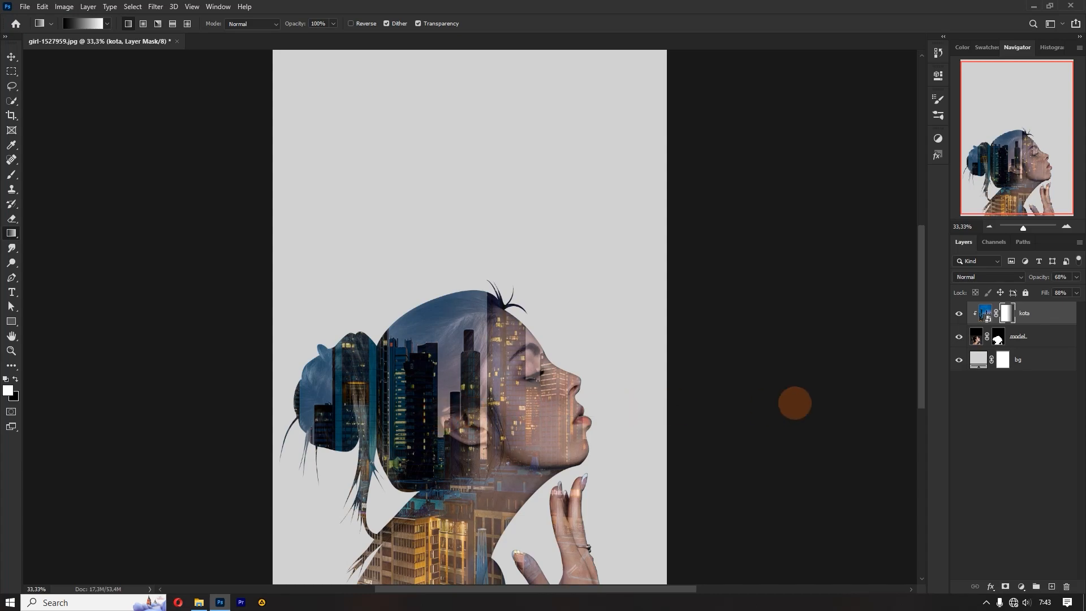
pyautogui.moveTo(1035, 278); pyautogui.dragTo(1067, 293)
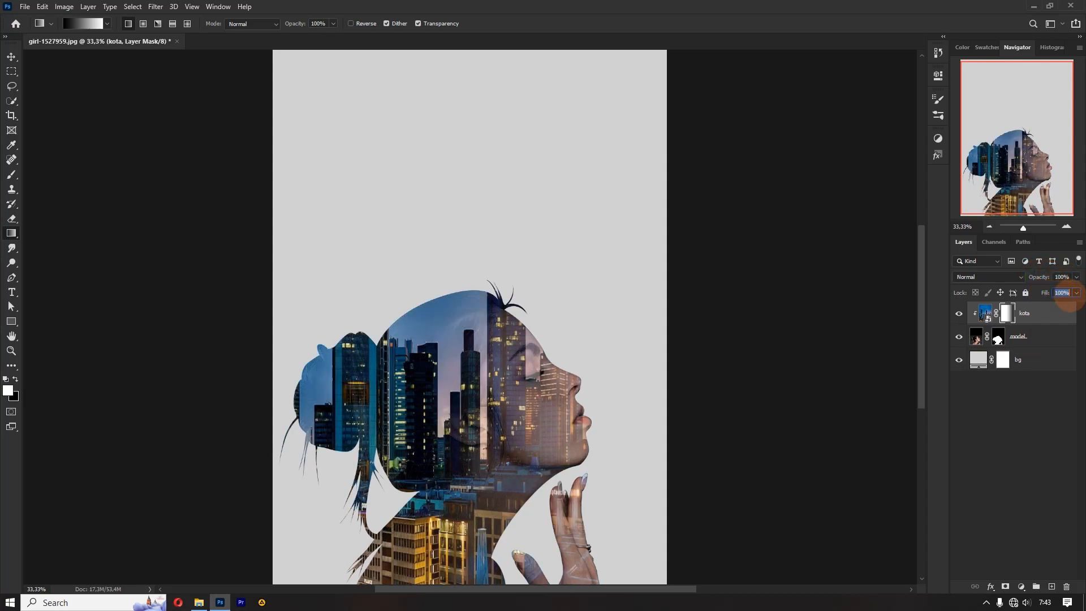
pyautogui.moveTo(655, 413); pyautogui.dragTo(448, 417)
pyautogui.moveTo(640, 408)
pyautogui.mouseDown()
pyautogui.moveTo(497, 408)
pyautogui.moveTo(640, 409)
pyautogui.mouseUp()
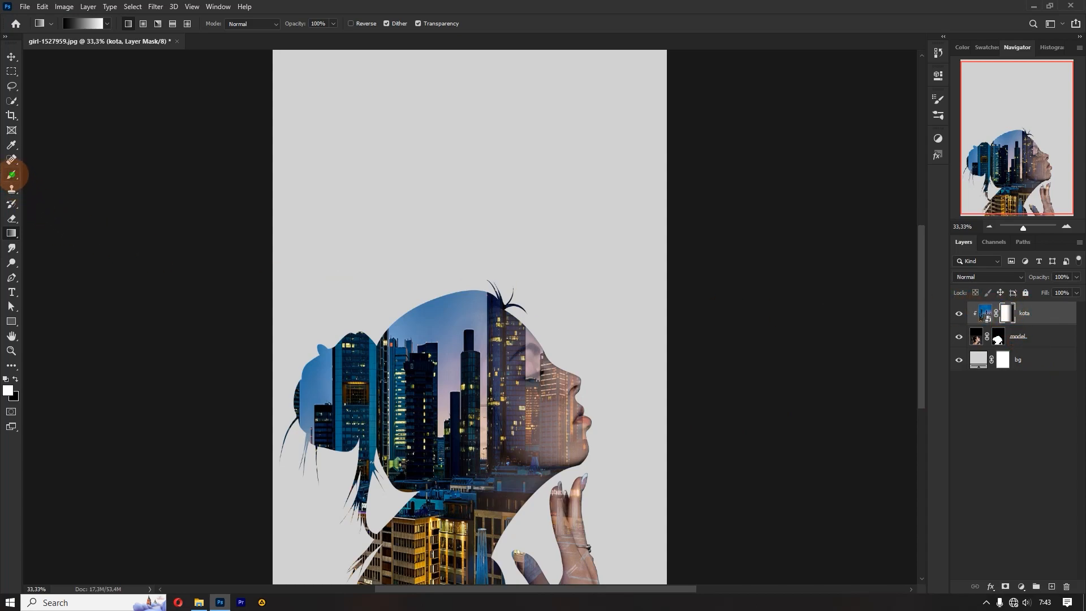
# Set up the Brush tool with a 250 px soft round tip, 0% hardness, 52% opacity and 77% flow
pyautogui.click(11, 174)
pyautogui.click(71, 24)
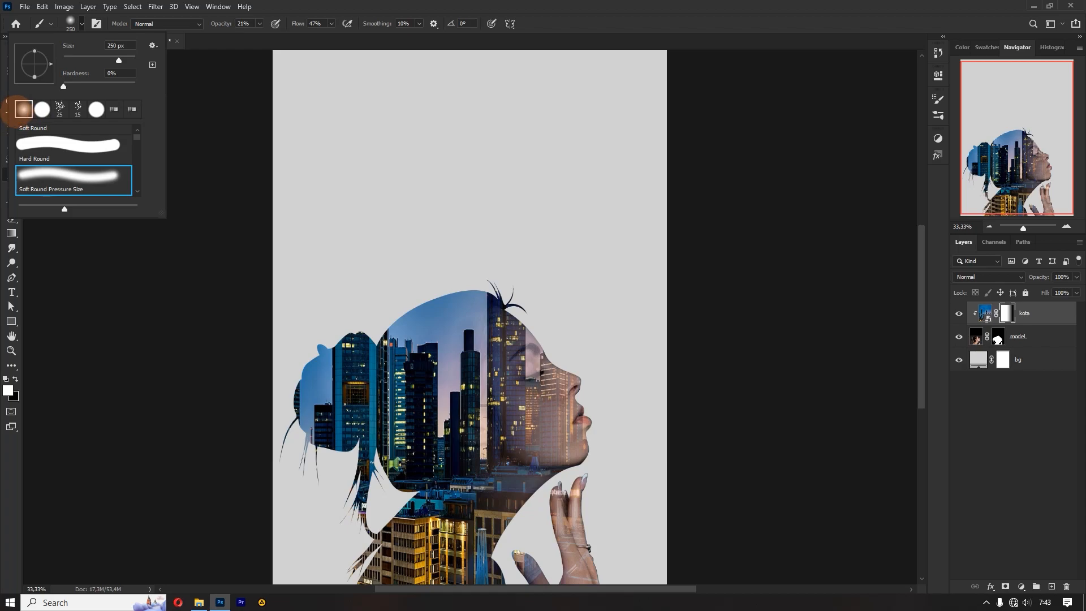
pyautogui.moveTo(224, 25); pyautogui.dragTo(312, 26)
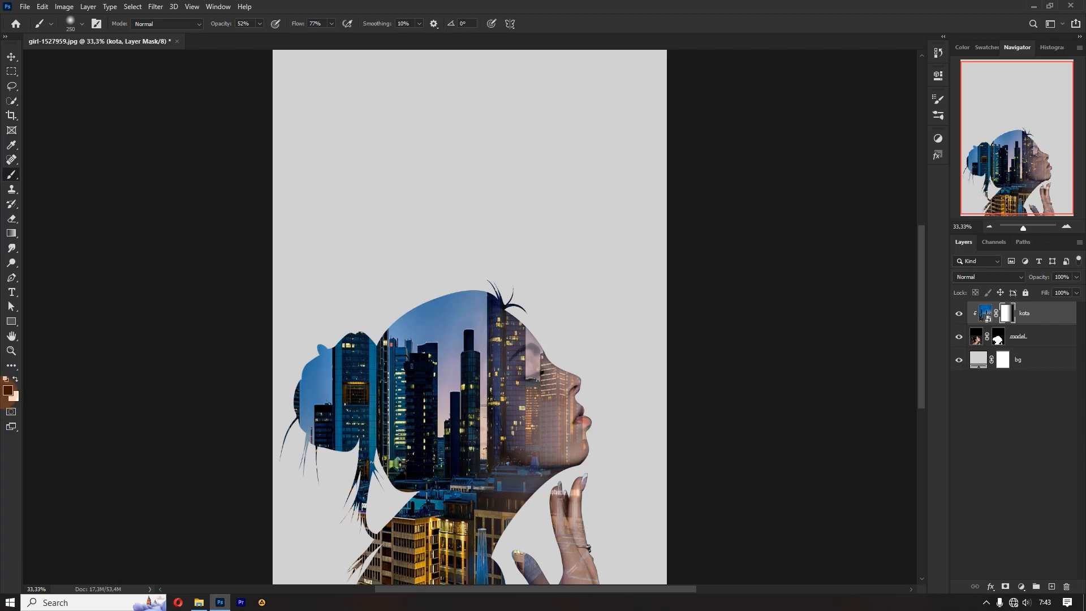
# Check in the colour picker that the foreground colour is black and the background colour is white
pyautogui.click(8, 389)
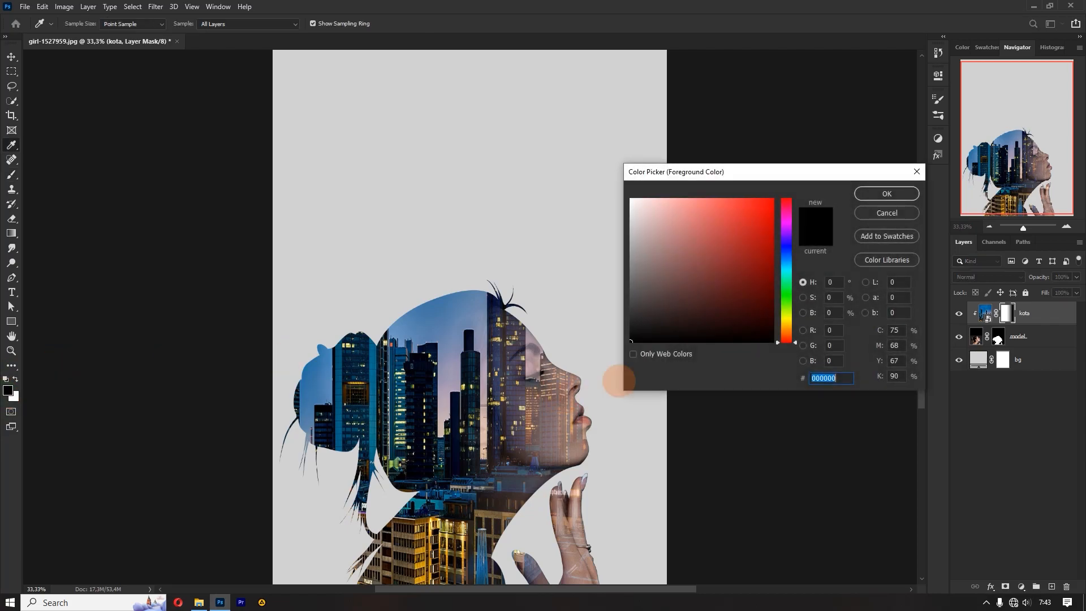
pyautogui.click(862, 195)
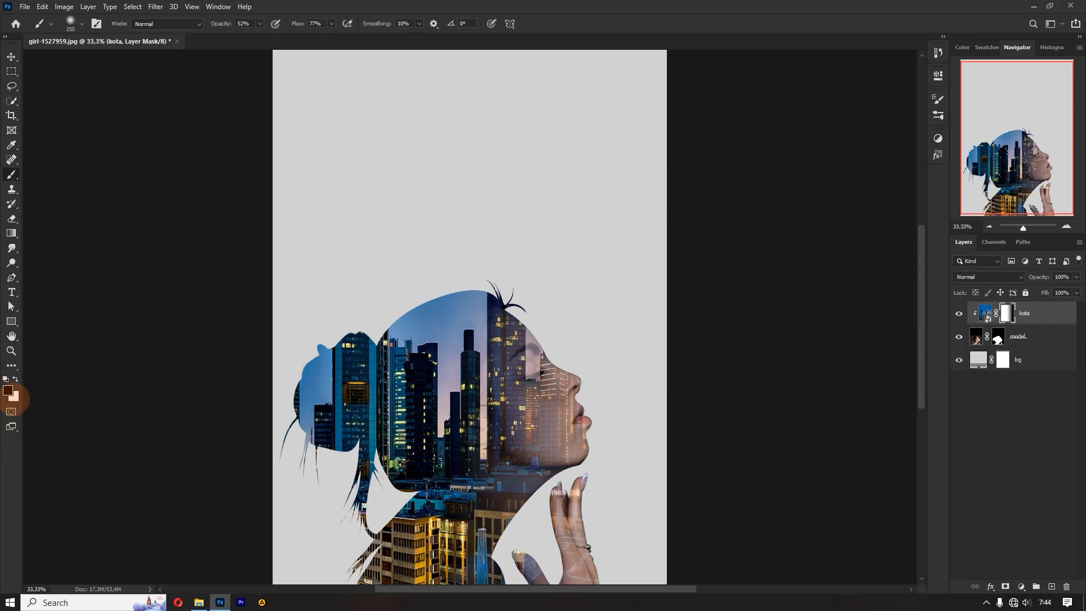
pyautogui.click(12, 396)
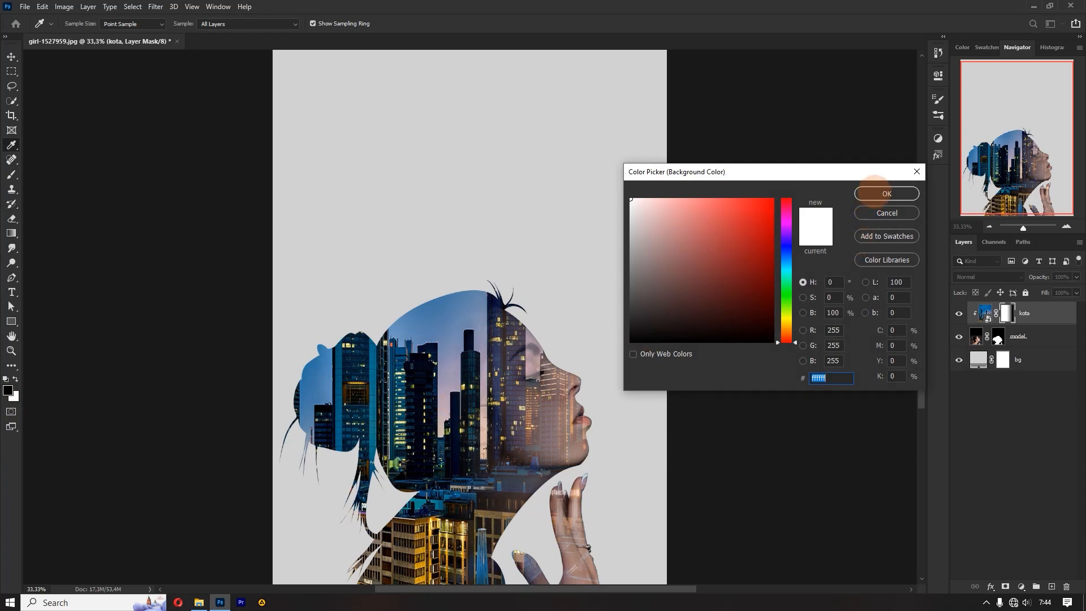
pyautogui.click(874, 190)
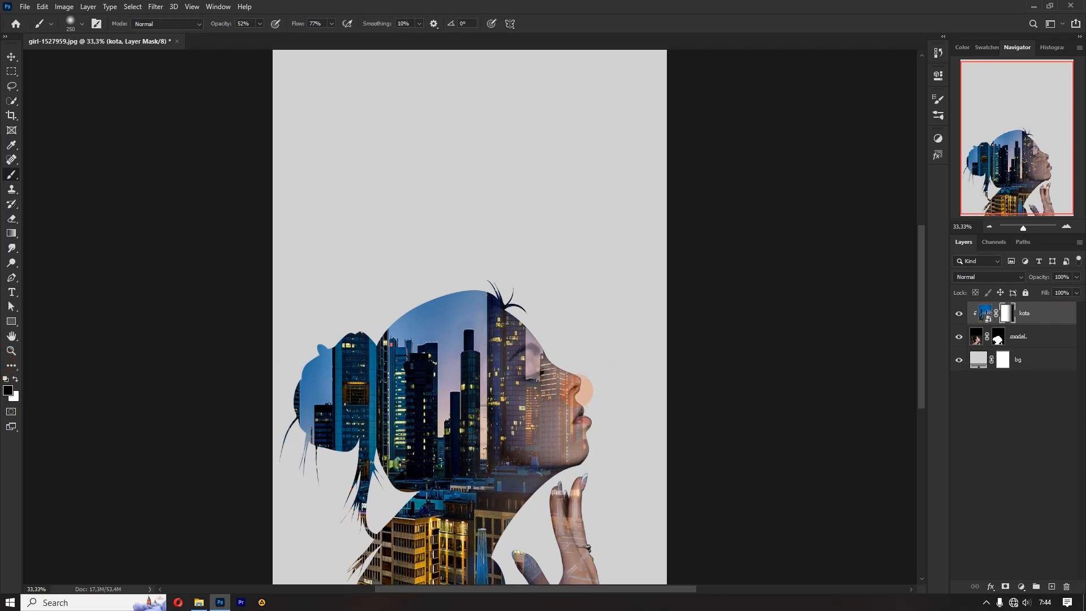
# Try hiding the city on kota's mask with black, over the face at 100% opacity and flow and over the towers at 31% opacity
pyautogui.moveTo(220, 26); pyautogui.dragTo(347, 22)
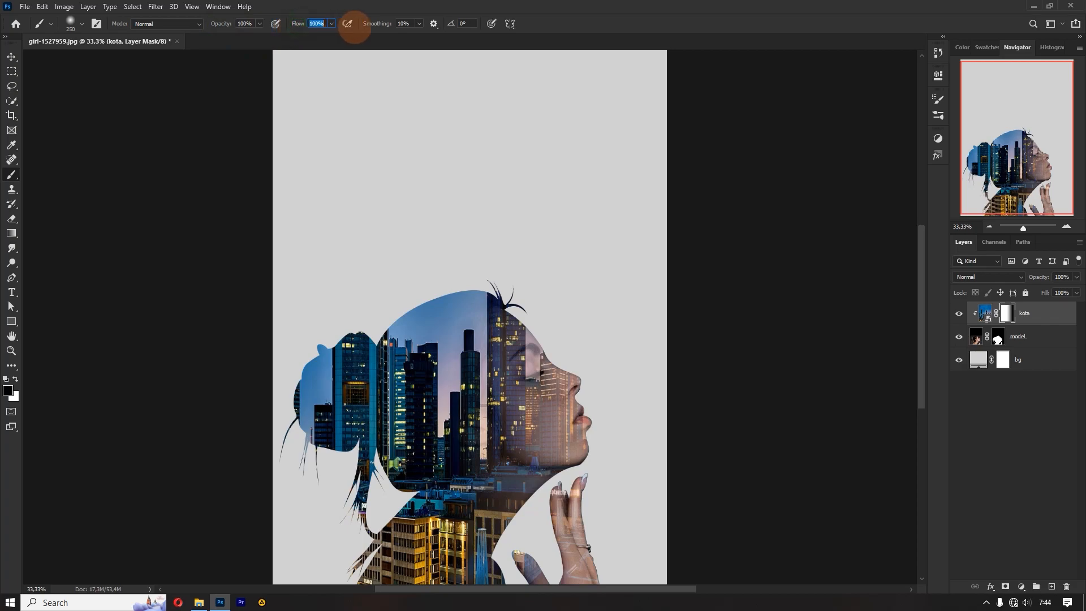
pyautogui.moveTo(568, 350)
pyautogui.mouseDown()
pyautogui.moveTo(518, 339)
pyautogui.moveTo(516, 399)
pyautogui.moveTo(555, 349)
pyautogui.moveTo(636, 415)
pyautogui.moveTo(558, 447)
pyautogui.moveTo(526, 408)
pyautogui.mouseUp()
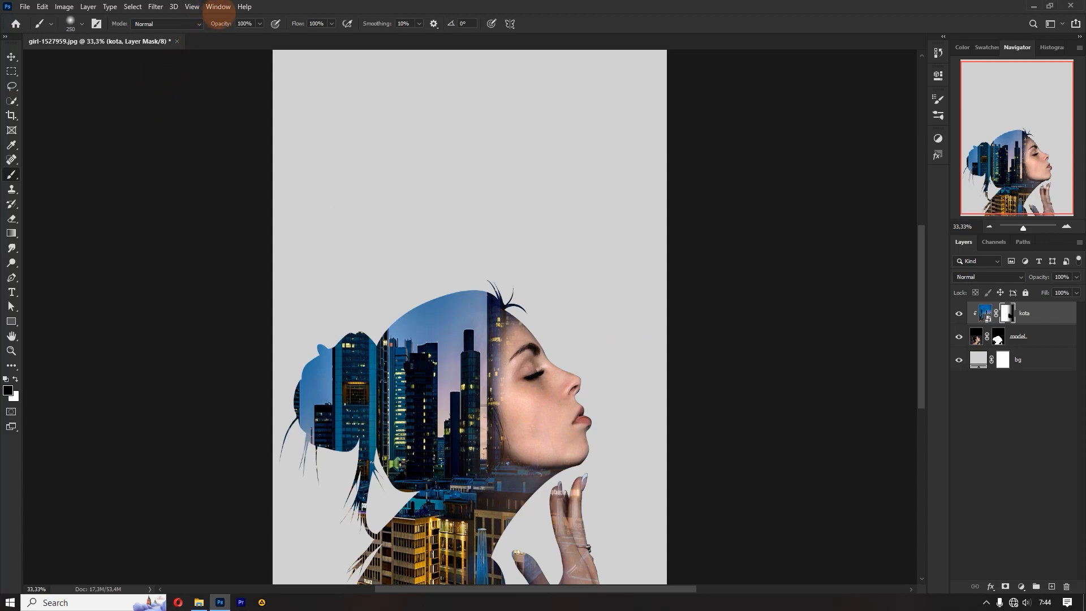
pyautogui.moveTo(221, 24); pyautogui.dragTo(198, 26)
pyautogui.moveTo(298, 22); pyautogui.dragTo(209, 22)
pyautogui.moveTo(455, 342)
pyautogui.mouseDown()
pyautogui.moveTo(450, 413)
pyautogui.moveTo(462, 364)
pyautogui.moveTo(471, 405)
pyautogui.mouseUp()
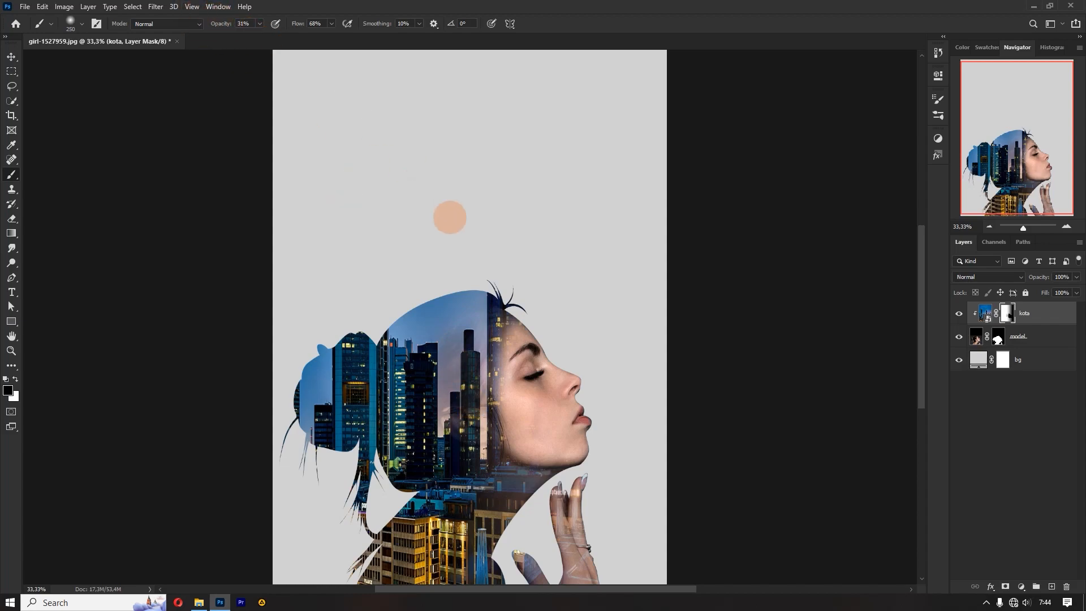
pyautogui.click(513, 395)
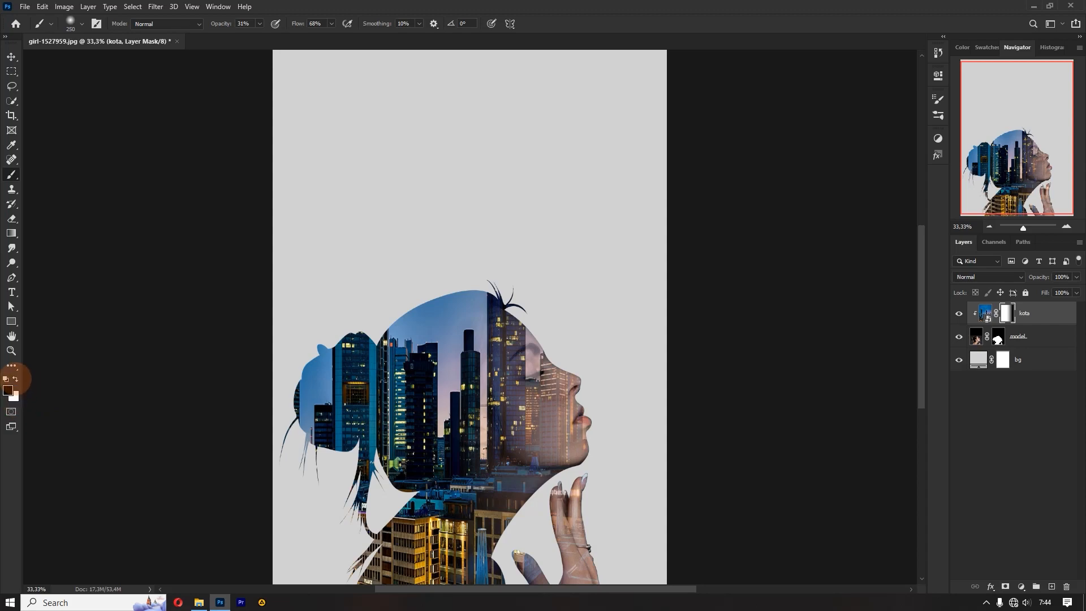
# Try painting white on kota's mask over the face at 98% opacity and 100% flow, and undo the strokes
pyautogui.click(15, 379)
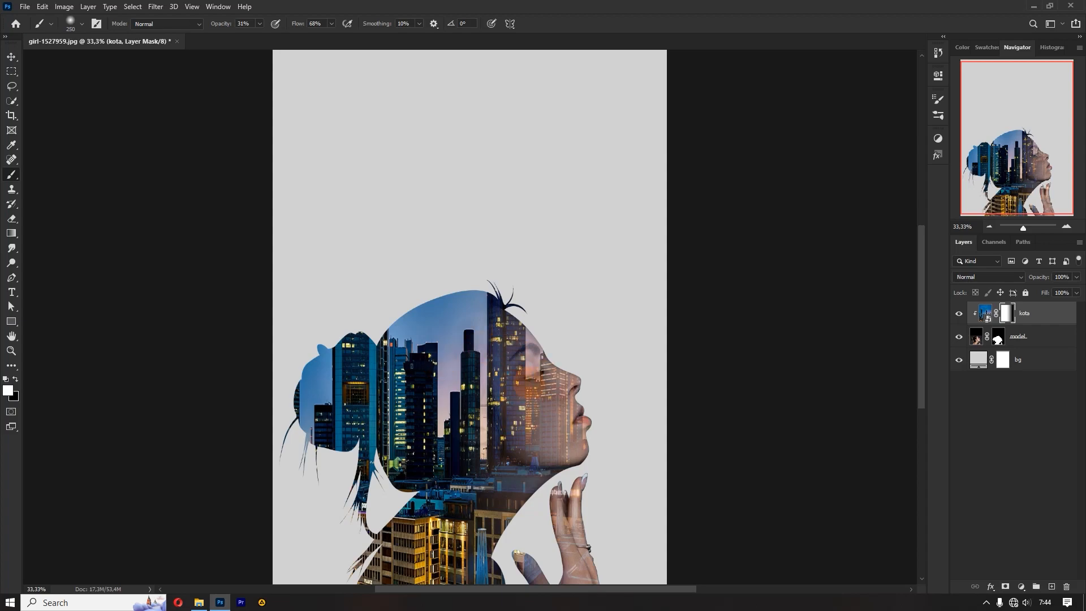
pyautogui.moveTo(291, 23); pyautogui.dragTo(326, 23)
pyautogui.moveTo(546, 372)
pyautogui.mouseDown()
pyautogui.moveTo(577, 422)
pyautogui.moveTo(547, 447)
pyautogui.moveTo(530, 413)
pyautogui.moveTo(534, 396)
pyautogui.moveTo(553, 404)
pyautogui.moveTo(532, 327)
pyautogui.moveTo(516, 399)
pyautogui.moveTo(477, 363)
pyautogui.moveTo(502, 312)
pyautogui.moveTo(520, 446)
pyautogui.moveTo(562, 367)
pyautogui.moveTo(589, 428)
pyautogui.moveTo(546, 430)
pyautogui.moveTo(606, 412)
pyautogui.moveTo(509, 449)
pyautogui.moveTo(526, 408)
pyautogui.moveTo(566, 370)
pyautogui.mouseUp()
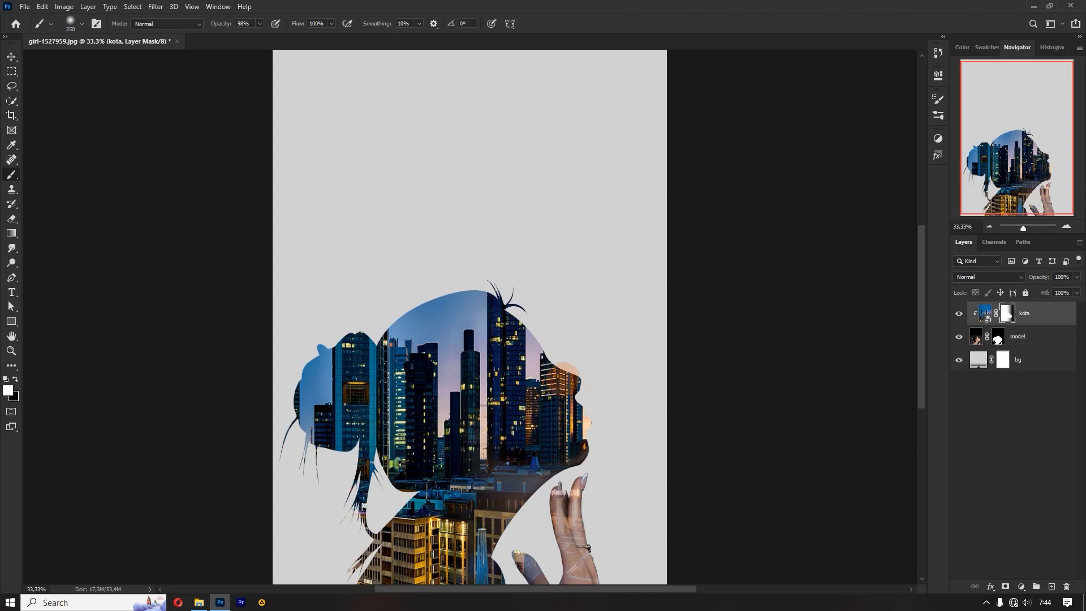
pyautogui.hotkey('ctrl', 'shift', 'z')
pyautogui.hotkey('ctrl', 'z')
pyautogui.hotkey('ctrl', 'shift', 'z')
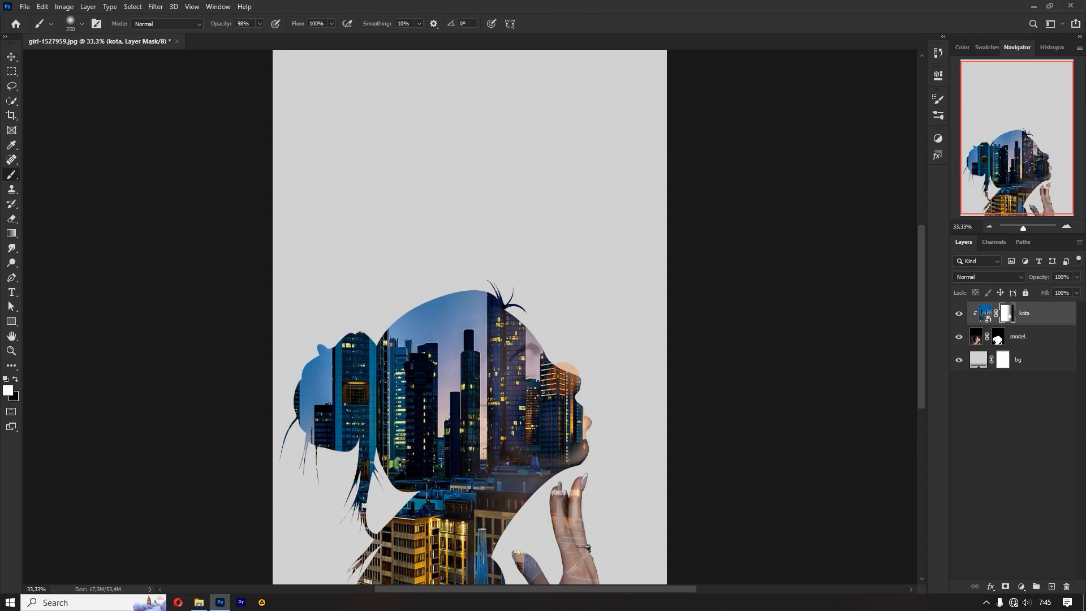
pyautogui.hotkey('ctrl', 'shift', 'z')
pyautogui.keyDown('alt'); pyautogui.click(569, 371); pyautogui.keyUp('alt')
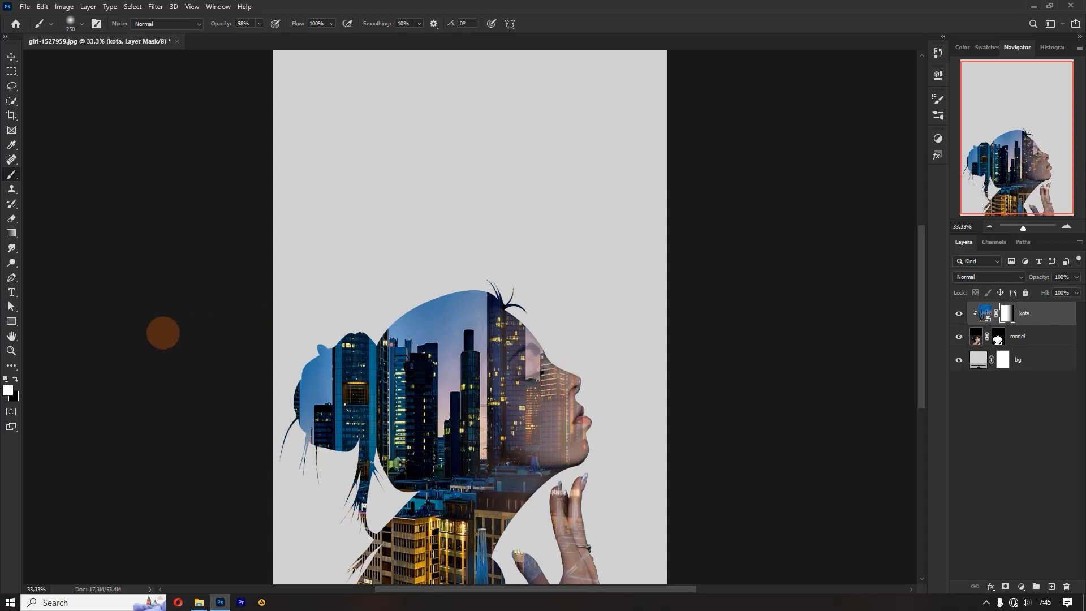
# Paint black on kota's mask with a 500 px brush to reveal the nose, mouth and chin
pyautogui.click(6, 378)
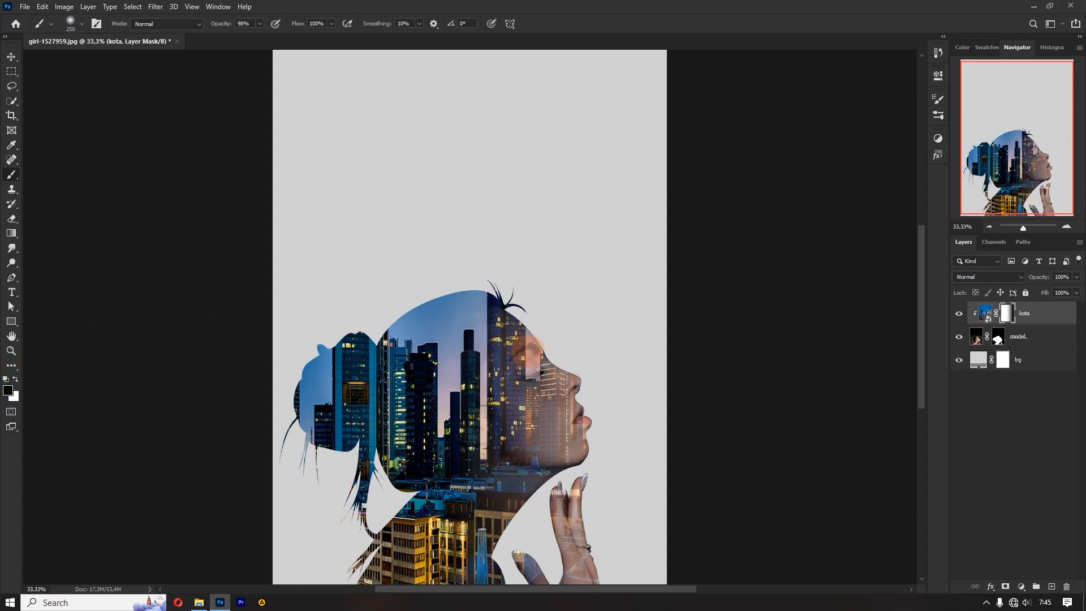
pyautogui.press(']')
pyautogui.press(']')
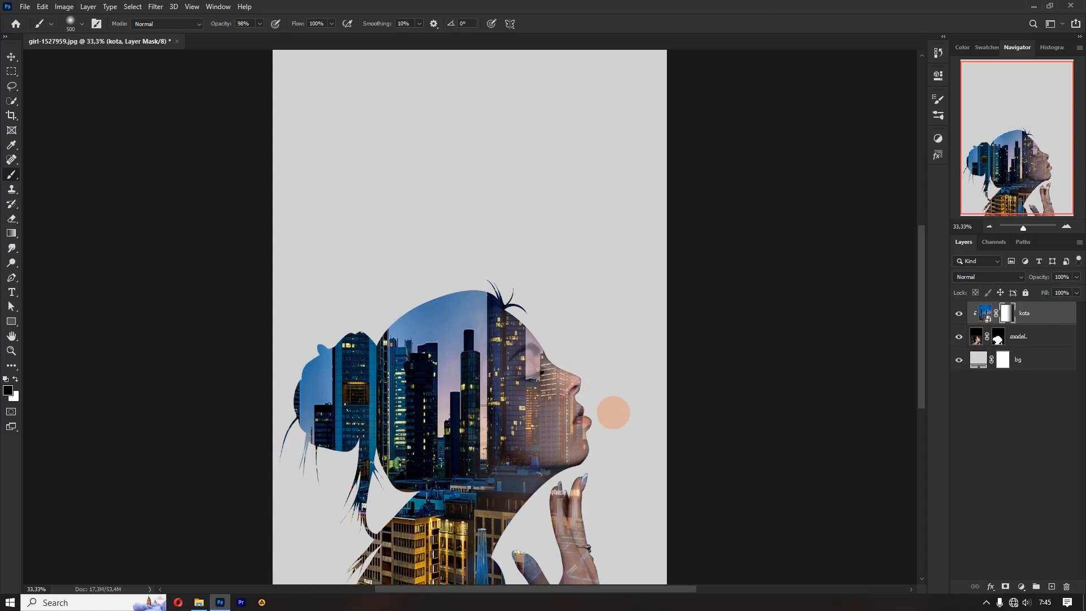
pyautogui.moveTo(582, 364)
pyautogui.mouseDown()
pyautogui.moveTo(603, 420)
pyautogui.moveTo(600, 402)
pyautogui.moveTo(579, 402)
pyautogui.moveTo(572, 368)
pyautogui.mouseUp()
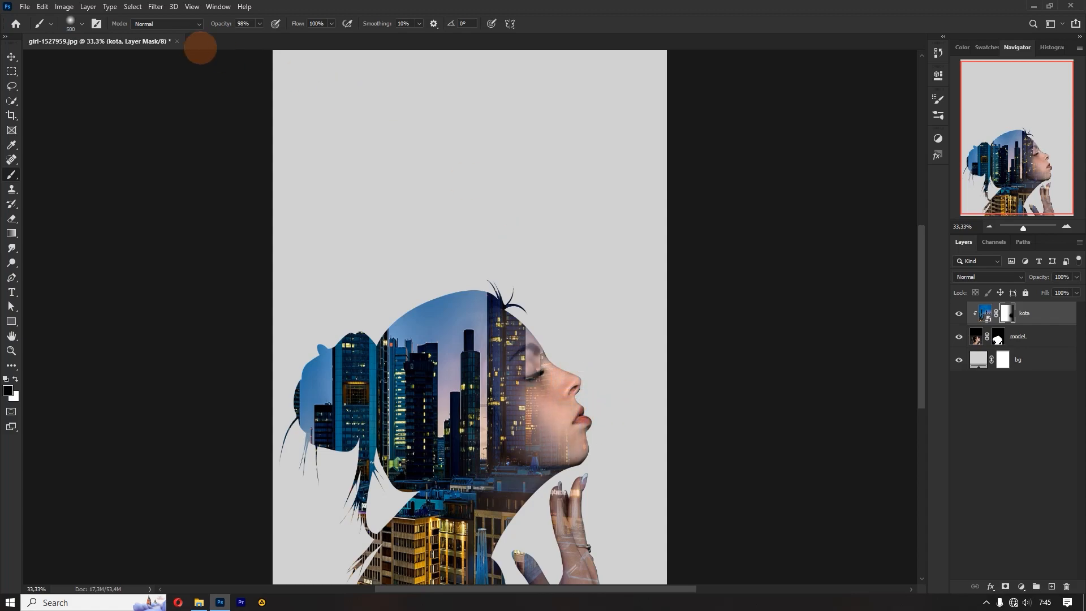
# Reveal the eye, brow and cheek with black strokes on kota's mask, reducing the brush to 59% opacity and 63% flow
pyautogui.moveTo(204, 24)
pyautogui.mouseDown()
pyautogui.moveTo(286, 23)
pyautogui.moveTo(210, 24)
pyautogui.mouseUp()
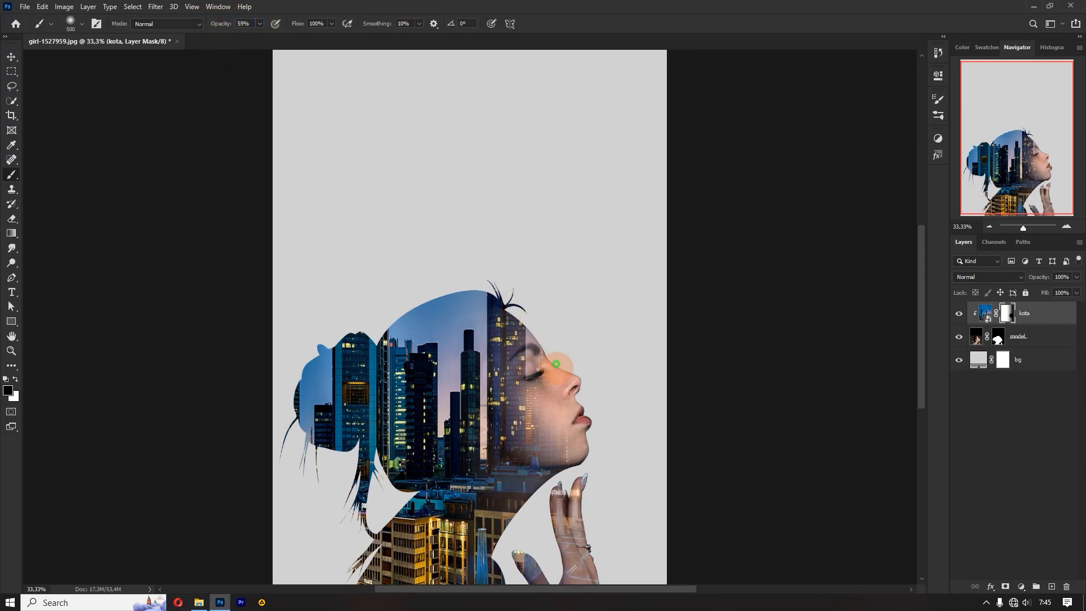
pyautogui.hotkey('ctrl', '+')
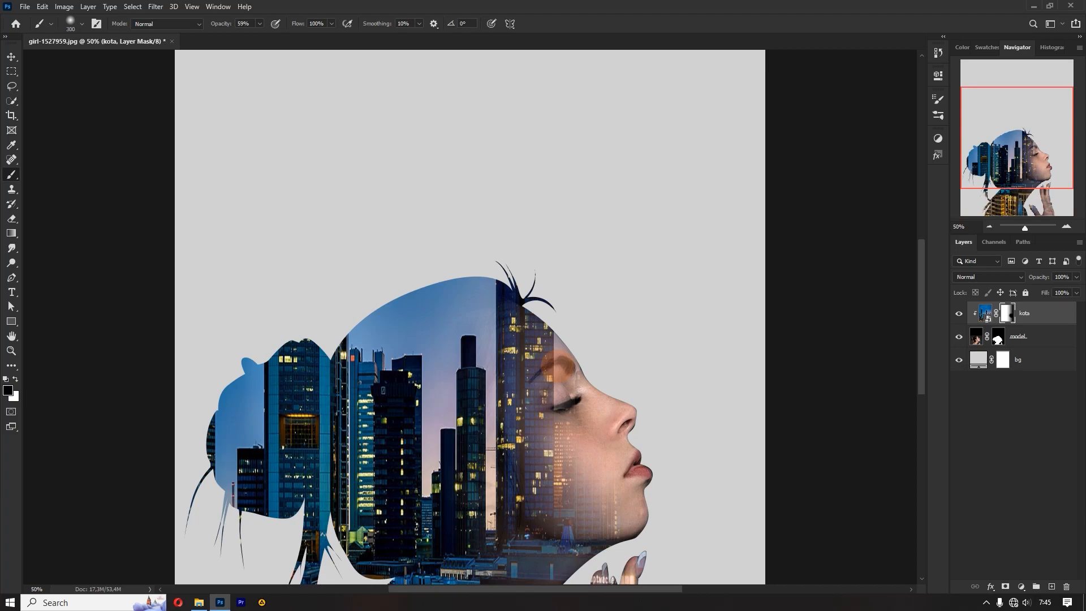
pyautogui.moveTo(546, 386)
pyautogui.mouseDown()
pyautogui.moveTo(574, 404)
pyautogui.moveTo(558, 436)
pyautogui.moveTo(594, 487)
pyautogui.moveTo(569, 435)
pyautogui.moveTo(582, 353)
pyautogui.mouseUp()
pyautogui.moveTo(300, 23); pyautogui.dragTo(286, 21)
pyautogui.press(']')
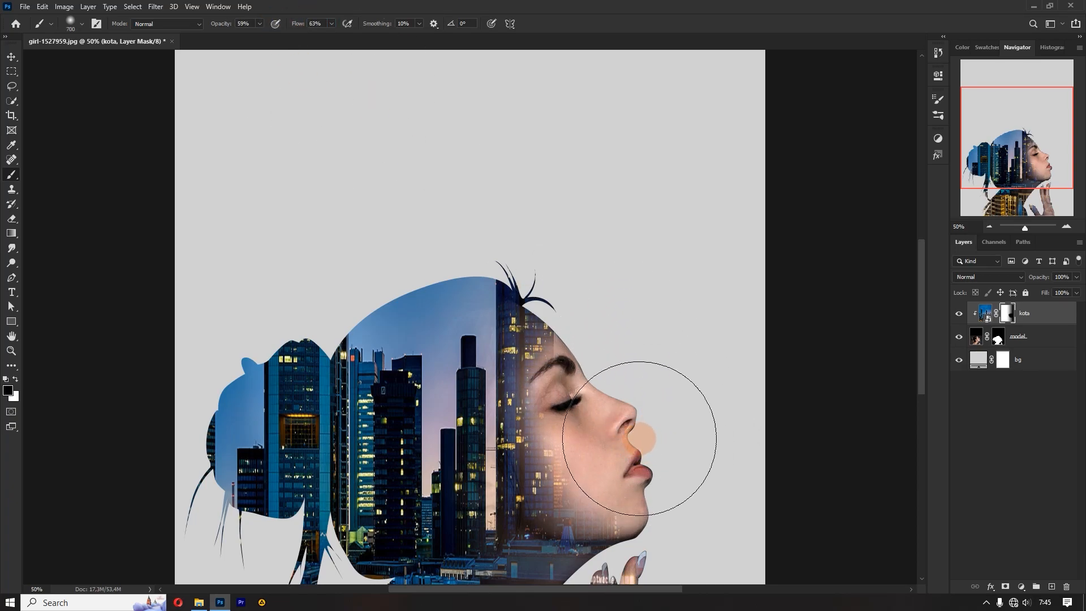
# Reveal the hair bun, loose strands and edges of the neck and shoulders on kota's mask with a smaller black brush
pyautogui.moveTo(921, 347); pyautogui.dragTo(921, 421)
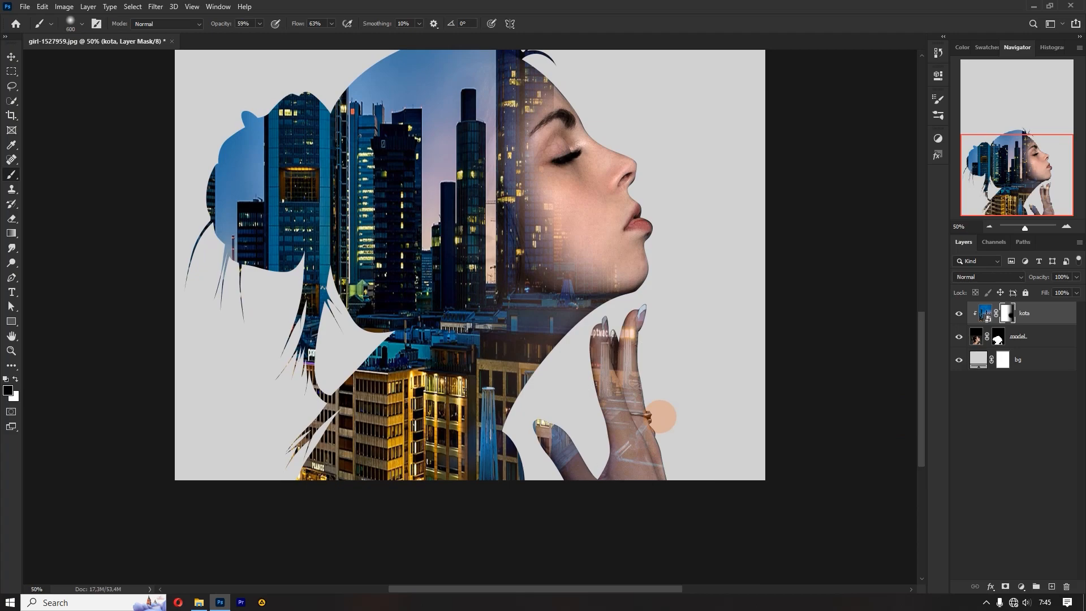
pyautogui.press('[')
pyautogui.press('[')
pyautogui.press('[')
pyautogui.press('[')
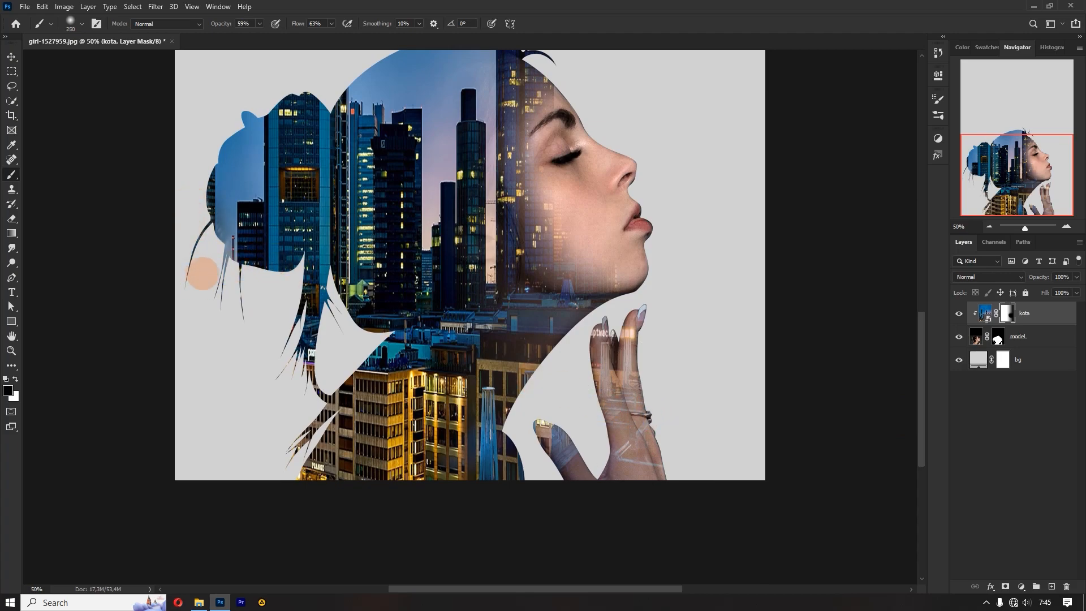
pyautogui.moveTo(189, 185)
pyautogui.mouseDown()
pyautogui.moveTo(203, 132)
pyautogui.moveTo(197, 155)
pyautogui.moveTo(256, 87)
pyautogui.moveTo(225, 115)
pyautogui.moveTo(198, 171)
pyautogui.moveTo(200, 196)
pyautogui.moveTo(210, 159)
pyautogui.moveTo(226, 154)
pyautogui.moveTo(225, 171)
pyautogui.moveTo(240, 139)
pyautogui.moveTo(212, 212)
pyautogui.moveTo(219, 275)
pyautogui.moveTo(230, 280)
pyautogui.moveTo(232, 262)
pyautogui.moveTo(211, 249)
pyautogui.moveTo(187, 175)
pyautogui.moveTo(183, 208)
pyautogui.moveTo(198, 213)
pyautogui.moveTo(187, 225)
pyautogui.moveTo(209, 142)
pyautogui.mouseUp()
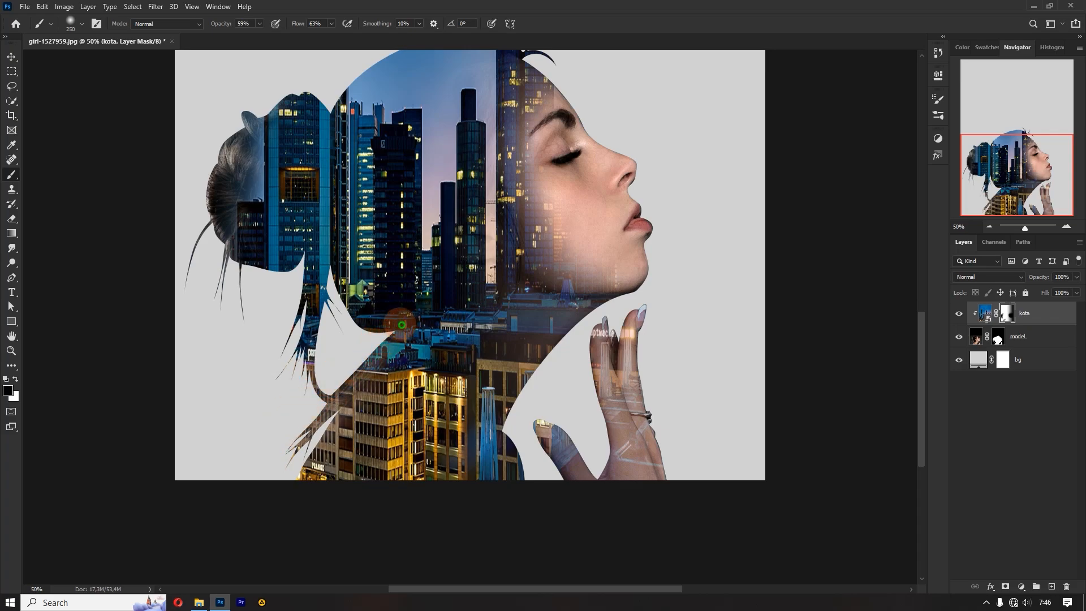
pyautogui.moveTo(343, 273)
pyautogui.mouseDown()
pyautogui.moveTo(318, 262)
pyautogui.moveTo(302, 286)
pyautogui.moveTo(298, 266)
pyautogui.moveTo(257, 275)
pyautogui.moveTo(290, 256)
pyautogui.moveTo(255, 265)
pyautogui.moveTo(295, 256)
pyautogui.moveTo(267, 260)
pyautogui.moveTo(239, 227)
pyautogui.moveTo(251, 254)
pyautogui.moveTo(296, 276)
pyautogui.mouseUp()
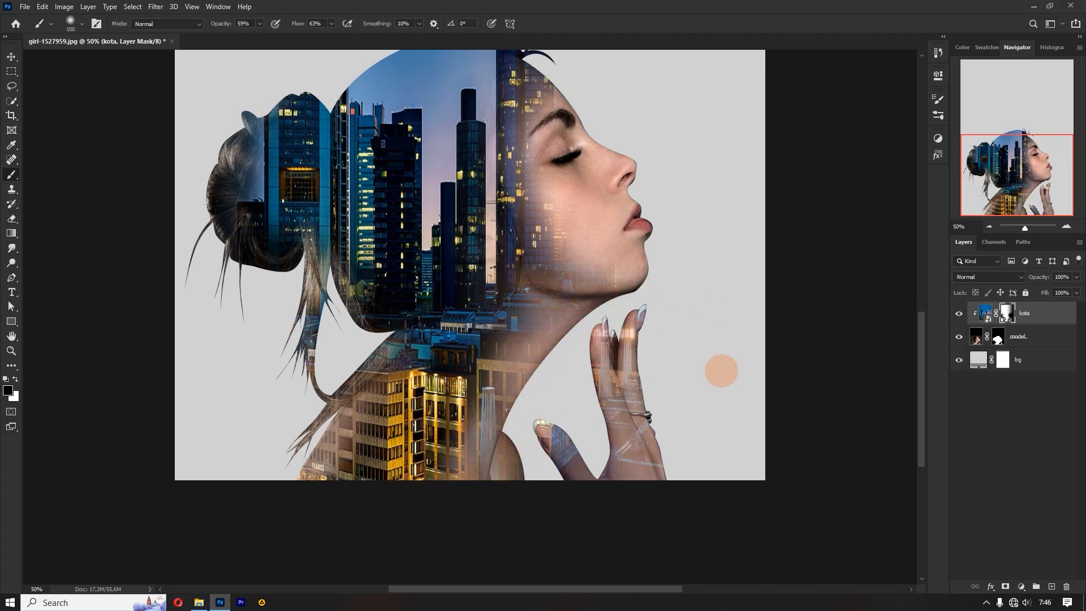
# Blend the city back over the cheek edge on kota's mask with a white 400 px brush at 48% flow
pyautogui.click(15, 379)
pyautogui.moveTo(299, 23); pyautogui.dragTo(290, 23)
pyautogui.press(']')
pyautogui.press(']')
pyautogui.press(']')
pyautogui.press(']')
pyautogui.press(']')
pyautogui.press(']')
pyautogui.press(']')
pyautogui.moveTo(529, 196)
pyautogui.mouseDown()
pyautogui.moveTo(548, 241)
pyautogui.moveTo(539, 260)
pyautogui.mouseUp()
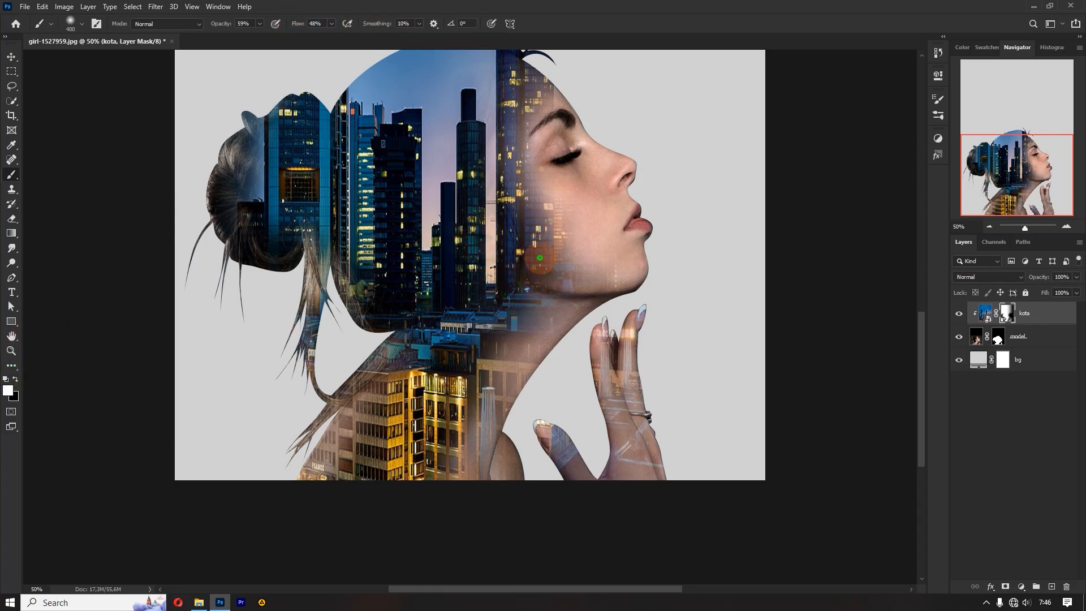
pyautogui.scroll(5, 744, 239)
pyautogui.hotkey('ctrl', '0')
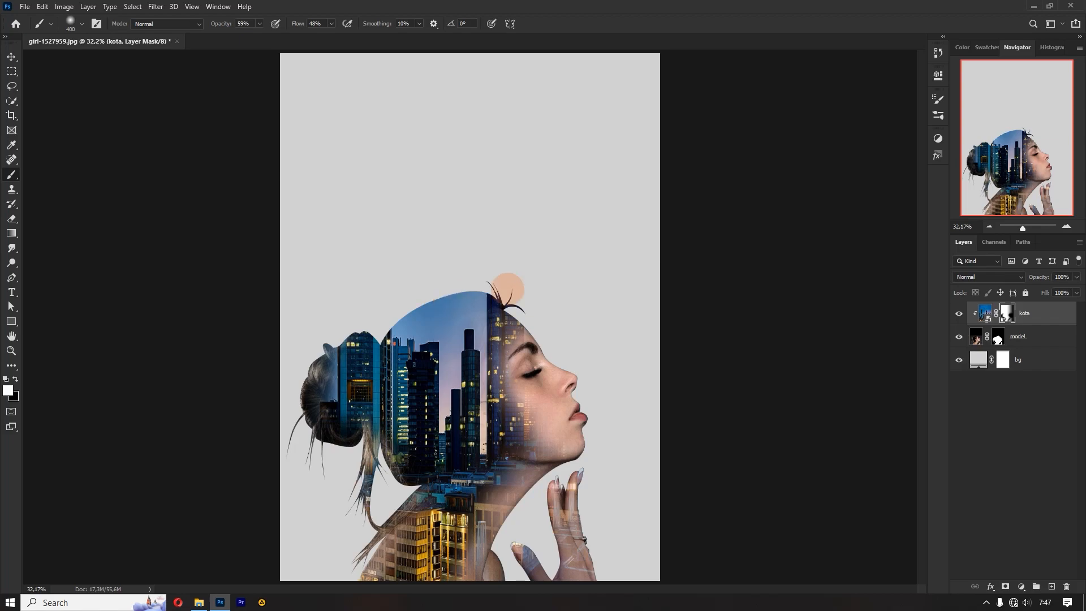
# With the model layer selected, start a Pen tool path at the base of the sky gap between the two tall towers
pyautogui.click(997, 338)
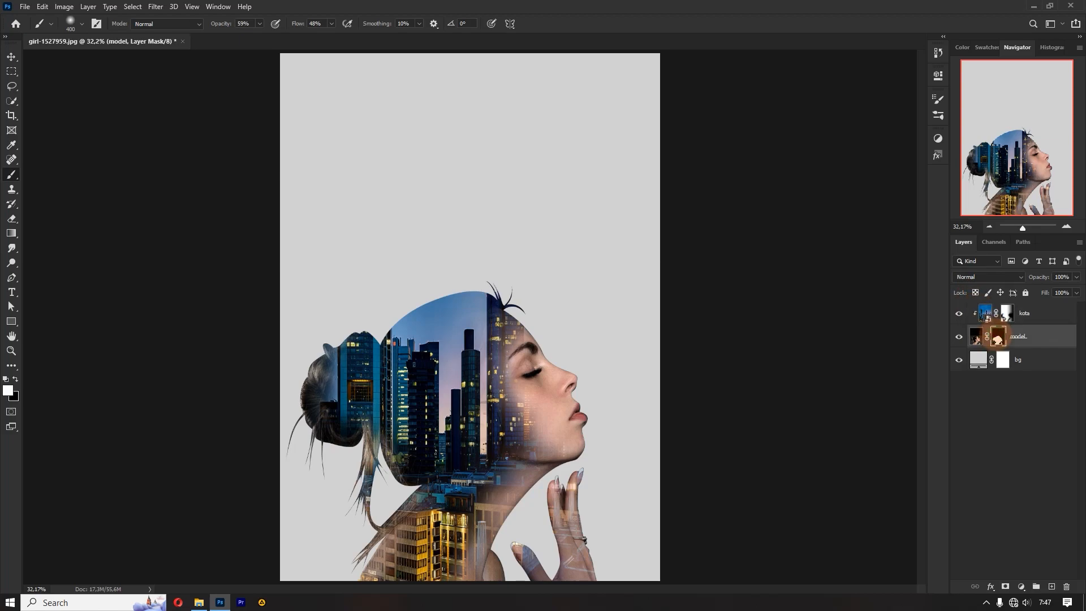
pyautogui.click(12, 277)
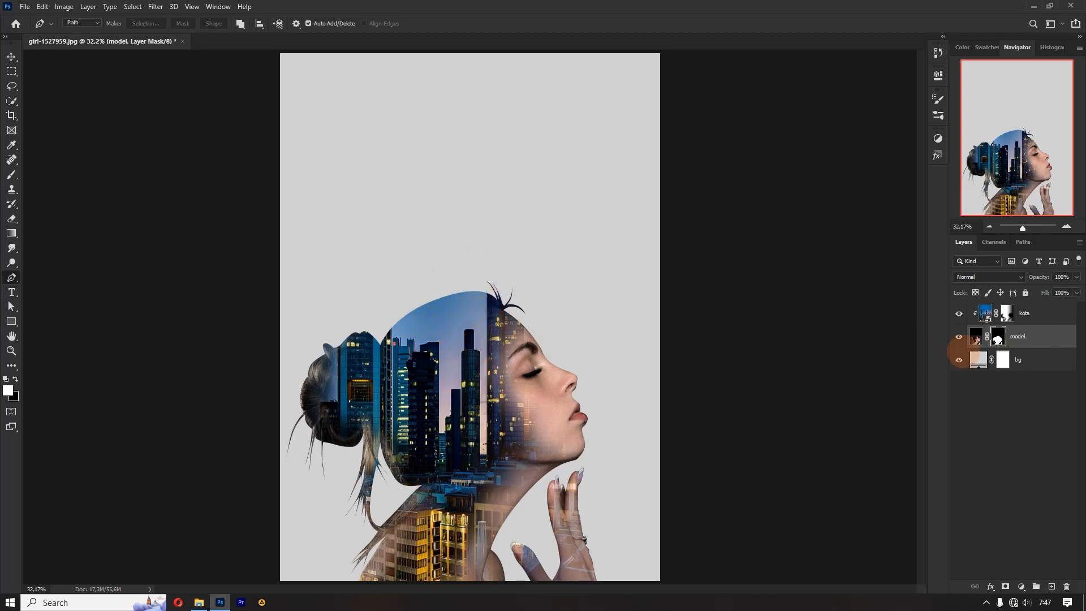
pyautogui.click(976, 336)
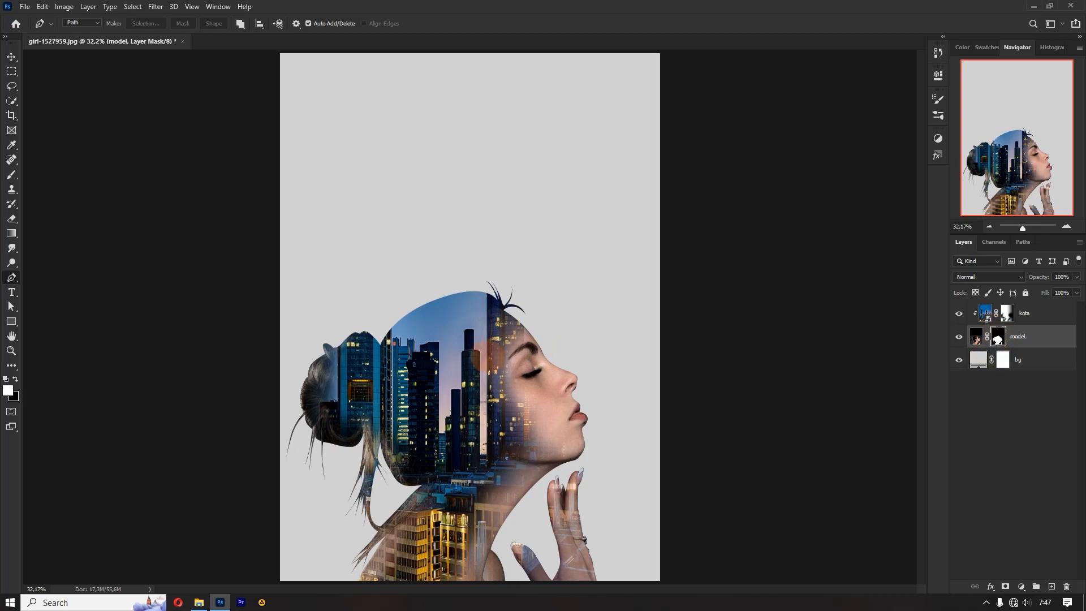
pyautogui.hotkey('ctrl', '1')
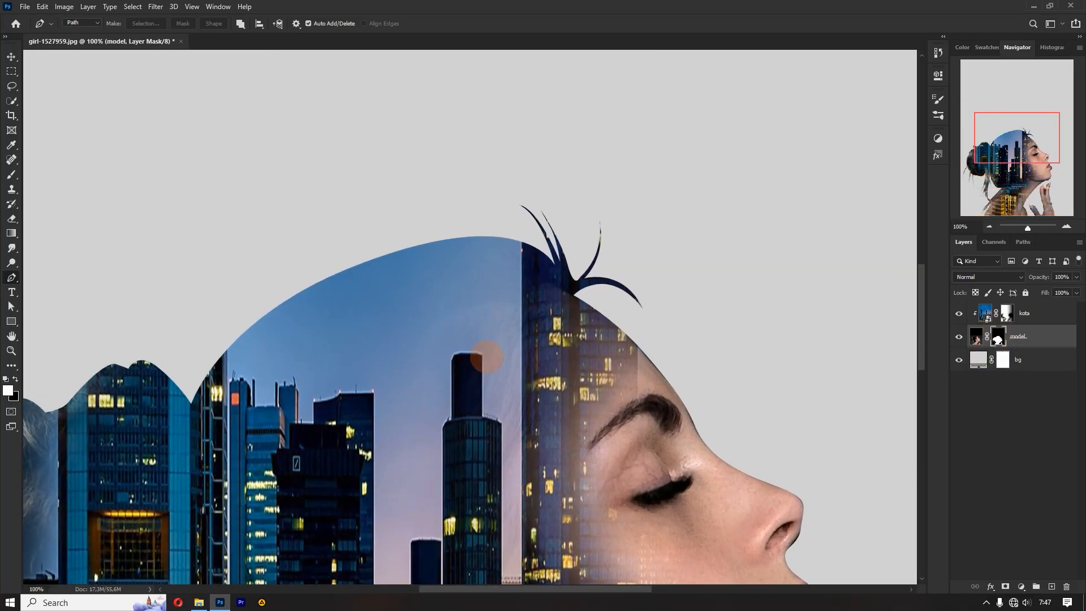
pyautogui.scroll(-5, 485, 356)
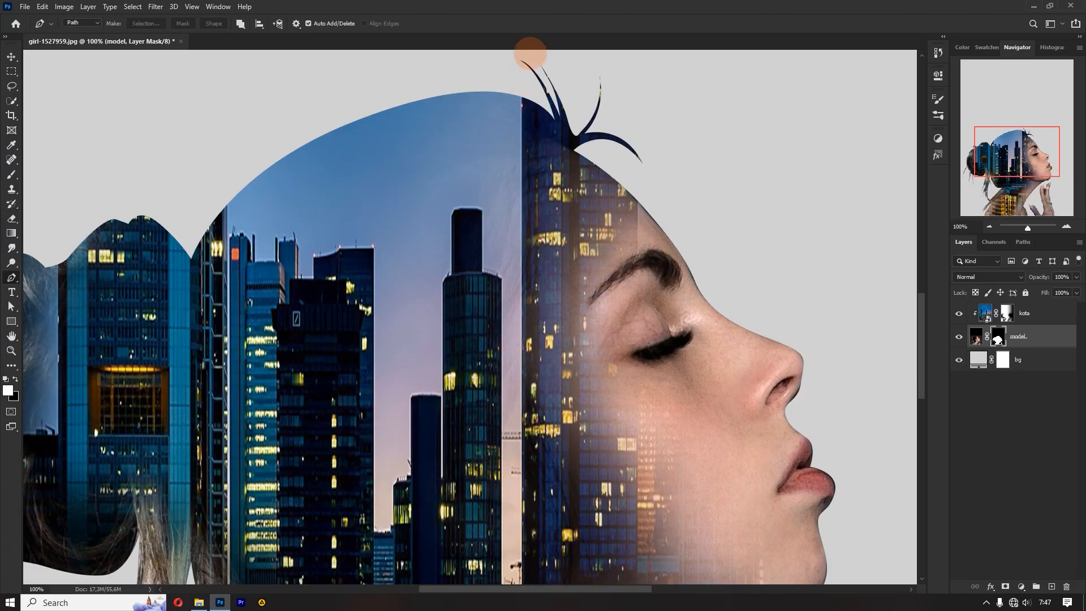
pyautogui.scroll(-6, 514, 280)
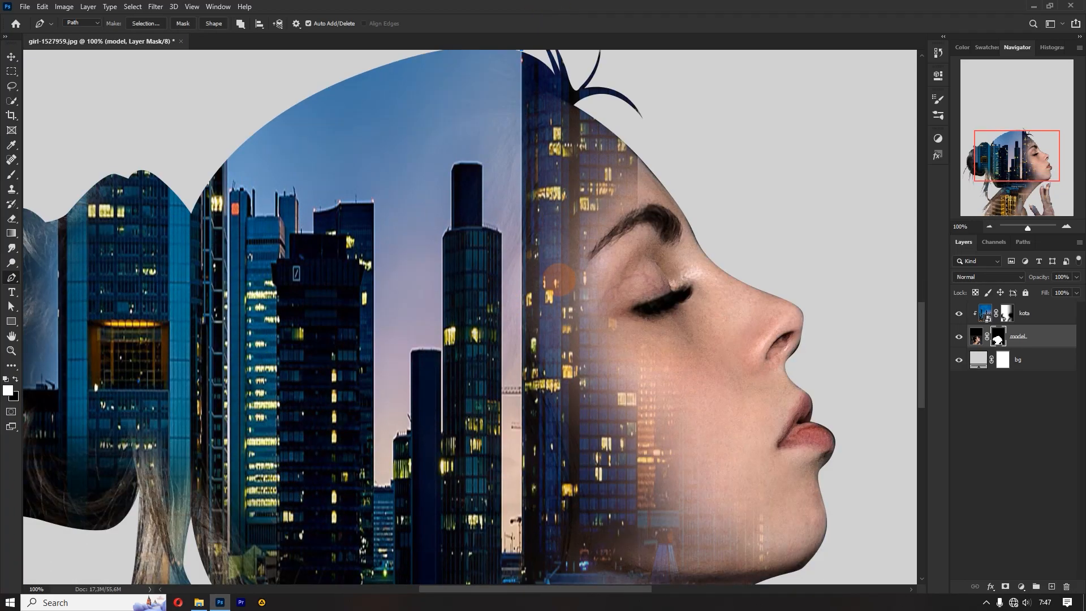
pyautogui.hotkey('ctrl', '+')
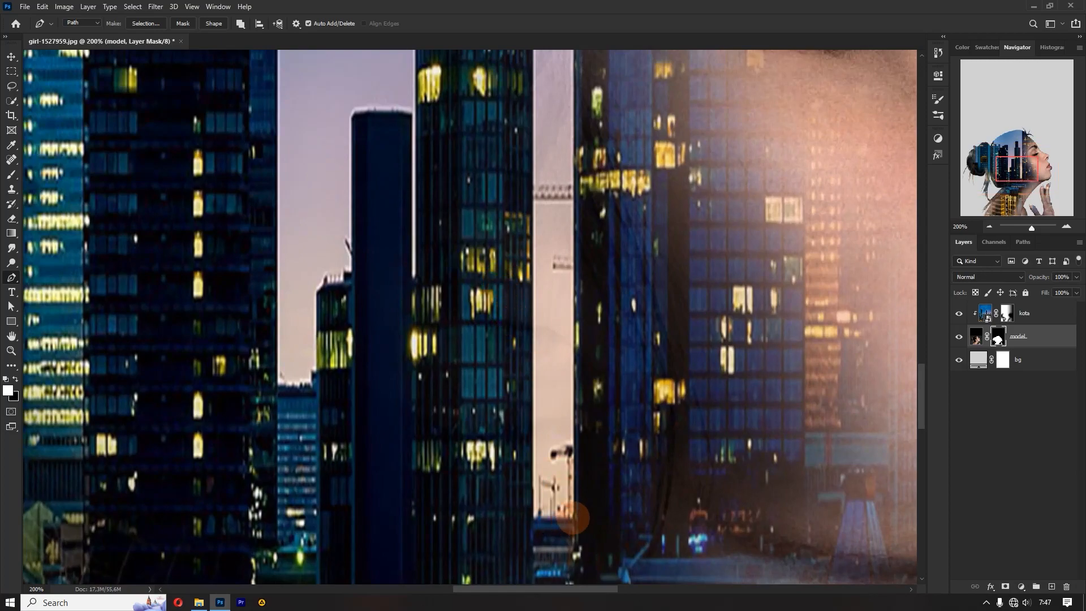
pyautogui.click(575, 517)
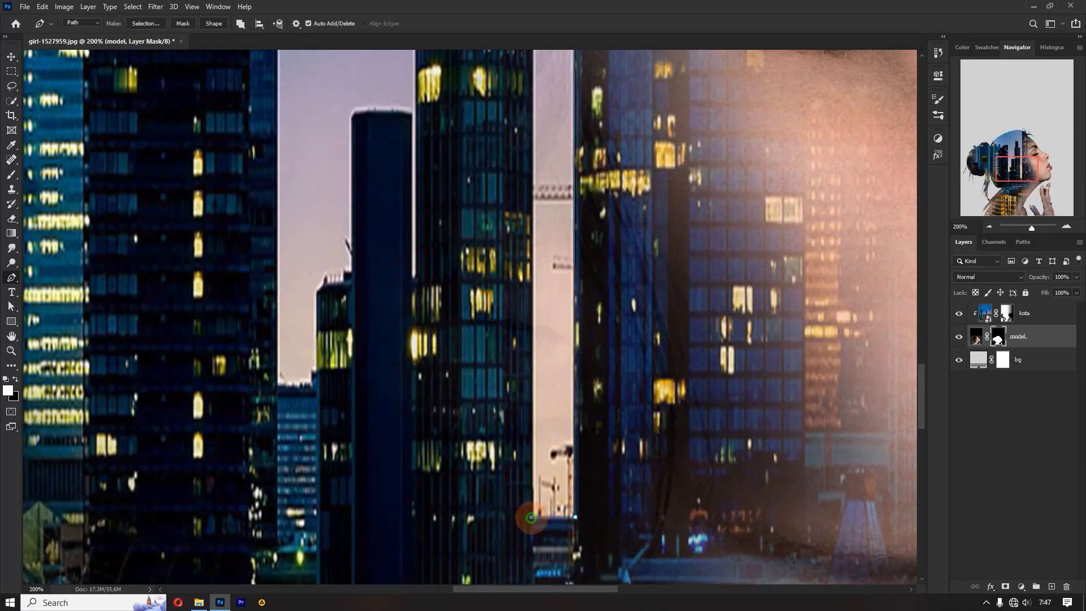
# Continue the path up the round tower beside the gap and around its narrower rooftop block
pyautogui.scroll(15, 530, 517)
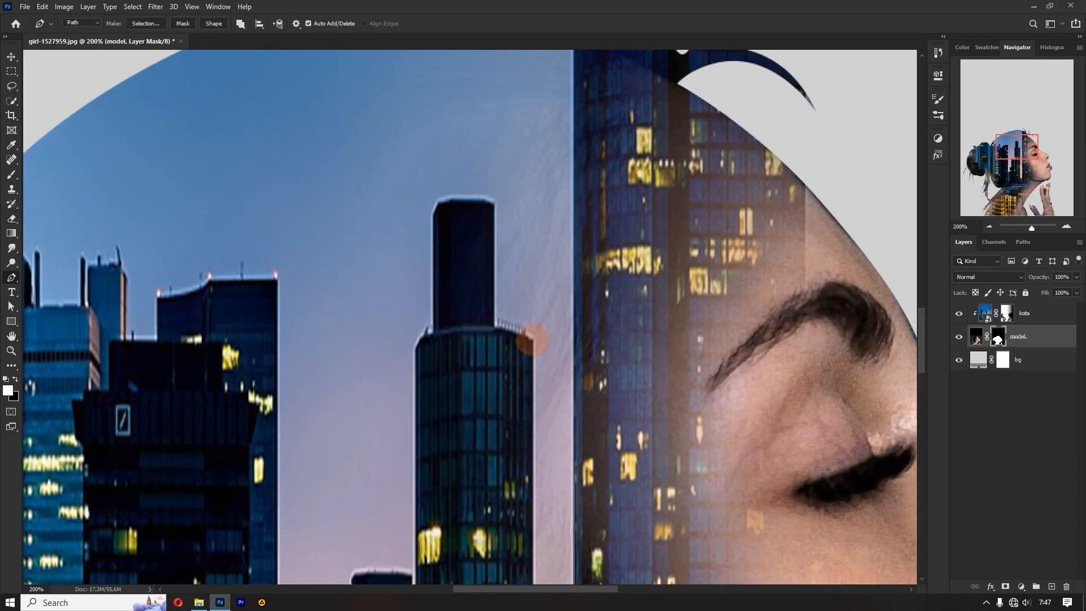
pyautogui.click(490, 202)
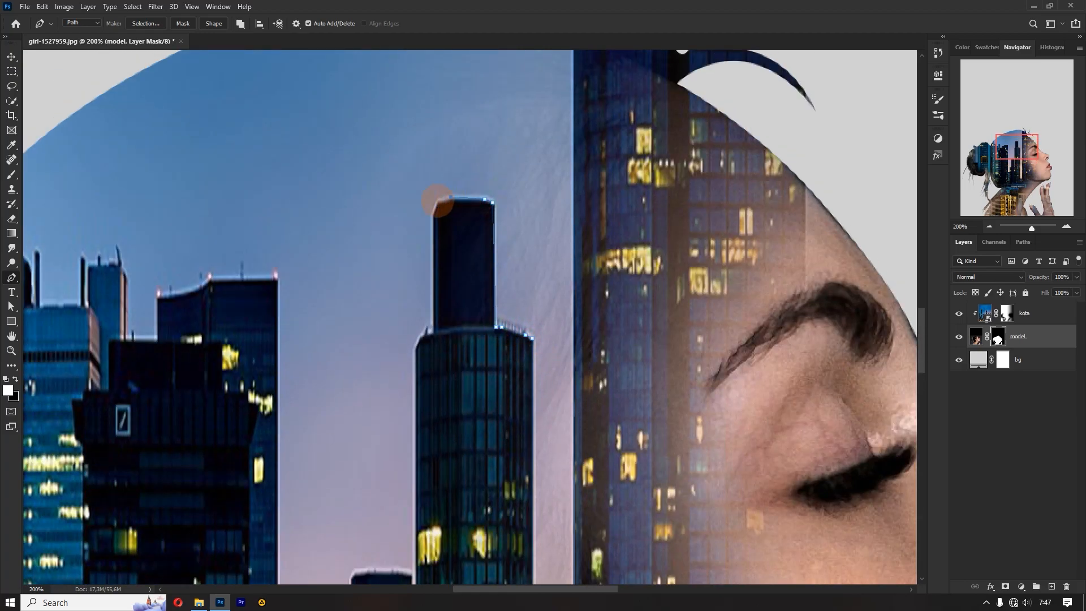
pyautogui.click(434, 329)
pyautogui.click(417, 347)
# Continue the path down the round tower's side and across the top of the shorter dark tower beside it
pyautogui.scroll(-8, 464, 417)
pyautogui.click(416, 394)
pyautogui.click(412, 397)
pyautogui.click(412, 231)
pyautogui.click(399, 230)
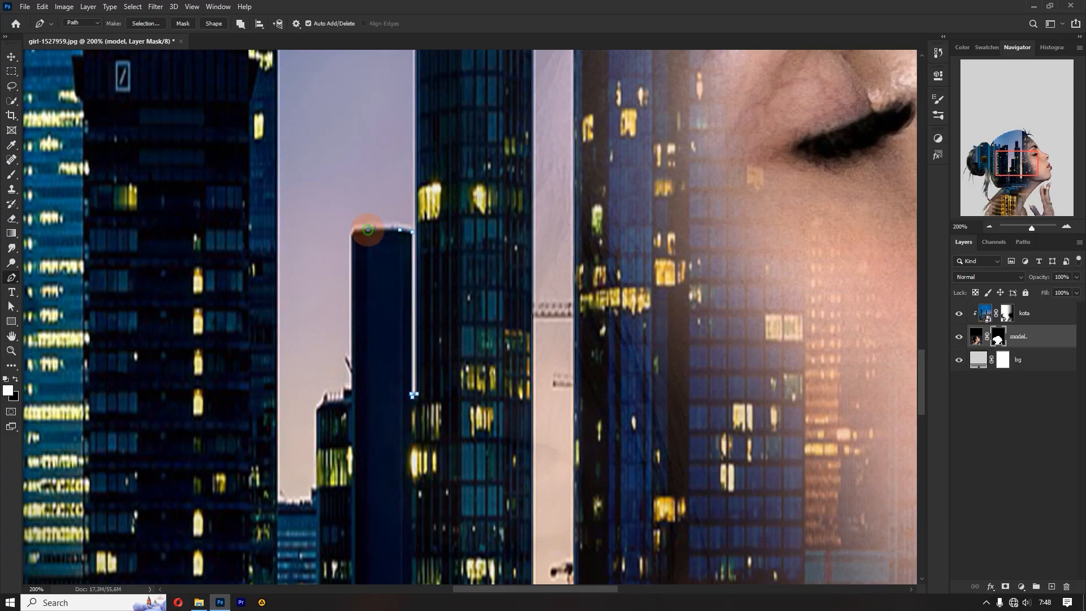
# Continue the path down the dark tower, over the stepped block beside it and along the low roof at the base of the sky gap
pyautogui.scroll(-1, 352, 239)
pyautogui.click(353, 343)
pyautogui.click(345, 346)
pyautogui.click(326, 358)
pyautogui.click(331, 357)
pyautogui.click(319, 362)
pyautogui.scroll(-1, 317, 384)
pyautogui.click(314, 421)
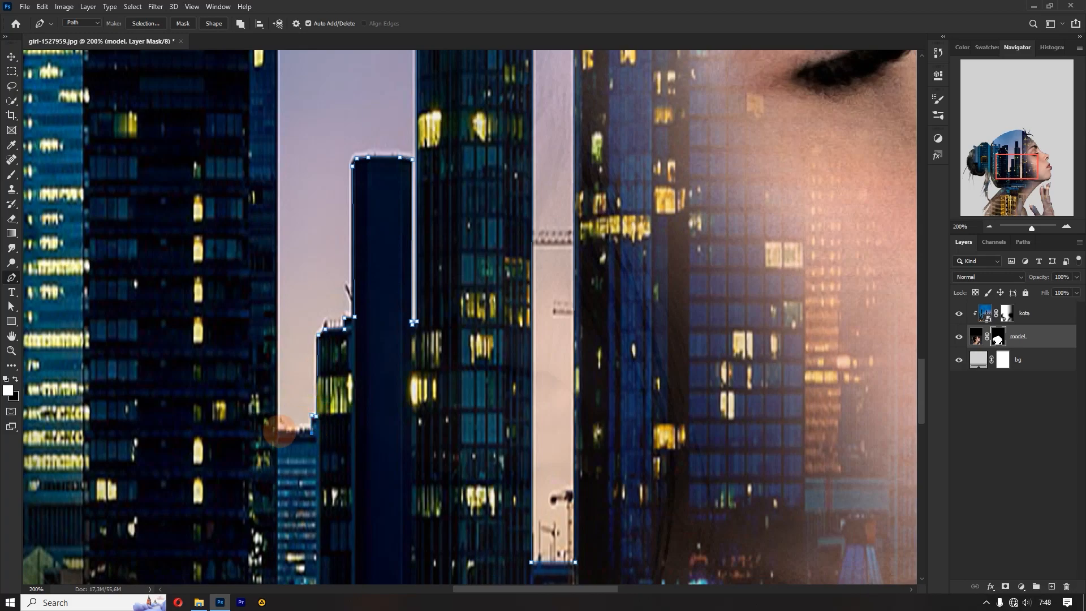
pyautogui.click(278, 430)
# Extend the path up along the wide building's roofline and around the blue towers and their thin rooftop antennas
pyautogui.scroll(13, 278, 305)
pyautogui.click(156, 277)
pyautogui.hscroll(-6, 389, 277)
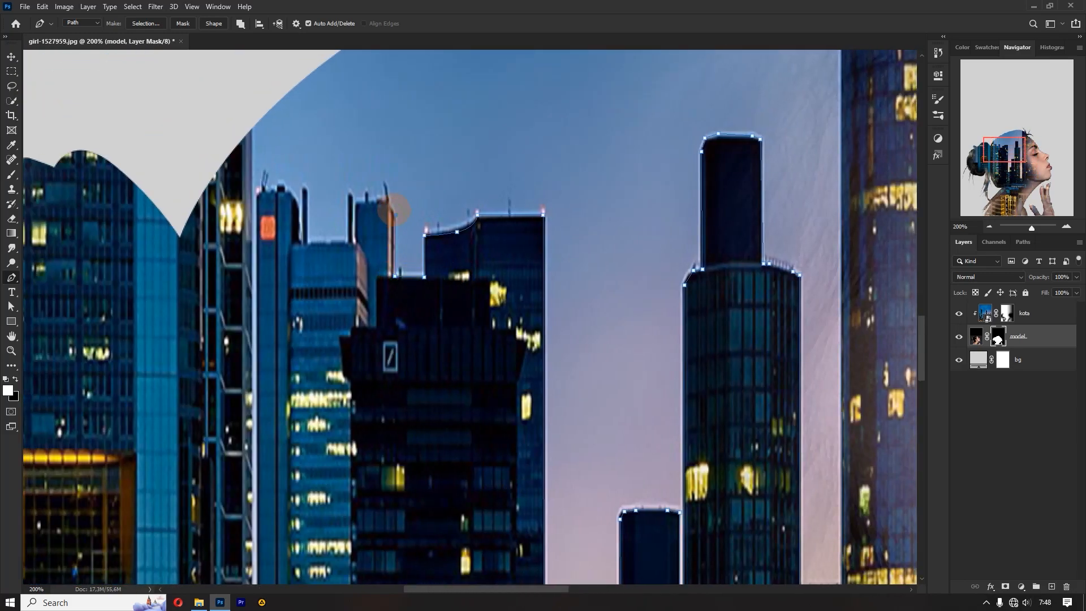
pyautogui.click(356, 240)
pyautogui.click(305, 242)
pyautogui.click(307, 191)
pyautogui.click(300, 242)
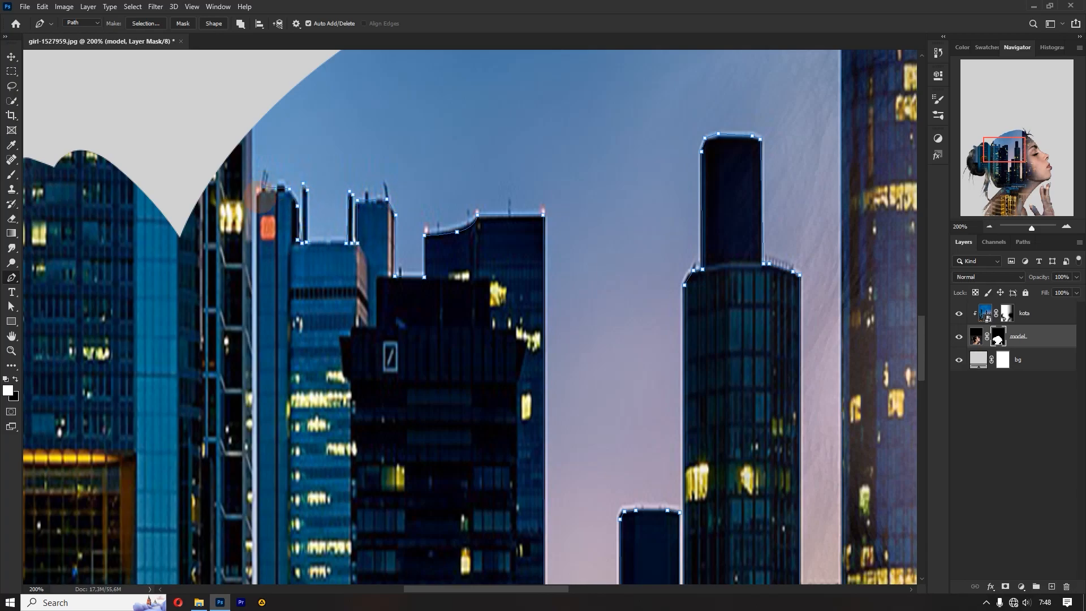
# Trace the narrow sky strip beside the outermost blue tower, then close the path outside the head at its starting point
pyautogui.click(259, 197)
pyautogui.scroll(-8, 296, 274)
pyautogui.click(257, 502)
pyautogui.scroll(5, 255, 396)
pyautogui.scroll(5, 256, 384)
pyautogui.hotkey('ctrl', '0')
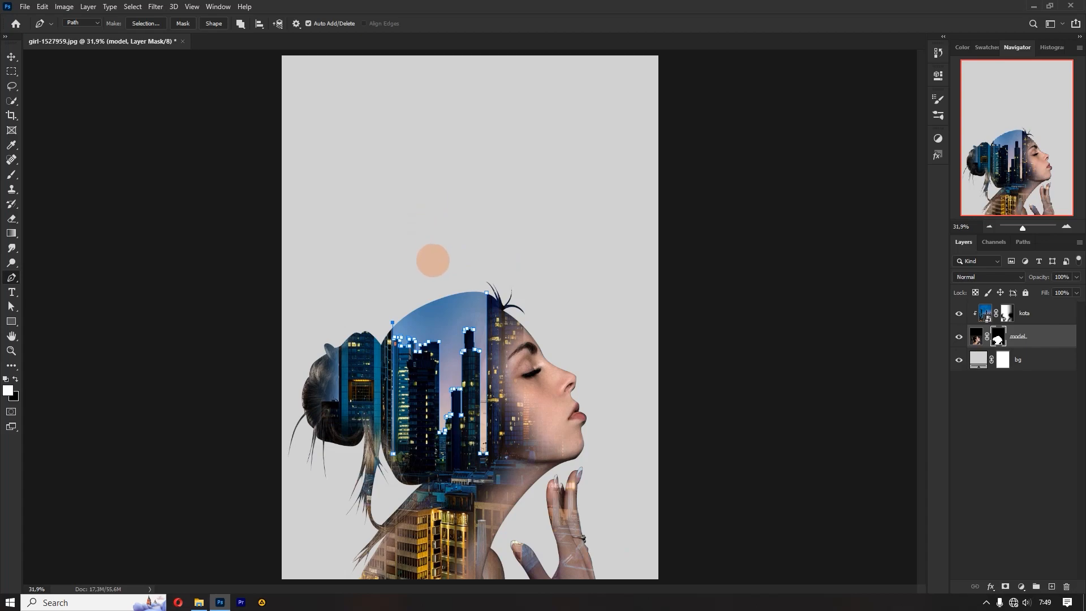
pyautogui.moveTo(429, 260); pyautogui.dragTo(434, 260)
pyautogui.click(485, 293)
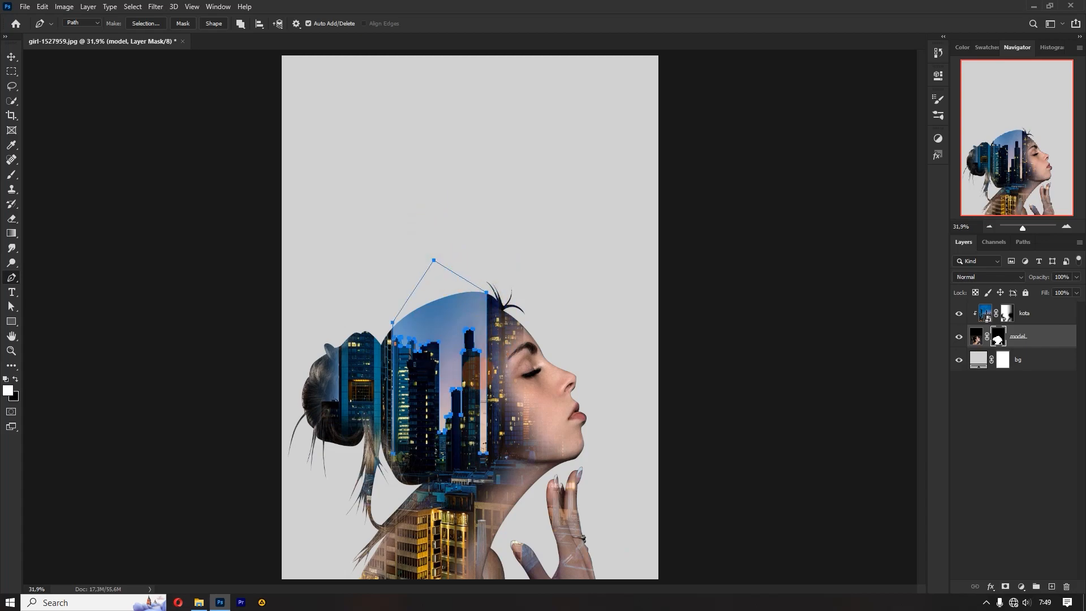
# Convert the path to a new selection with 0 px feather, fill it with black on the model layer's mask, and deselect
pyautogui.rightClick(464, 290)
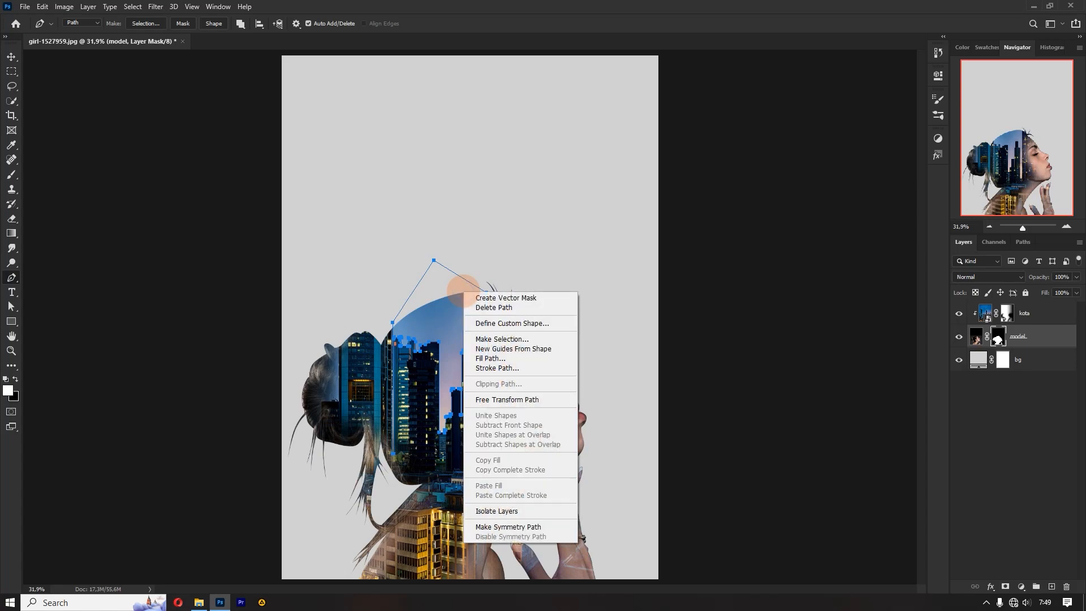
pyautogui.click(498, 339)
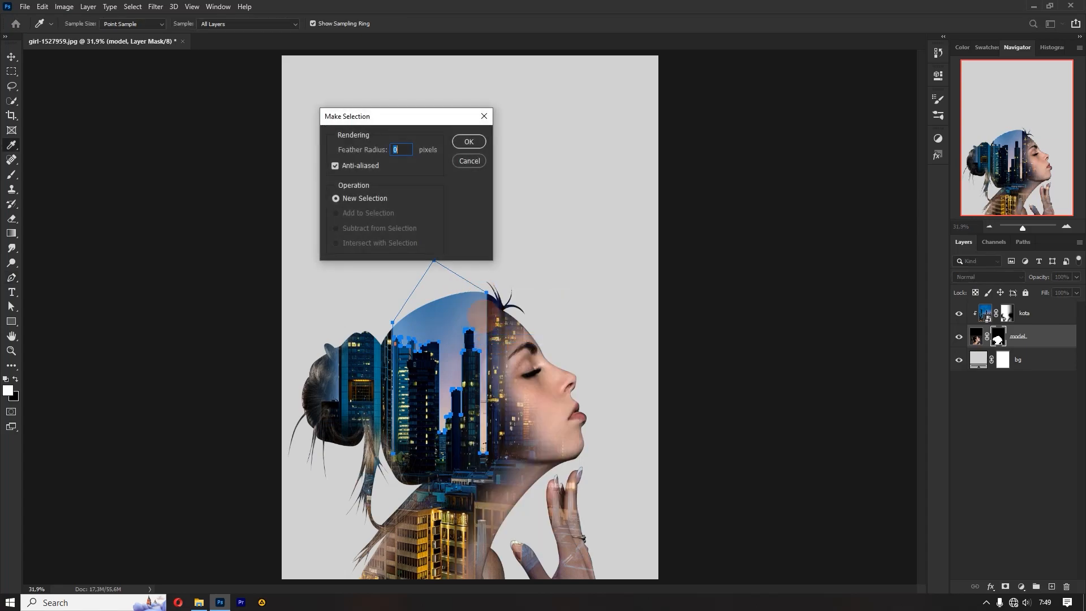
pyautogui.click(458, 142)
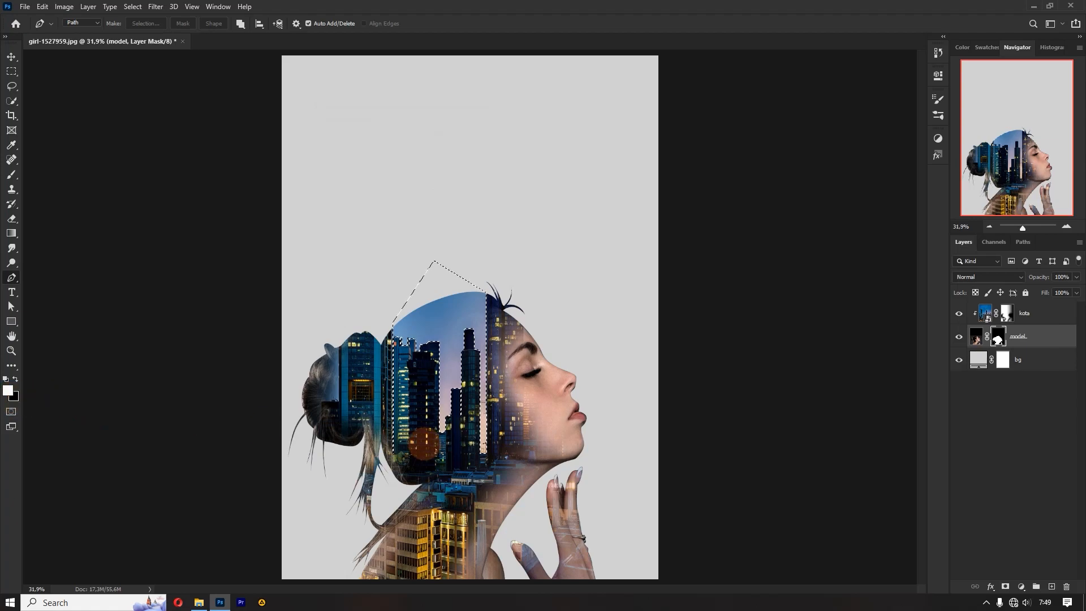
pyautogui.hotkey('ctrl', 'BackSpace')
pyautogui.hotkey('ctrl', 'd')
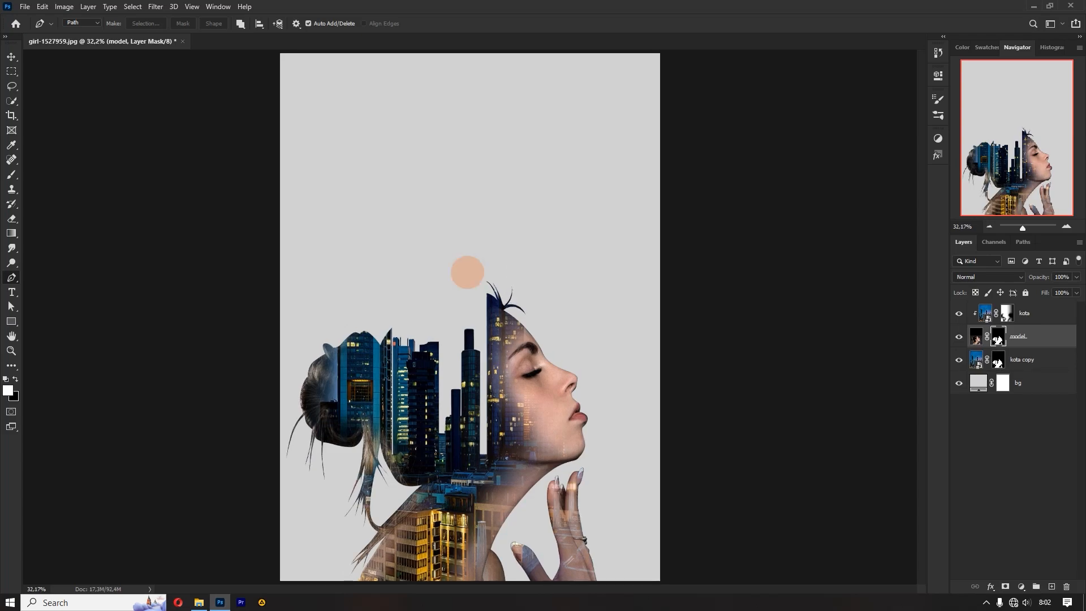
# Add a Hue/Saturation adjustment layer above kota with saturation set to -46
pyautogui.click(1056, 314)
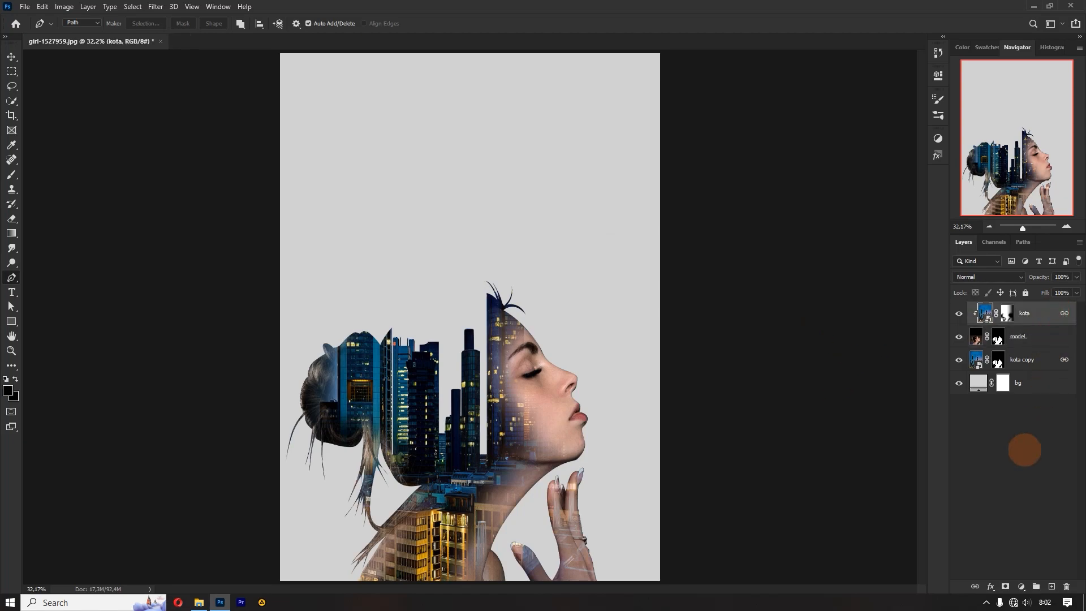
pyautogui.click(1022, 587)
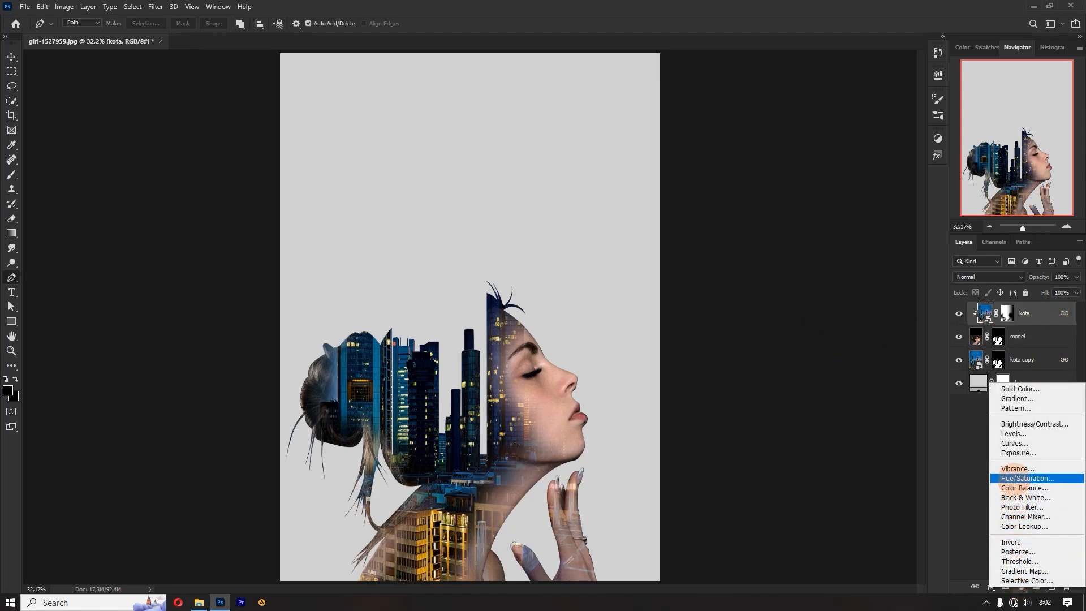
pyautogui.click(1017, 478)
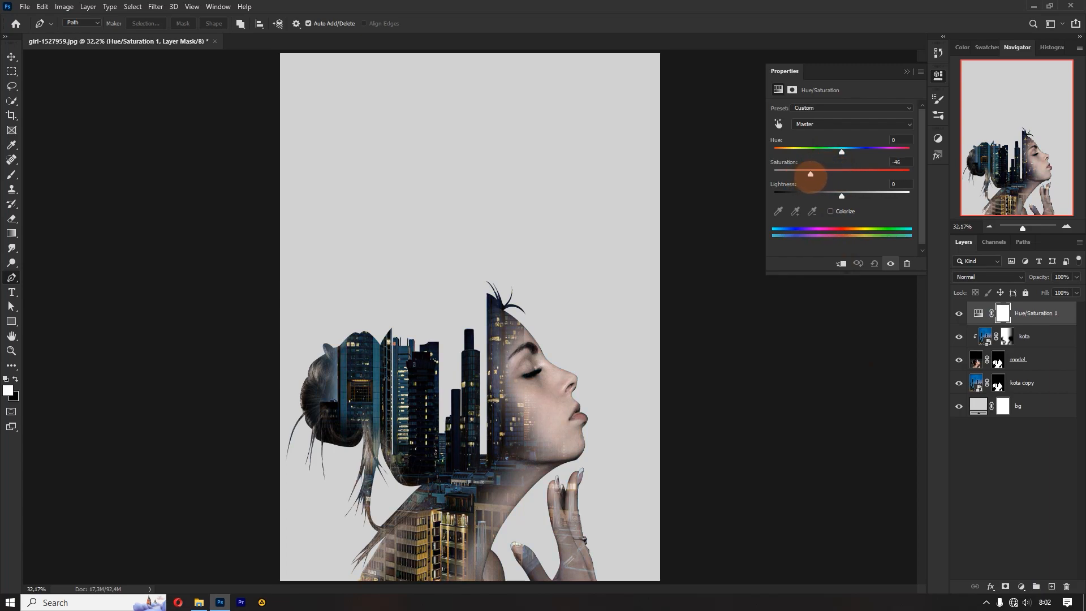
pyautogui.click(904, 74)
# Add a Color Lookup adjustment layer on top using the FallColors.look 3D LUT
pyautogui.click(1021, 586)
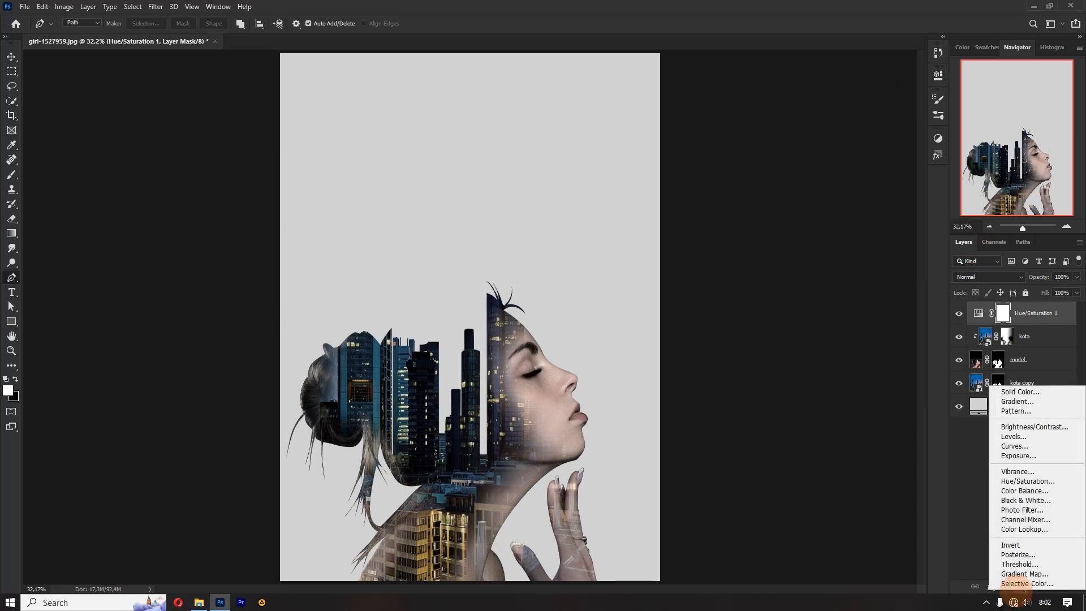
pyautogui.click(1024, 530)
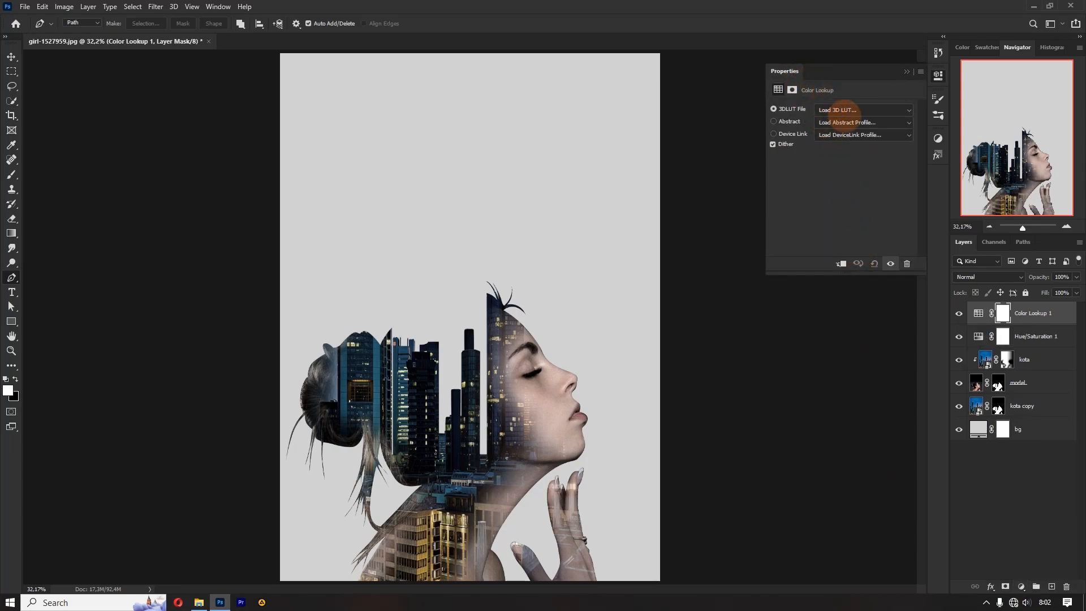
pyautogui.click(842, 110)
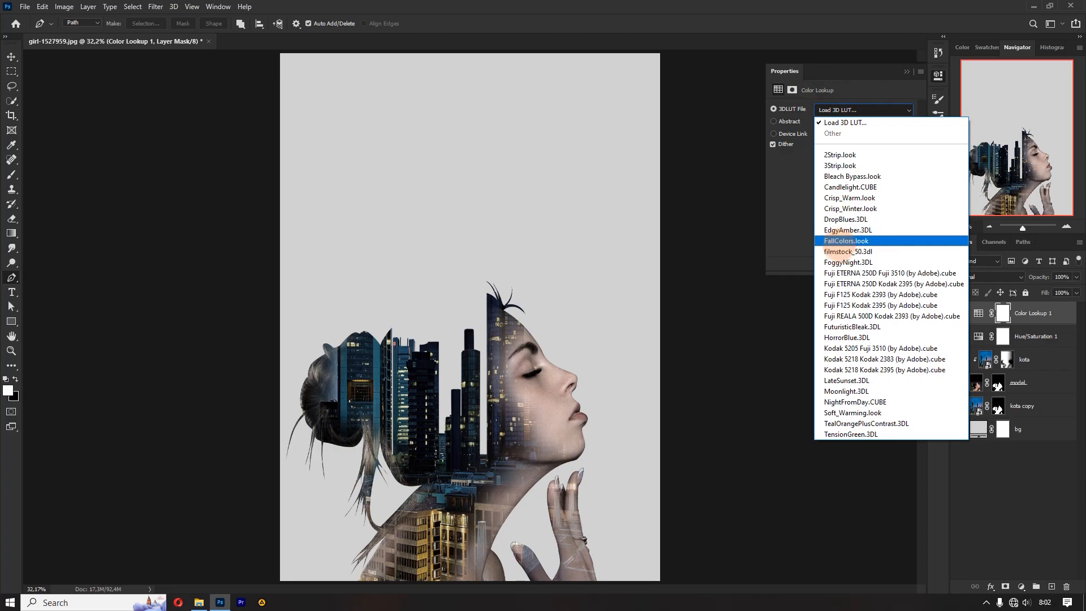
pyautogui.click(846, 241)
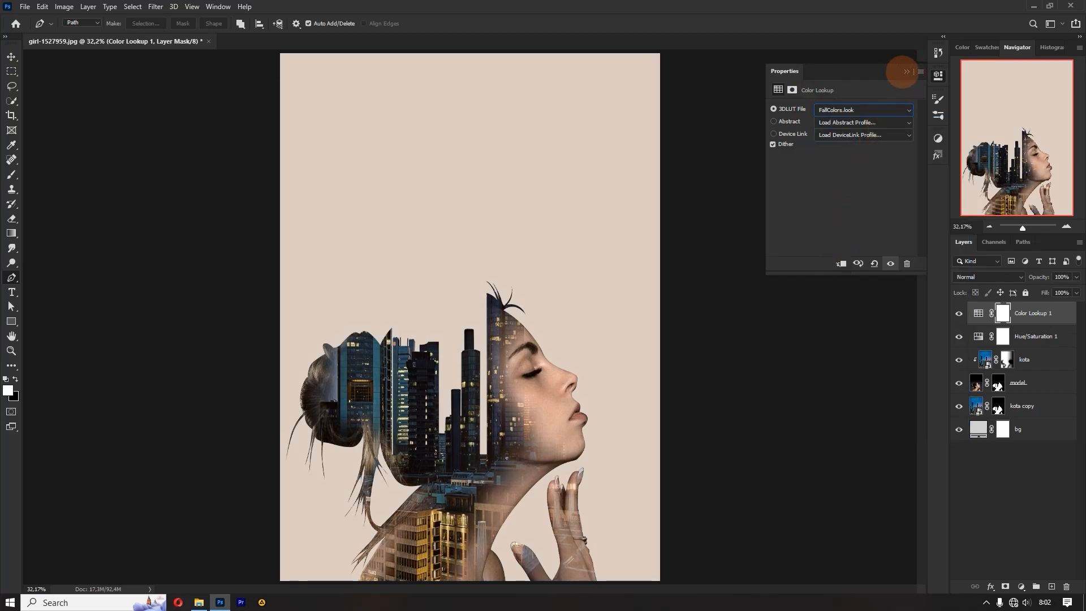
pyautogui.click(906, 71)
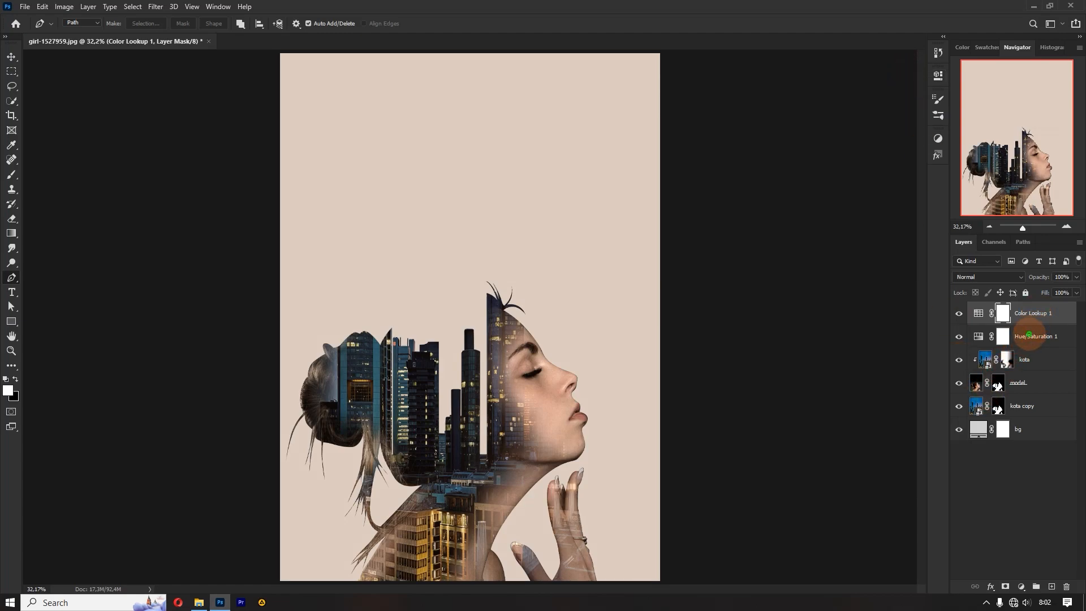
pyautogui.click(1004, 336)
pyautogui.doubleClick(1003, 336)
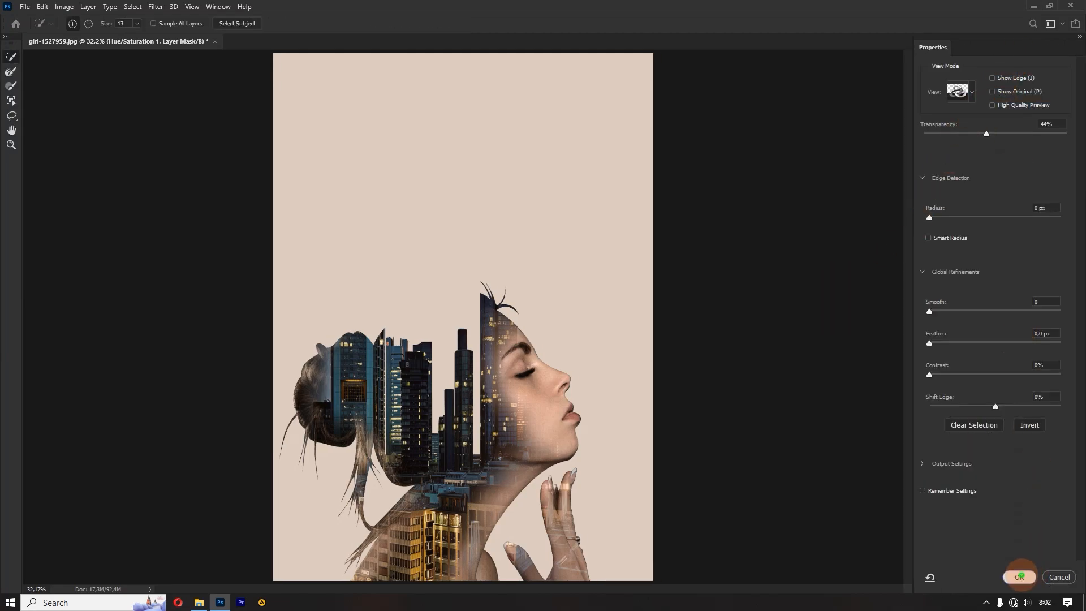
pyautogui.click(1019, 577)
# Set the Hue/Saturation 1 layer's saturation to -21, then select the Color Lookup 1 layer
pyautogui.doubleClick(979, 337)
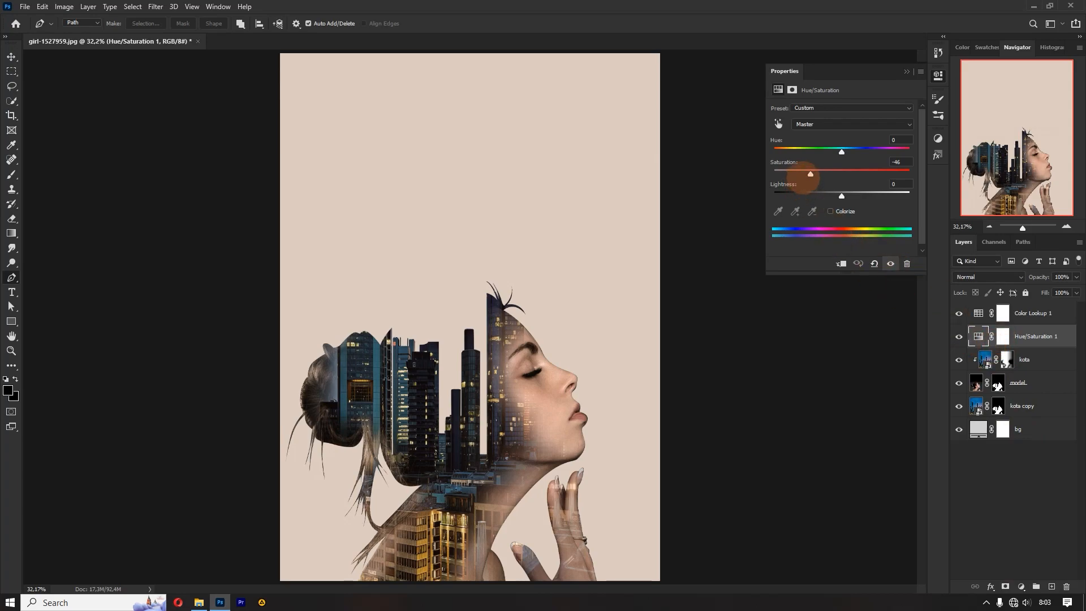
pyautogui.moveTo(810, 174); pyautogui.dragTo(836, 174)
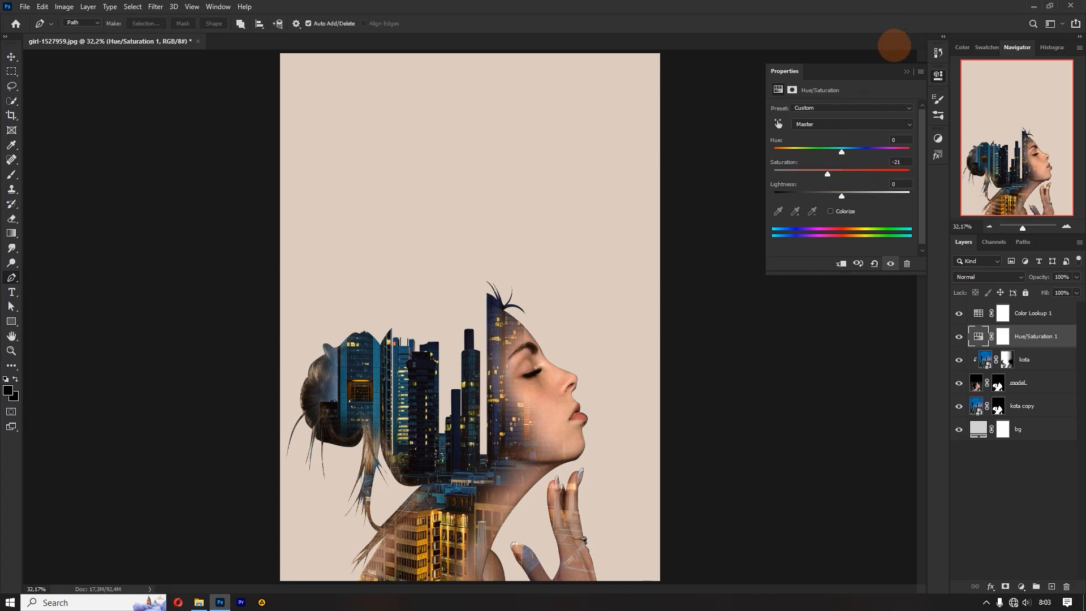
pyautogui.click(906, 71)
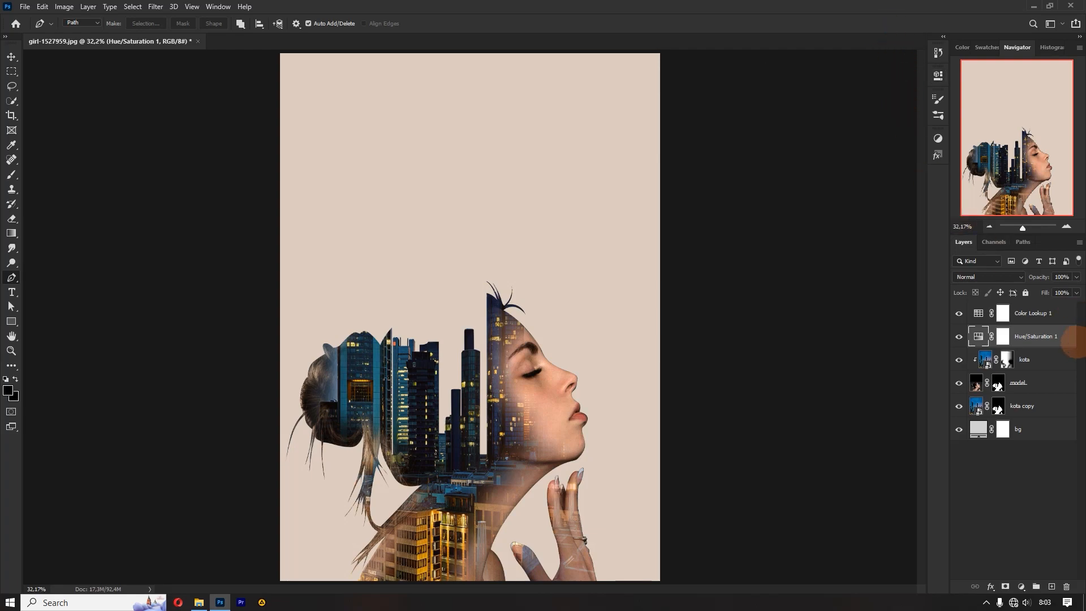
pyautogui.click(1049, 311)
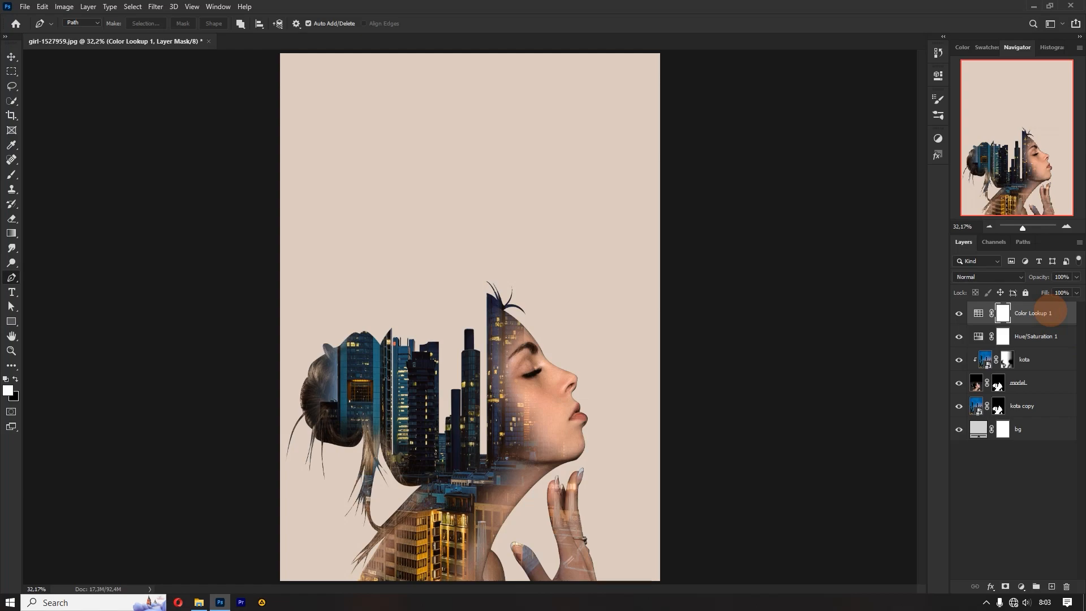